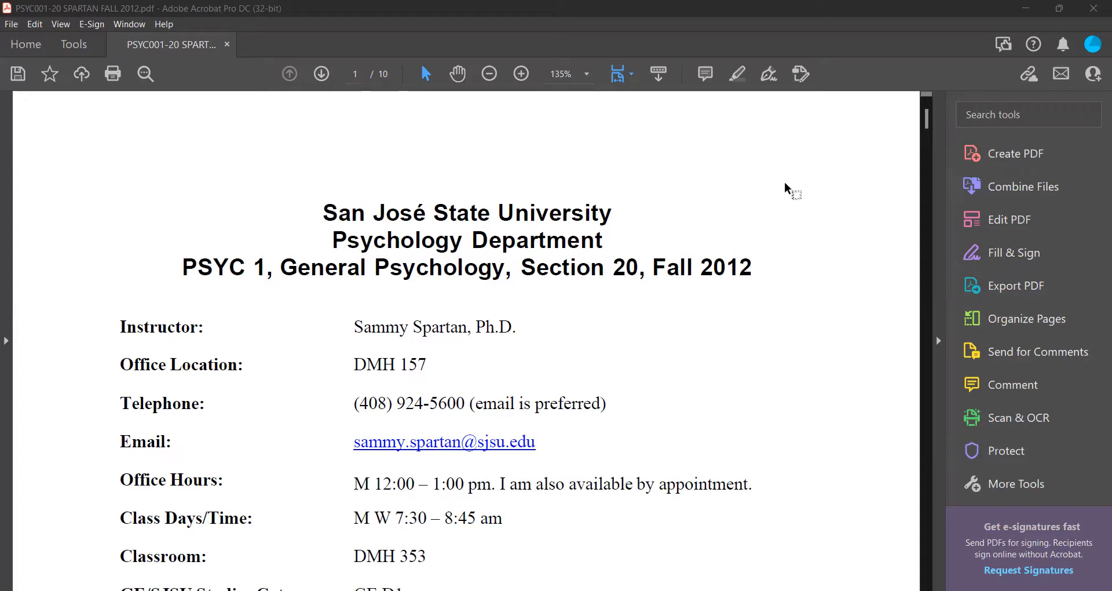
- Add the Accessibility and Action Wizard tools to the tool shortcuts, and return to the syllabus PDF
left_click(785, 185)
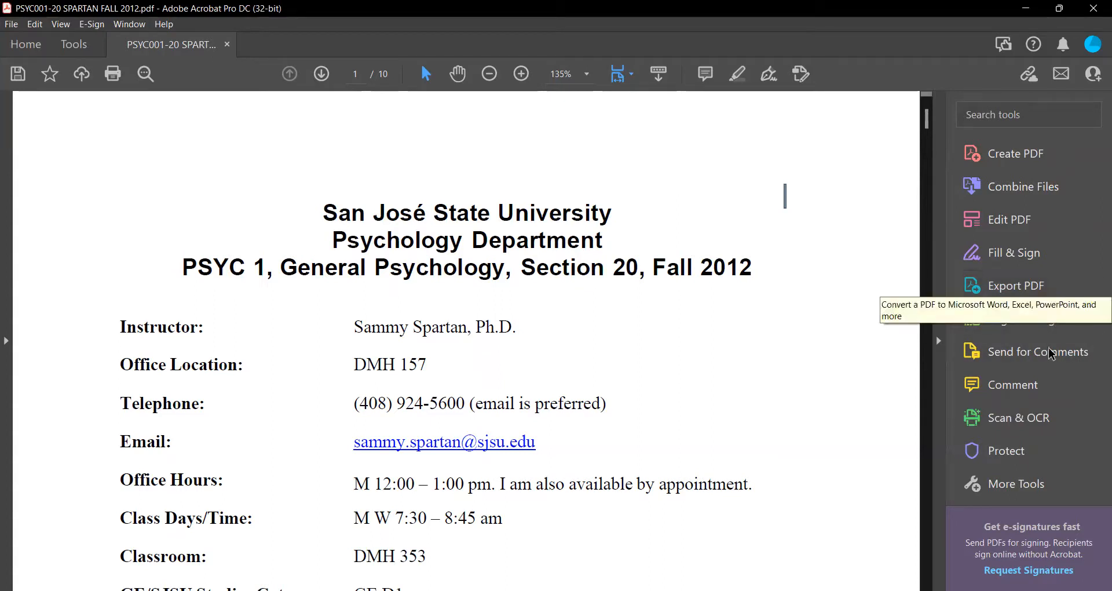
left_click(1028, 488)
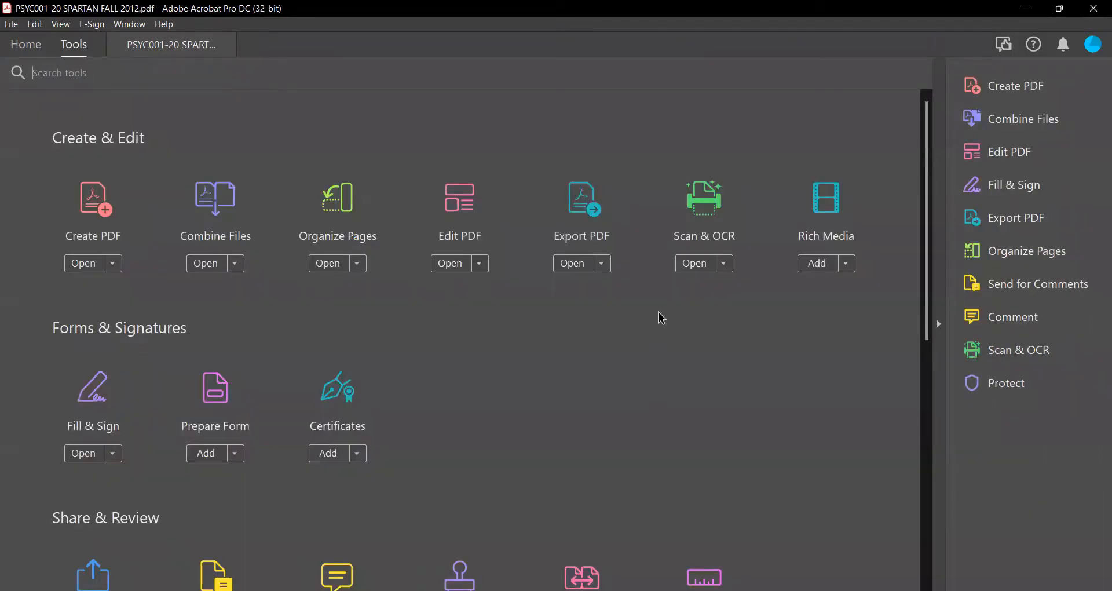
scroll(661, 317, "down", 9)
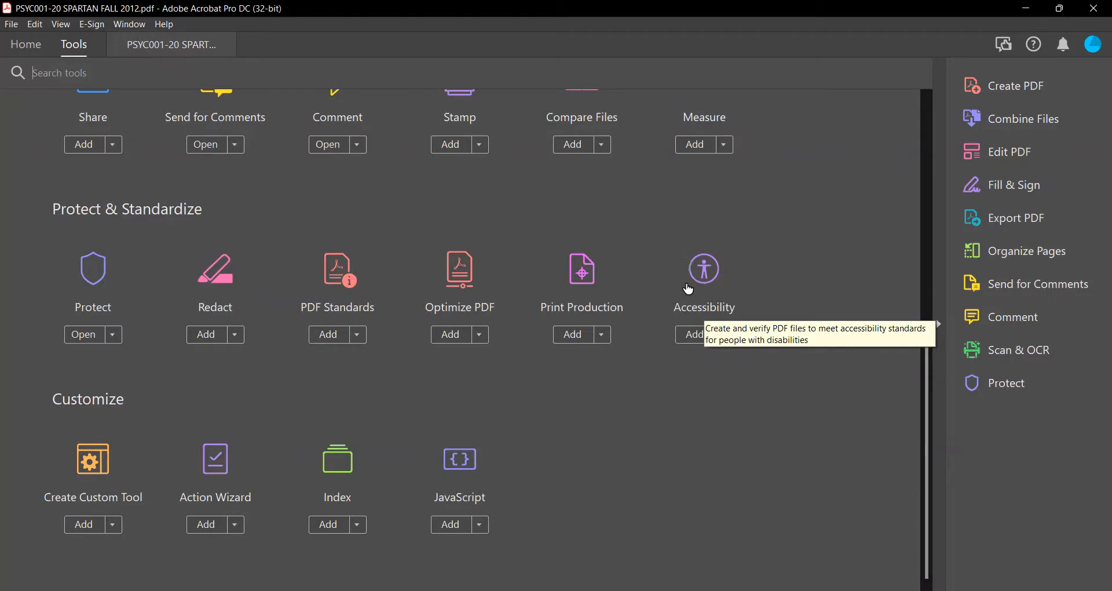
left_click(684, 338)
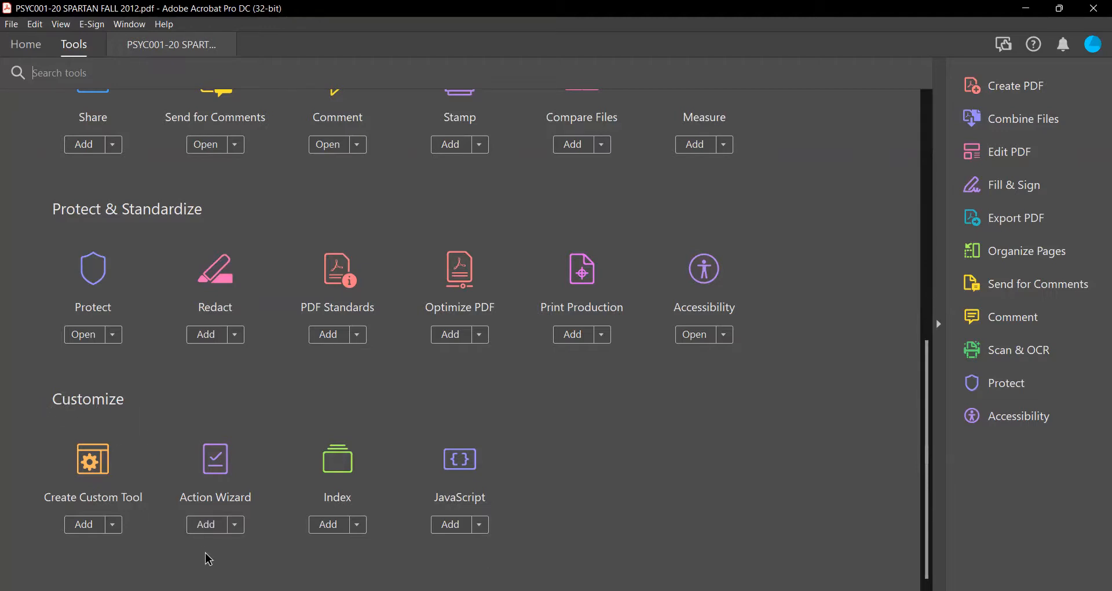
left_click(202, 523)
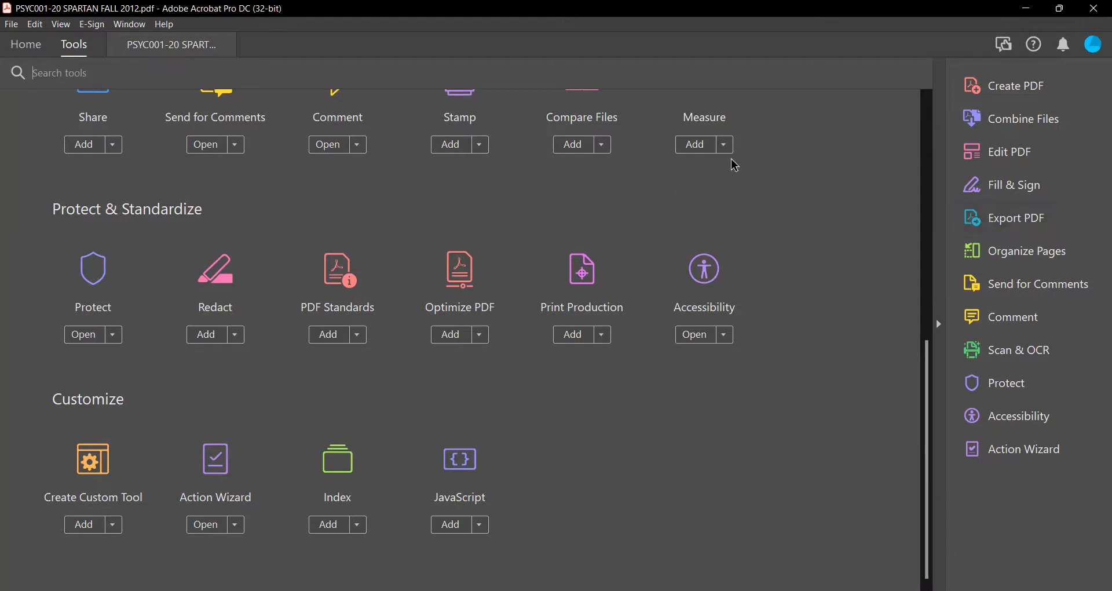
left_click(161, 47)
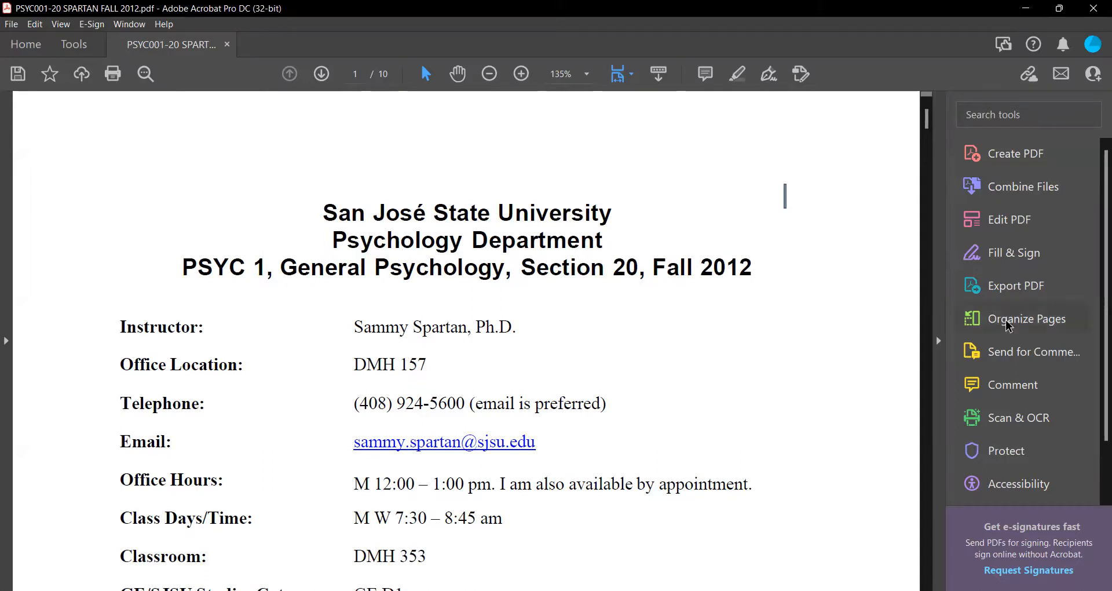
- Start the Make Accessible action from the Action Wizard on the open syllabus PDF
scroll(1008, 325, "down", 2)
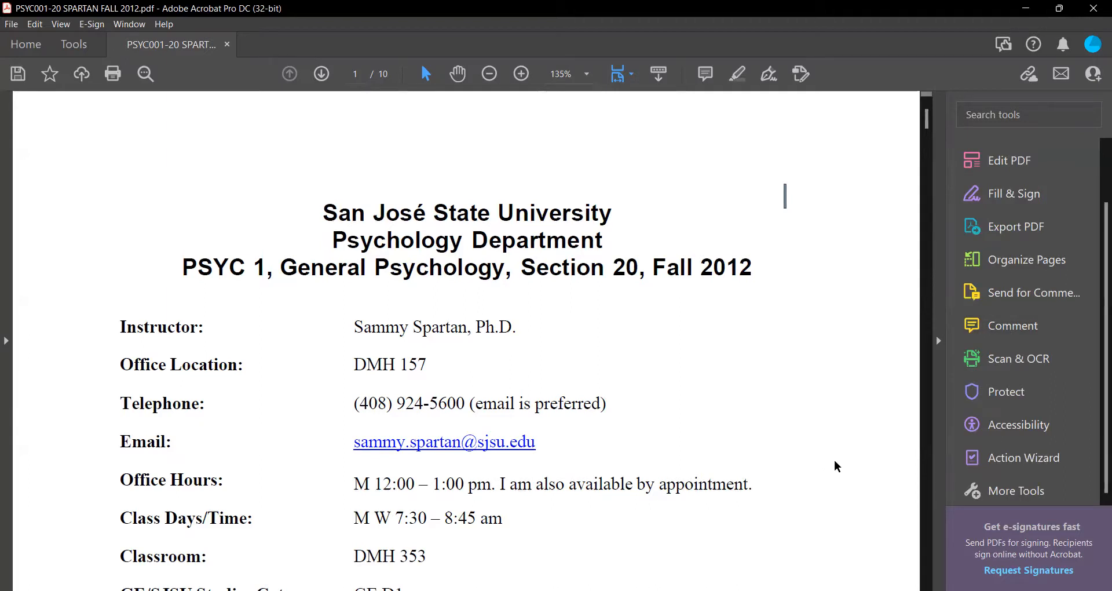
left_click(1024, 457)
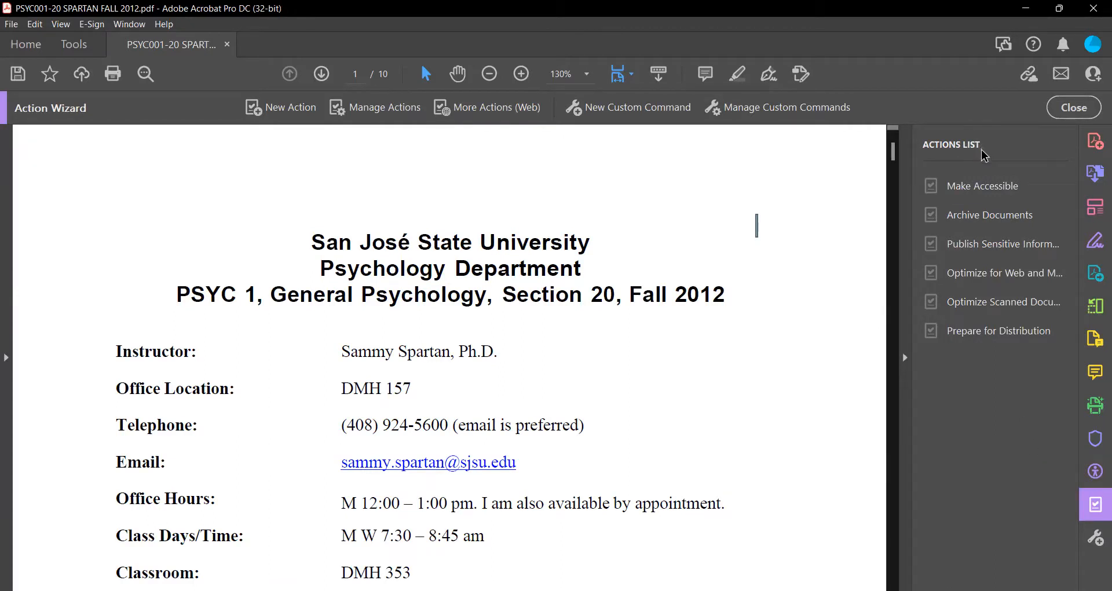
left_click(975, 193)
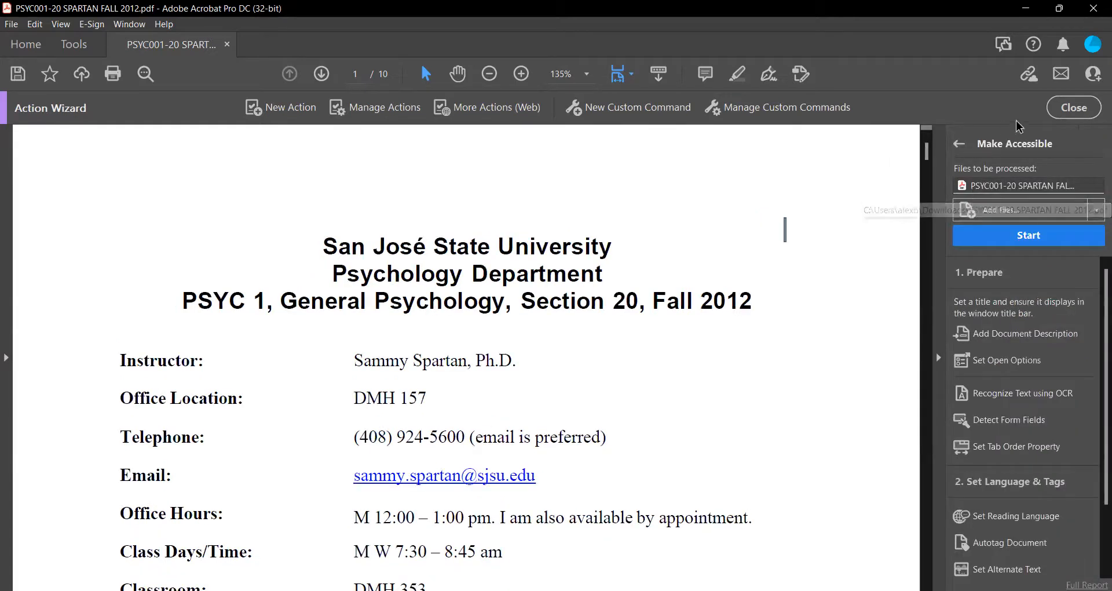
left_click(1030, 237)
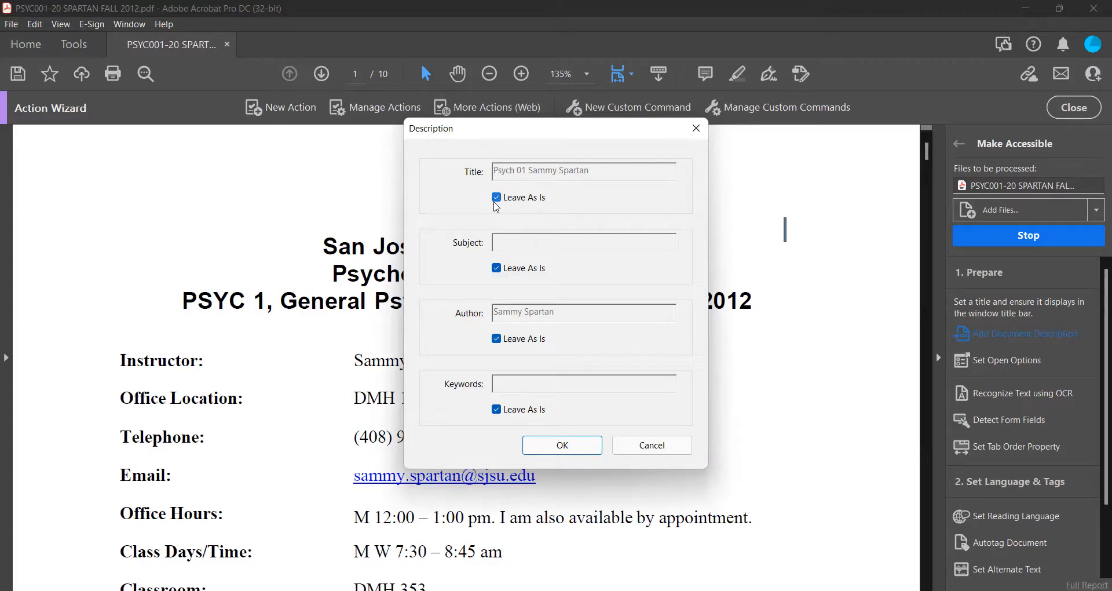
- Keep all document description fields as they are, and recognize text as English (US) searchable image at 600 dpi
left_click(495, 200)
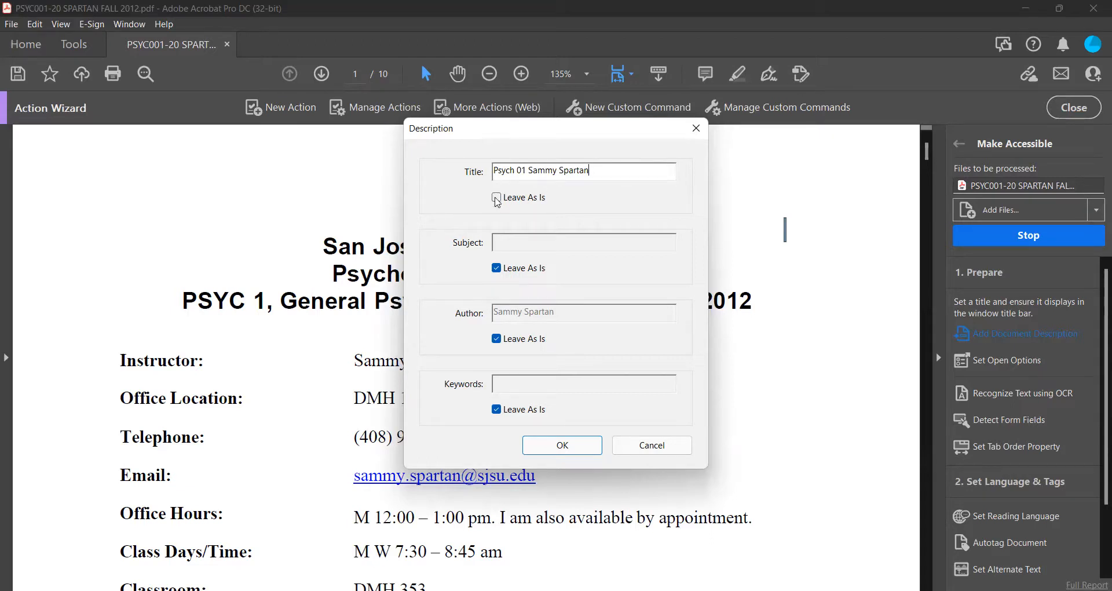
left_click(496, 199)
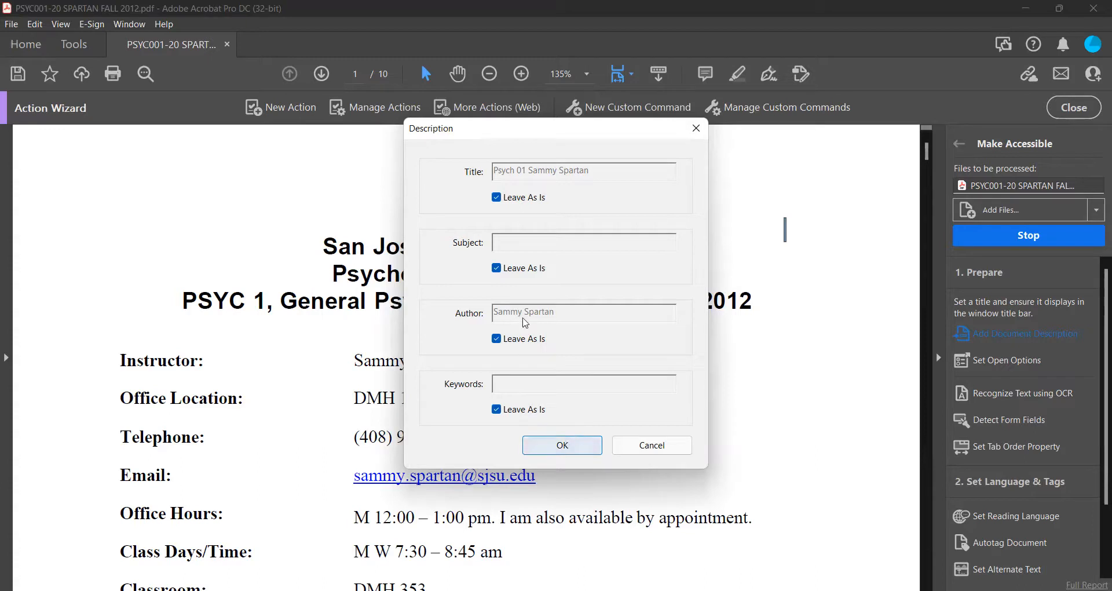
left_click(569, 450)
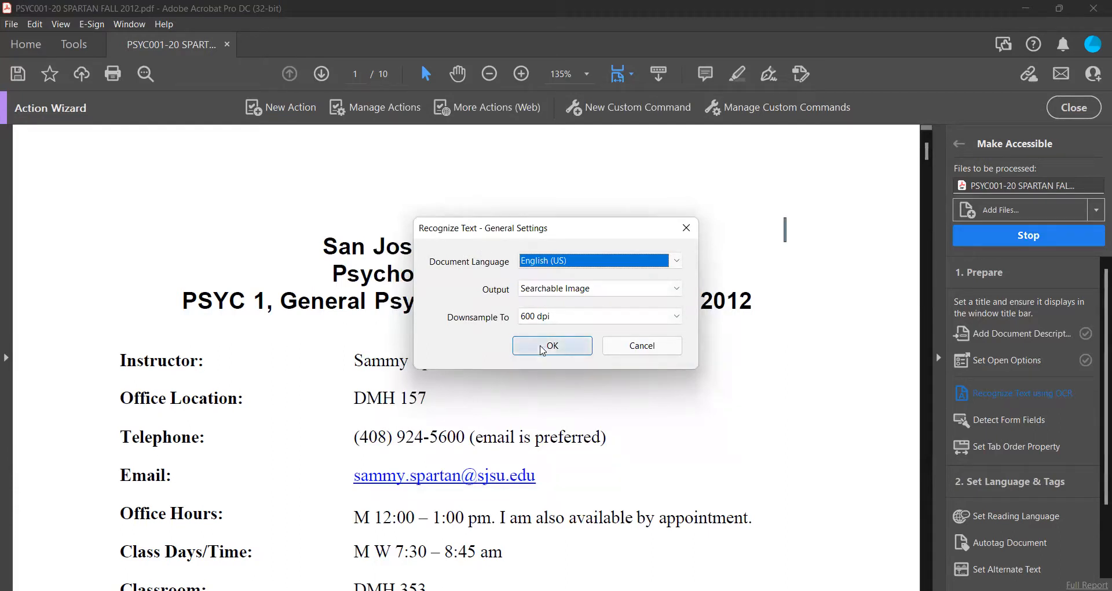
left_click(542, 348)
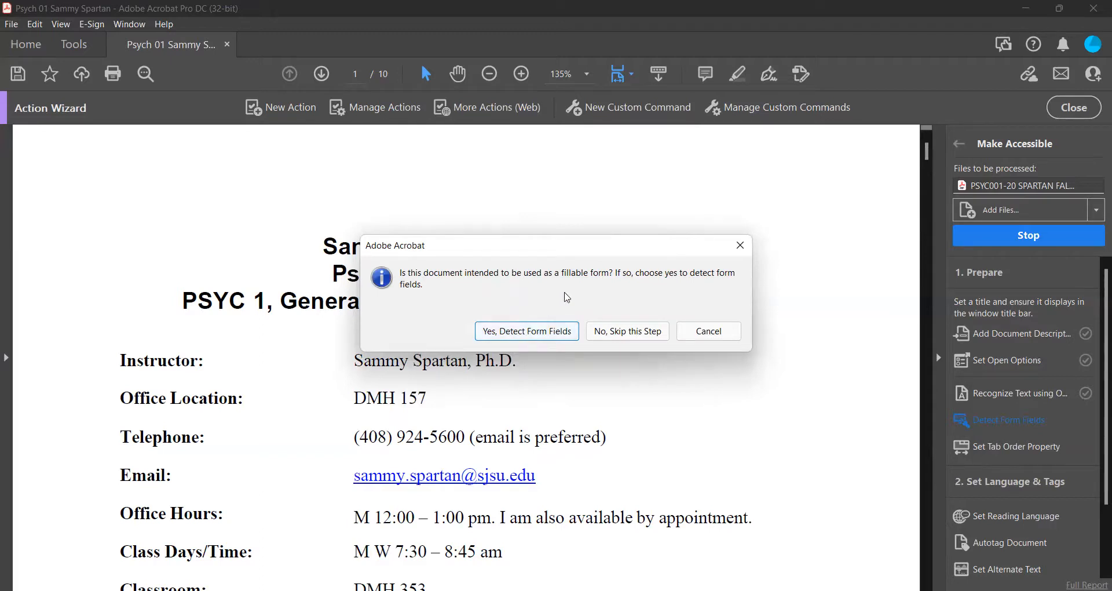
- Skip form field detection and set the document's reading language to English
left_click(620, 333)
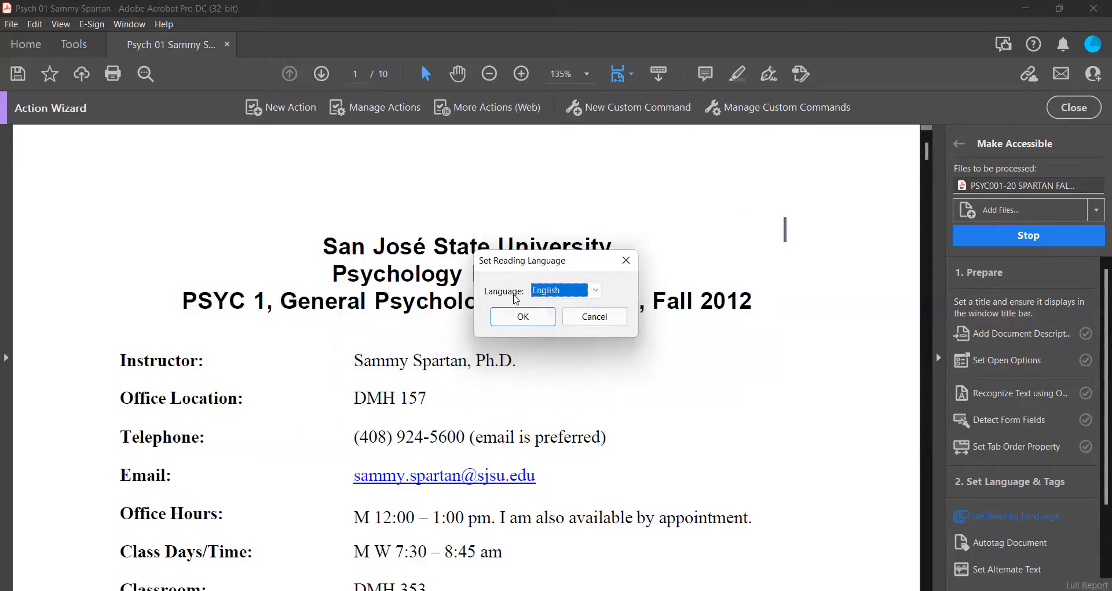
left_click(528, 319)
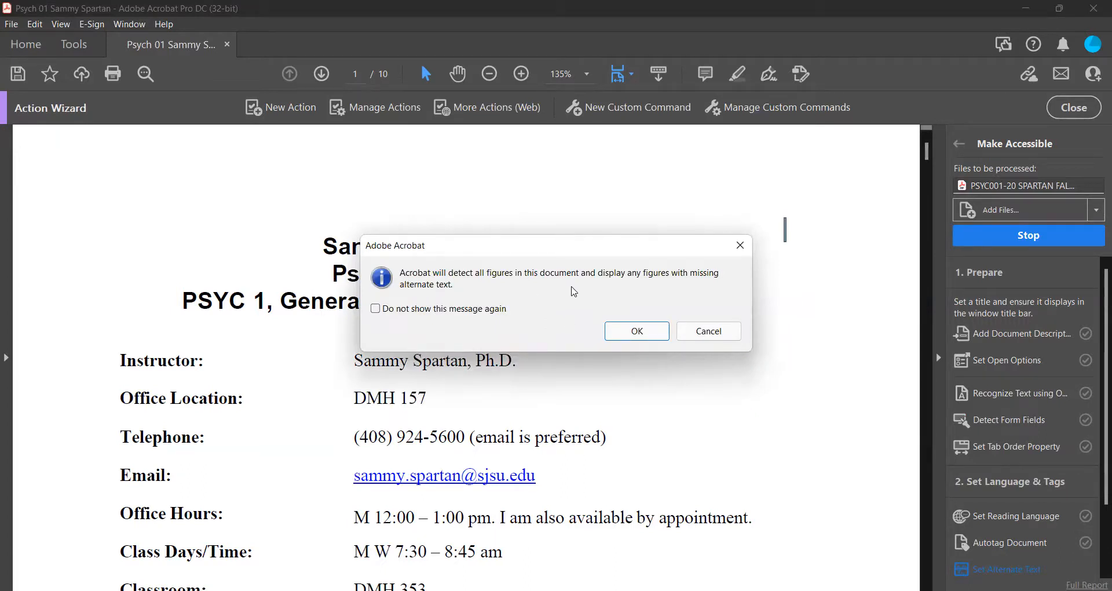
- Detect figures with missing alternate text, and run the accessibility check on all pages with a report
left_click(637, 332)
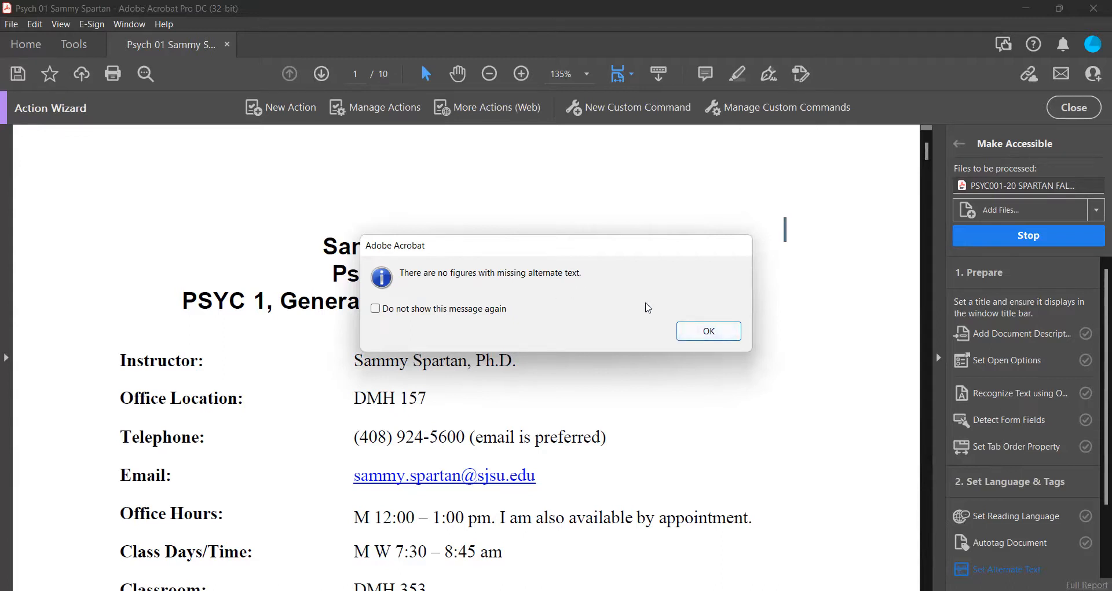
left_click(709, 331)
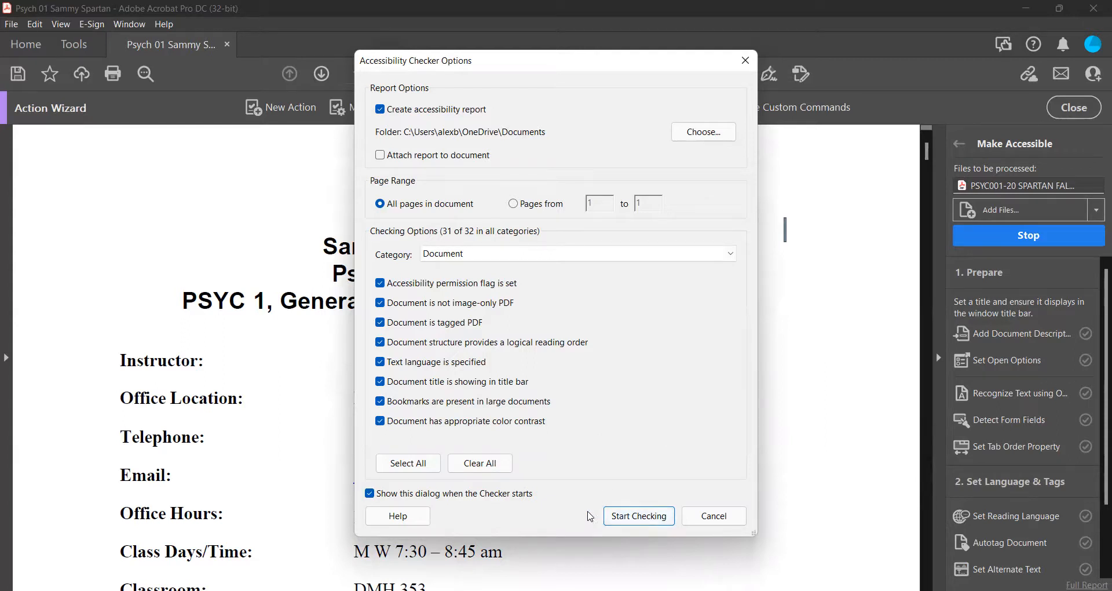
left_click(622, 523)
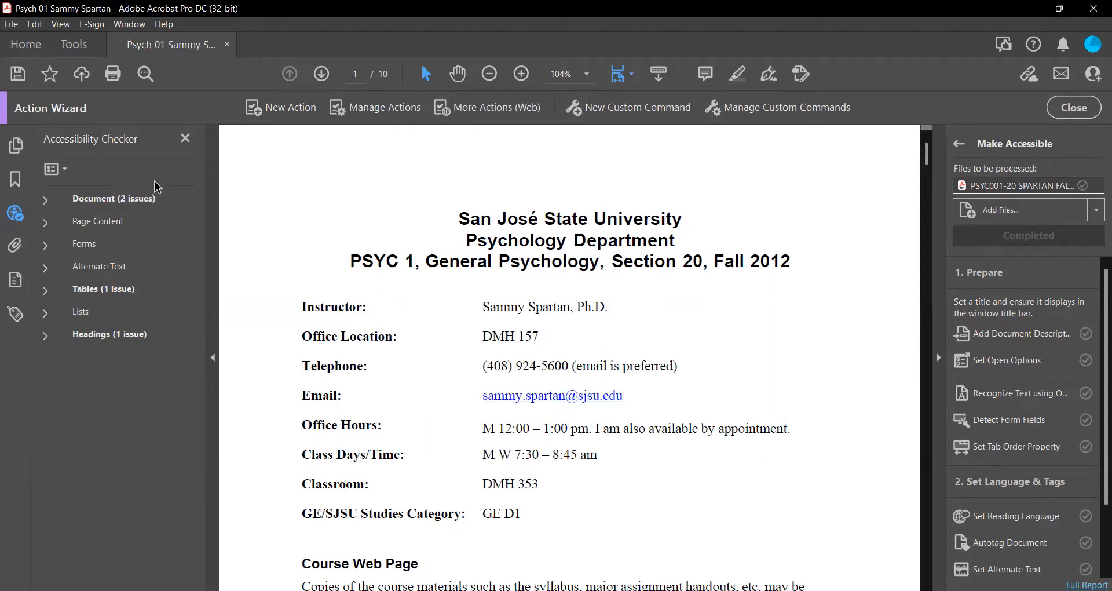
- Mark the Logical Reading Order check in the Document results as passed
left_click(45, 200)
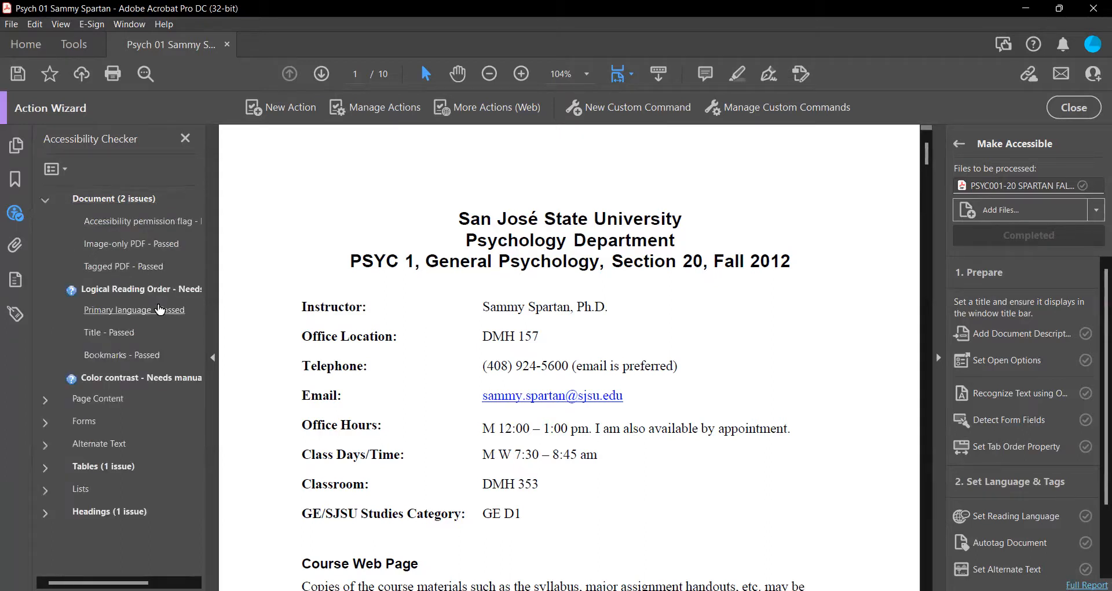
scroll(157, 304, "right", 1)
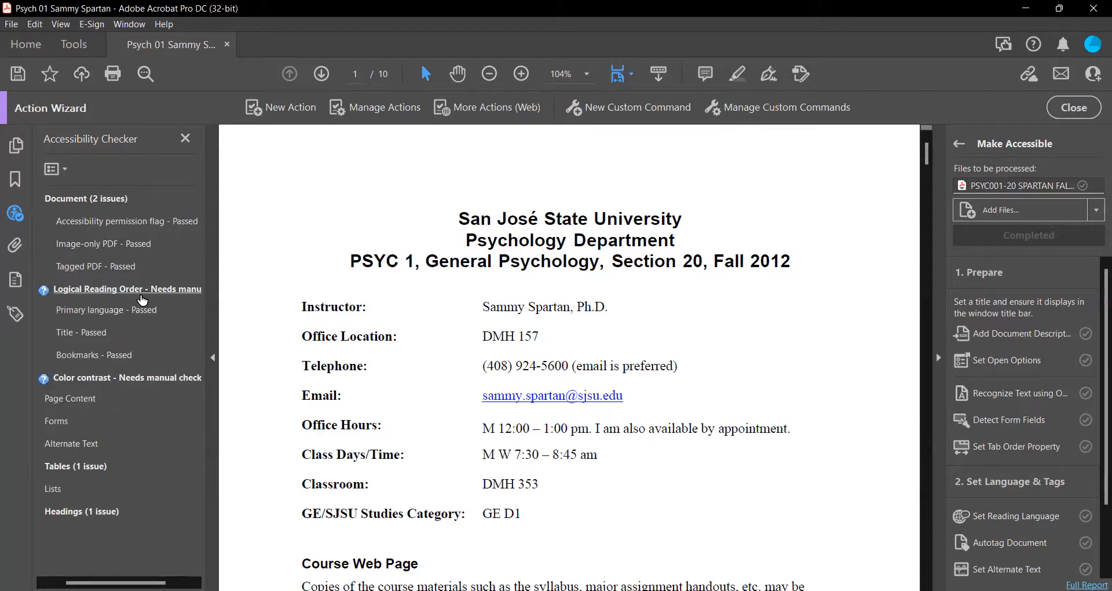
right_click(112, 287)
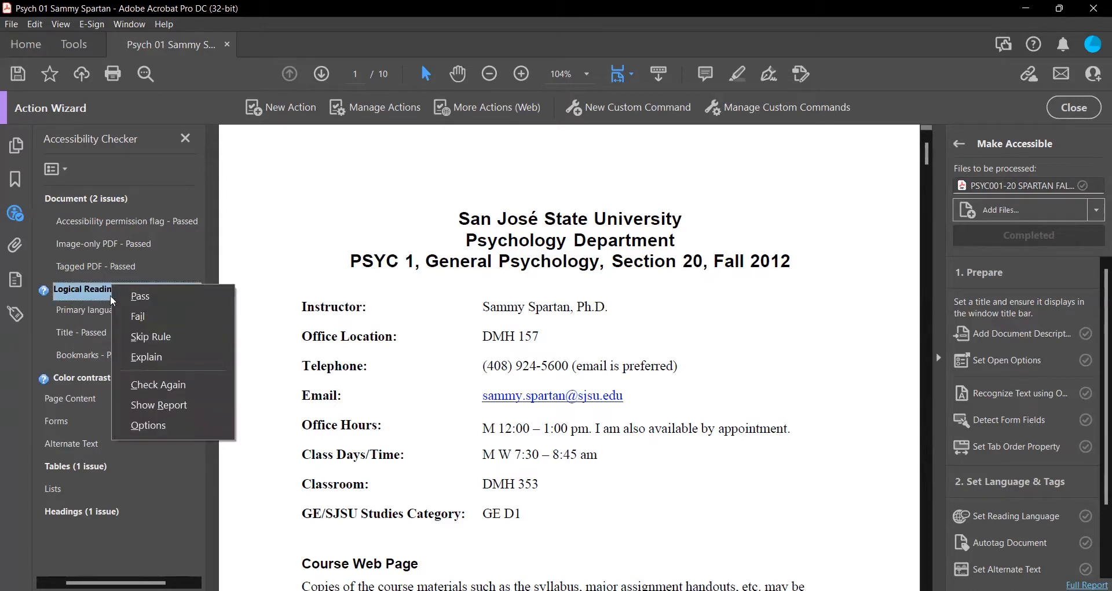
key("Escape")
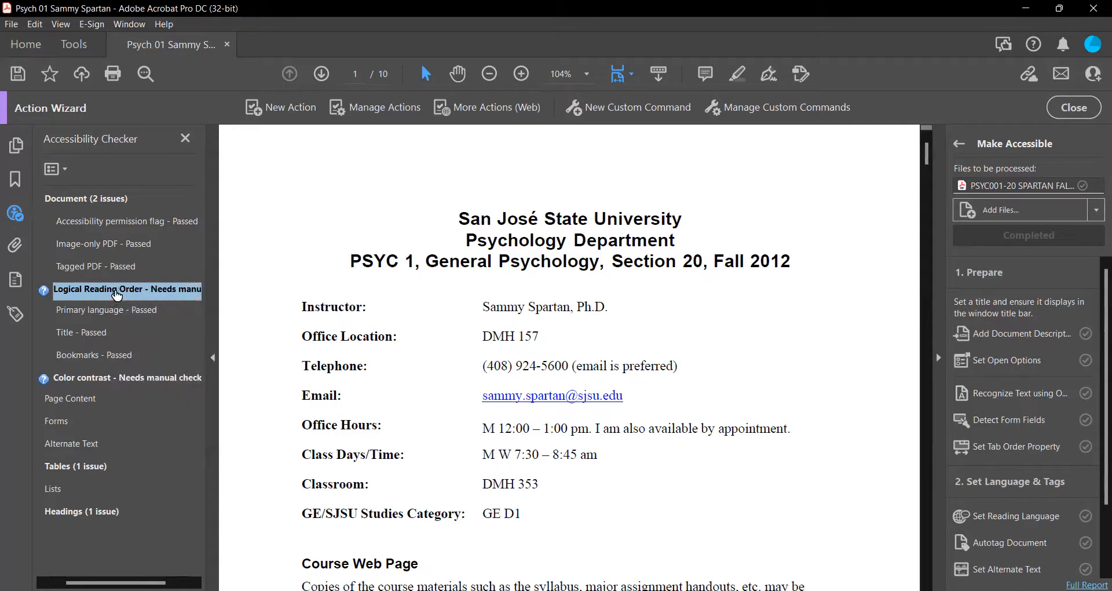
right_click(118, 289)
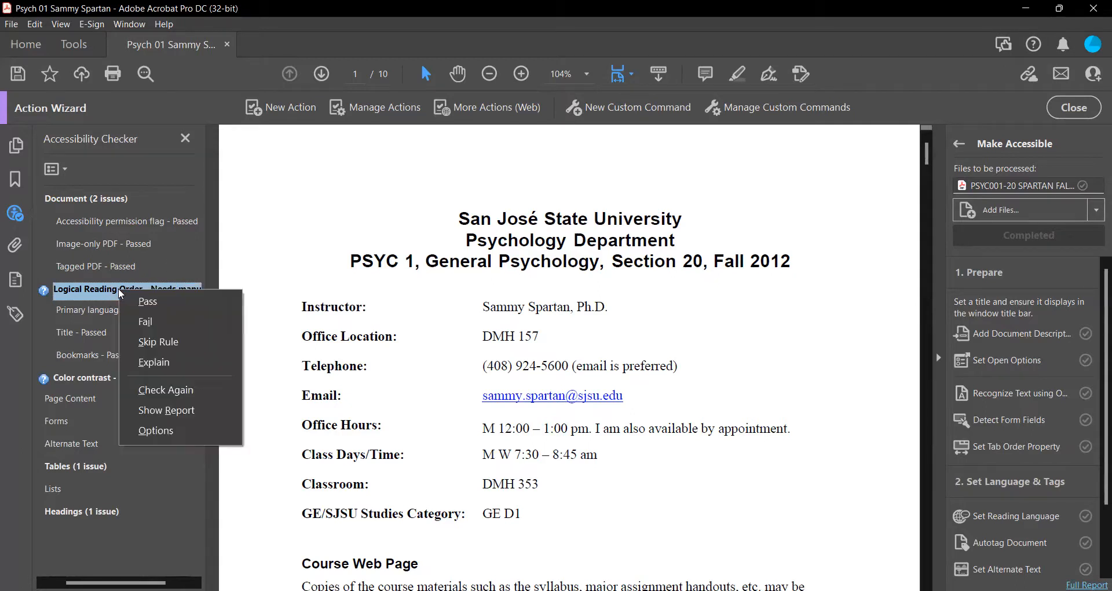
left_click(152, 299)
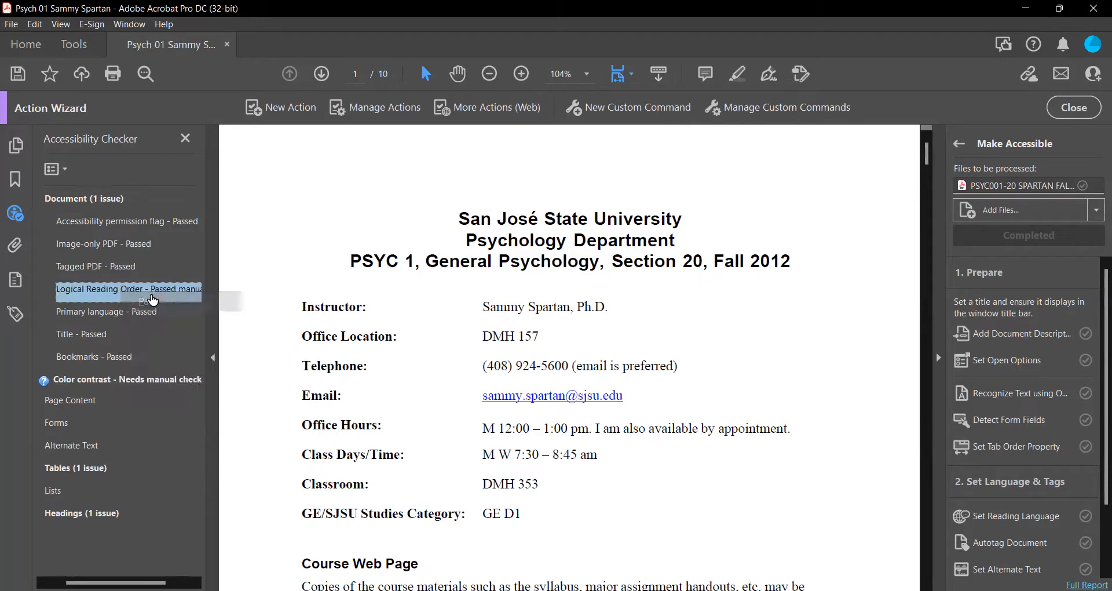
- Mark the Color contrast check as passed and collapse the Document results
right_click(121, 379)
left_click(139, 385)
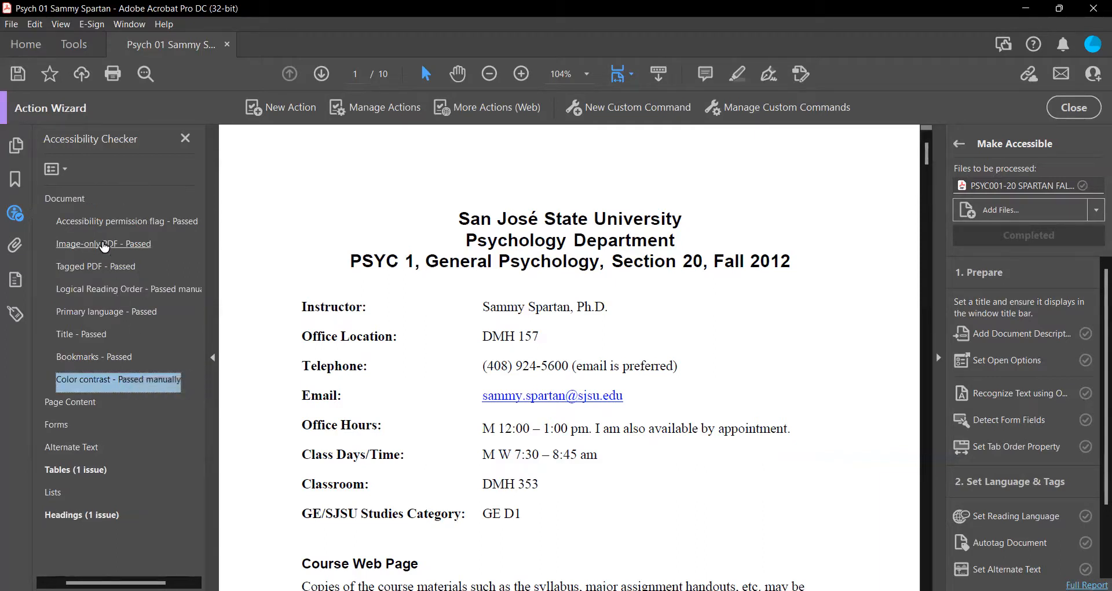
left_click(65, 199)
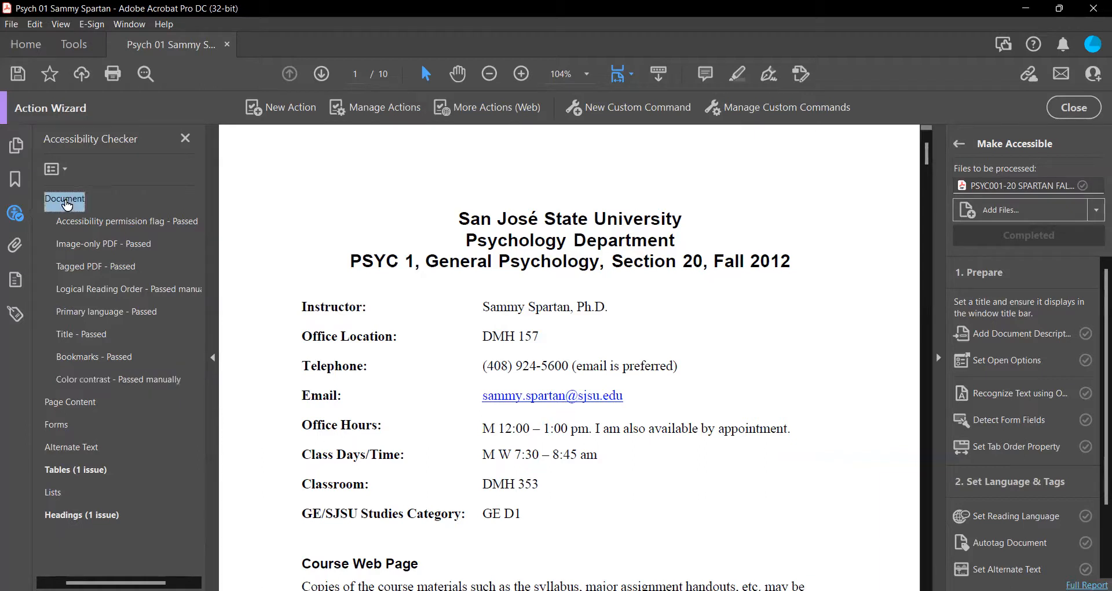
scroll(67, 205, "left", 1)
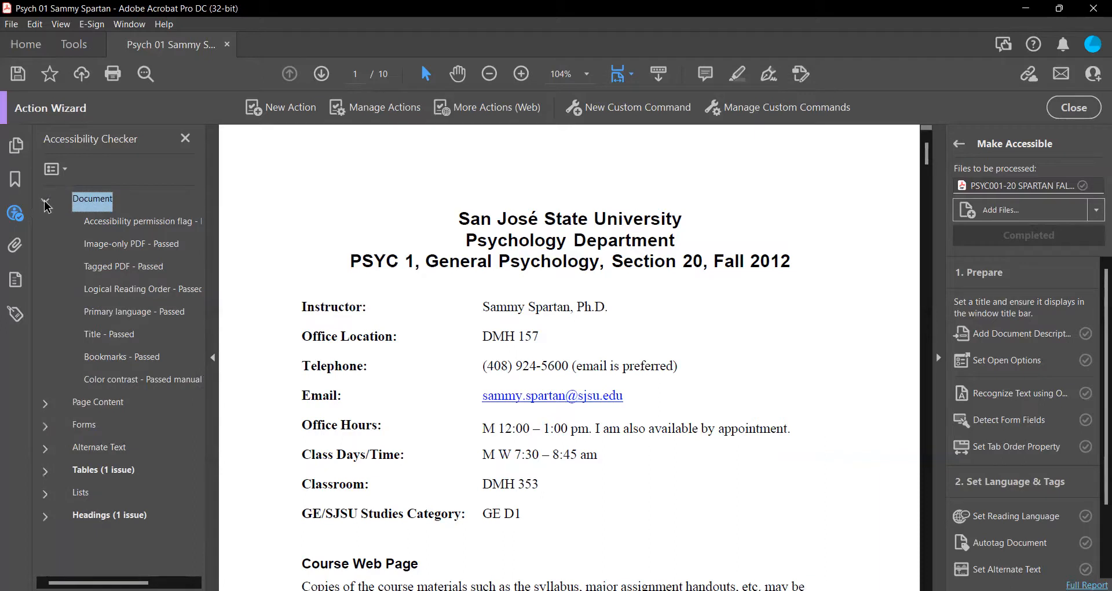
left_click(45, 201)
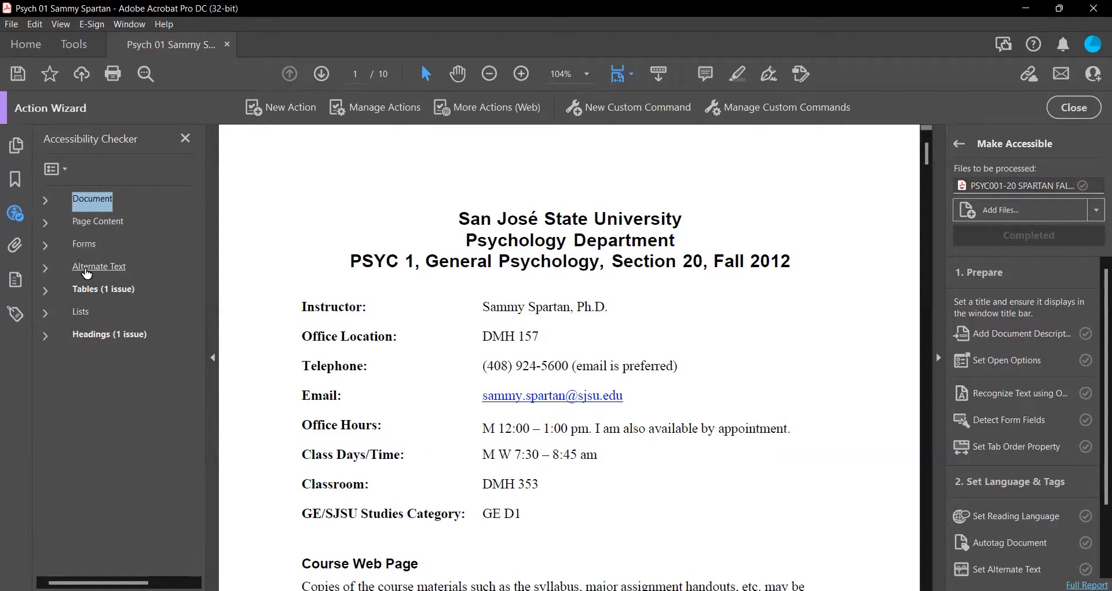
- Expand the Tables results and turn off Skip Rule for the Summary check
left_click(45, 291)
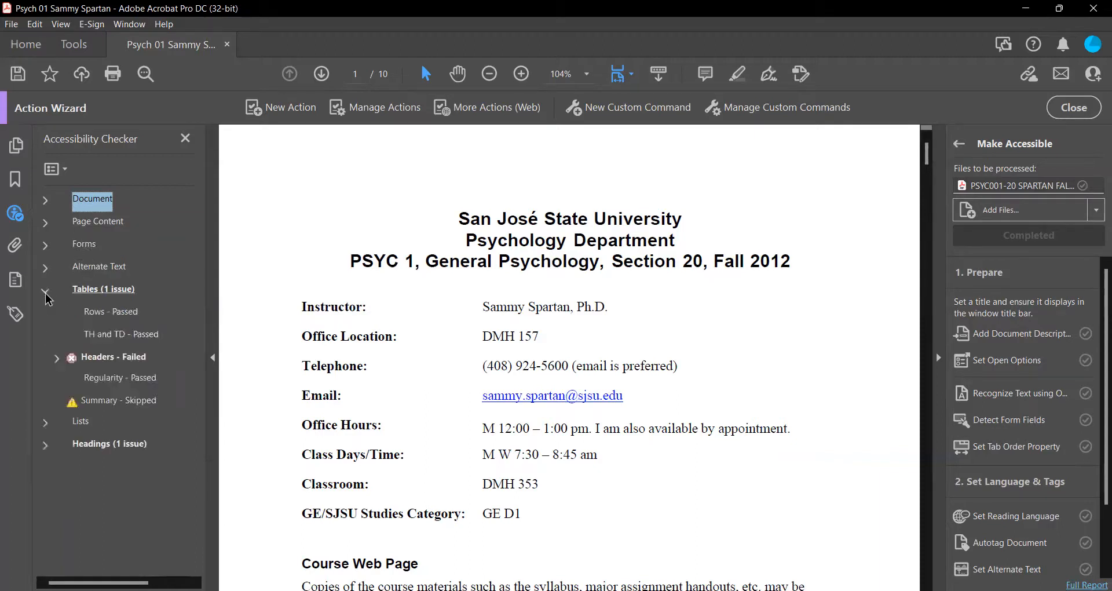
right_click(125, 404)
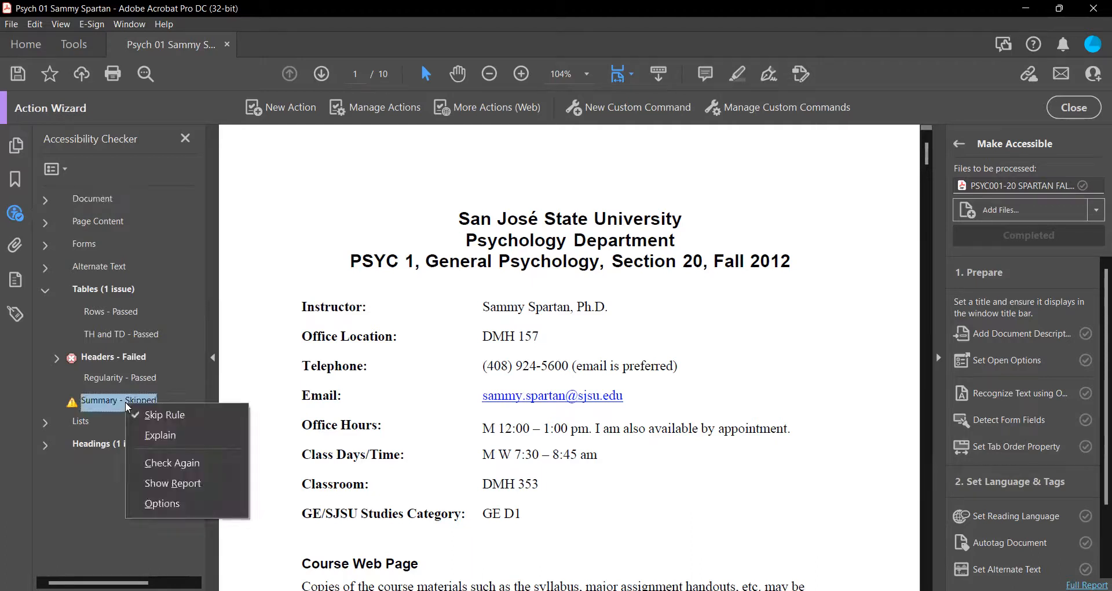
left_click(169, 411)
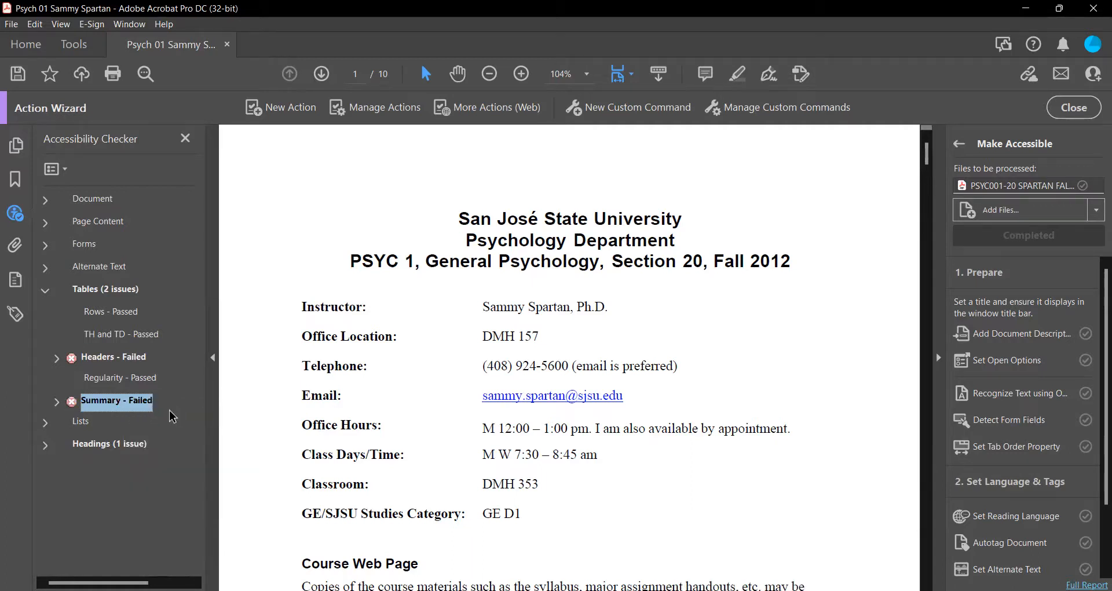
- Expand the failed Headers and Summary checks, and show the failed Headers element in the tag tree
left_click(61, 361)
left_click(56, 424)
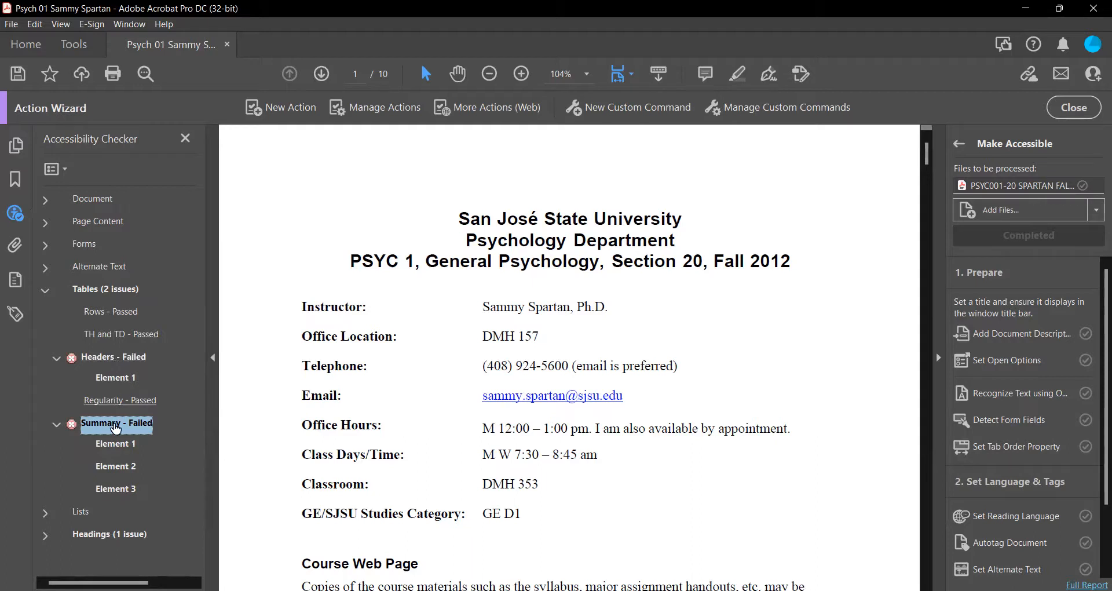
left_click(115, 378)
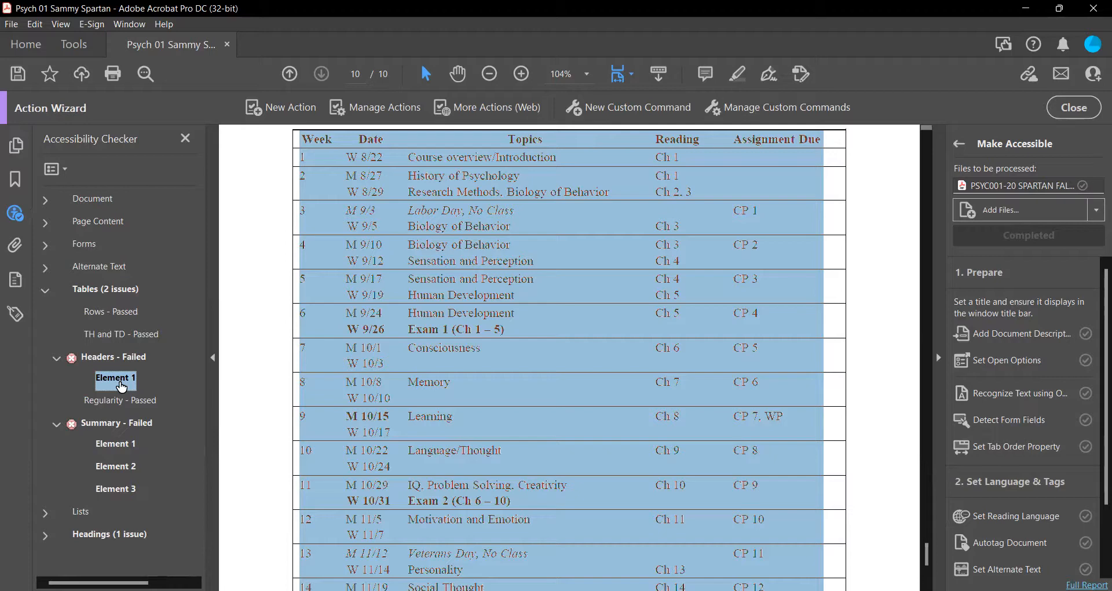
left_click(130, 359)
right_click(133, 359)
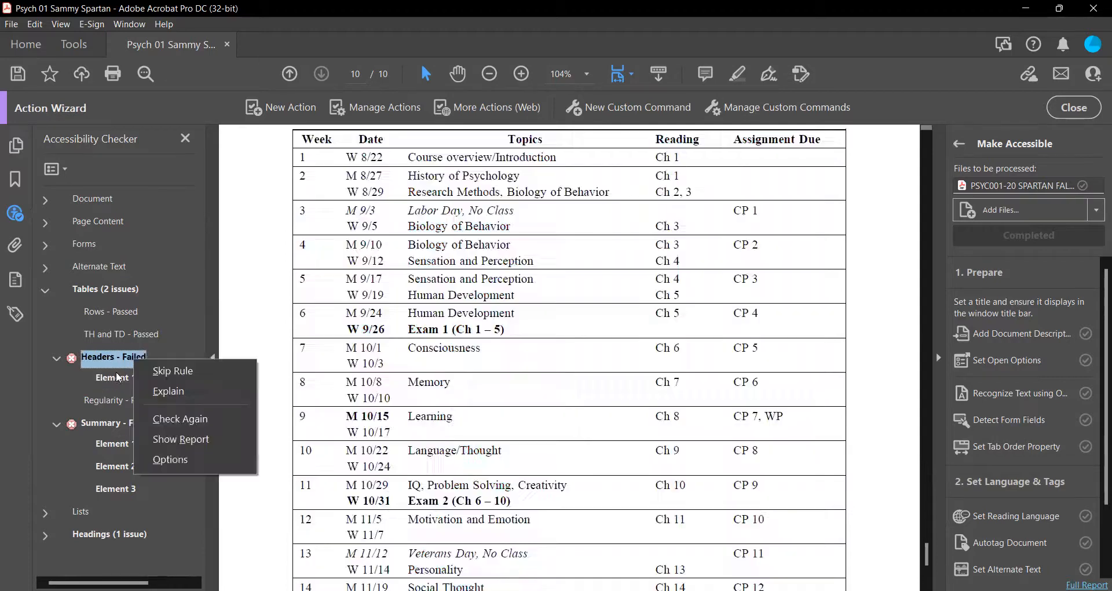
right_click(112, 376)
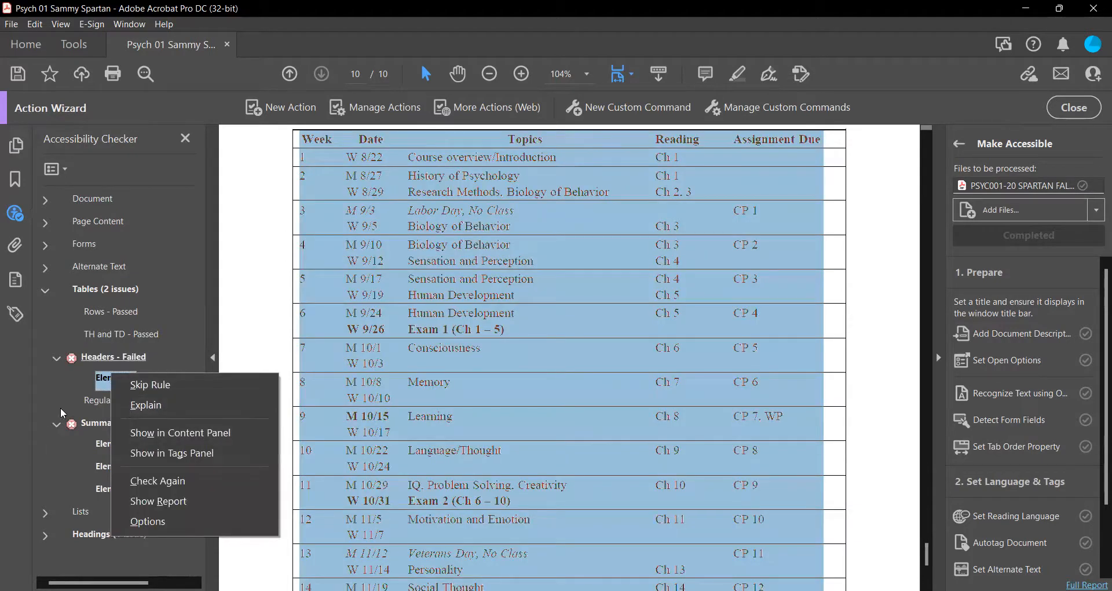
left_click(164, 453)
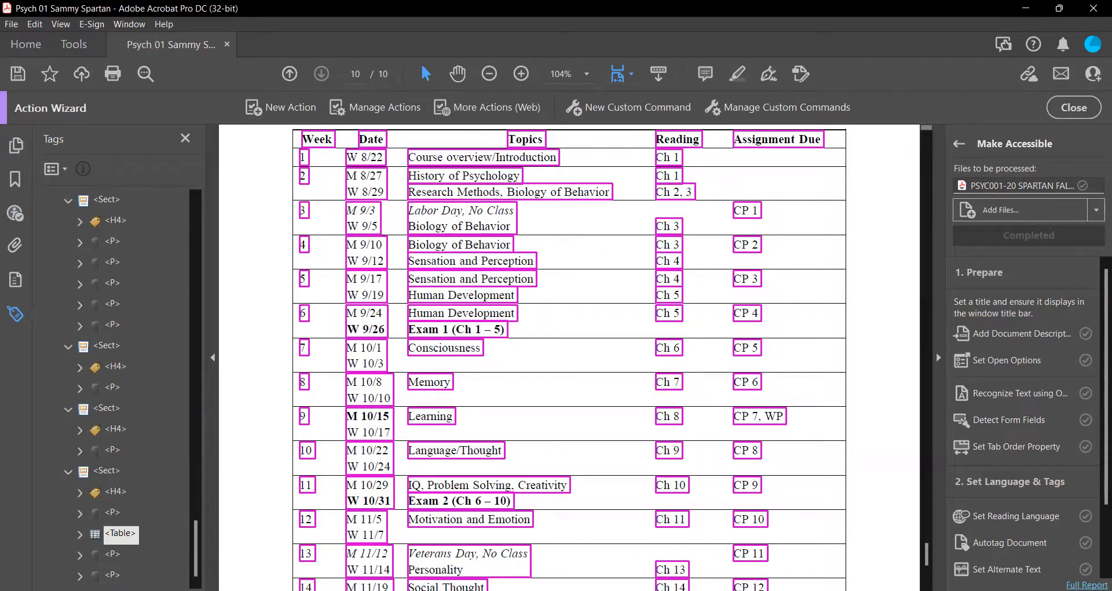
- Return to the accessibility results and locate the failed Headers element's tag in the tag tree again
right_click(125, 538)
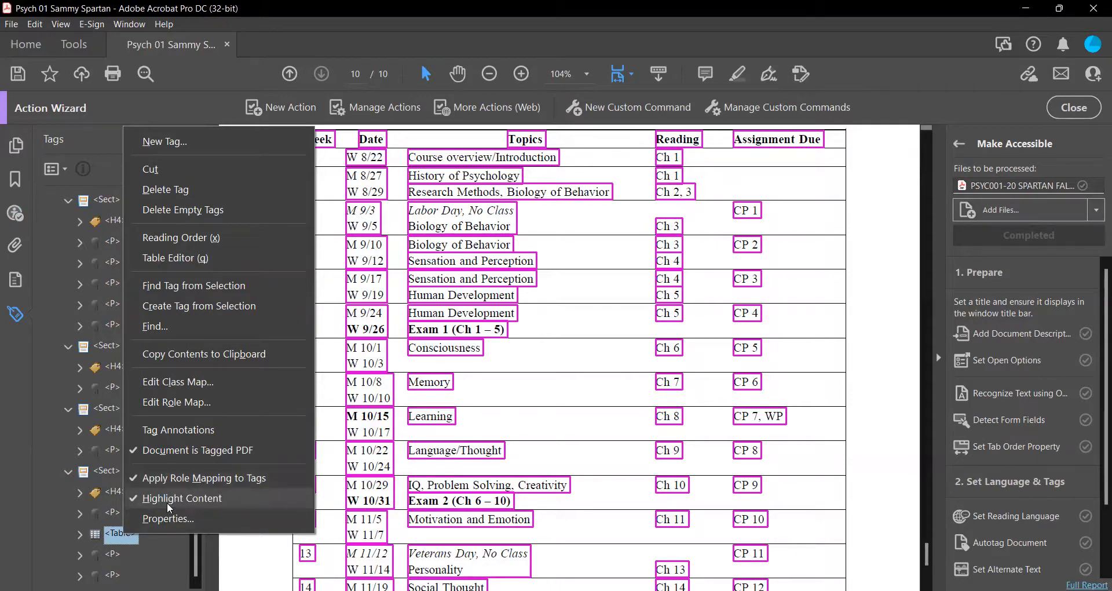
right_click(97, 453)
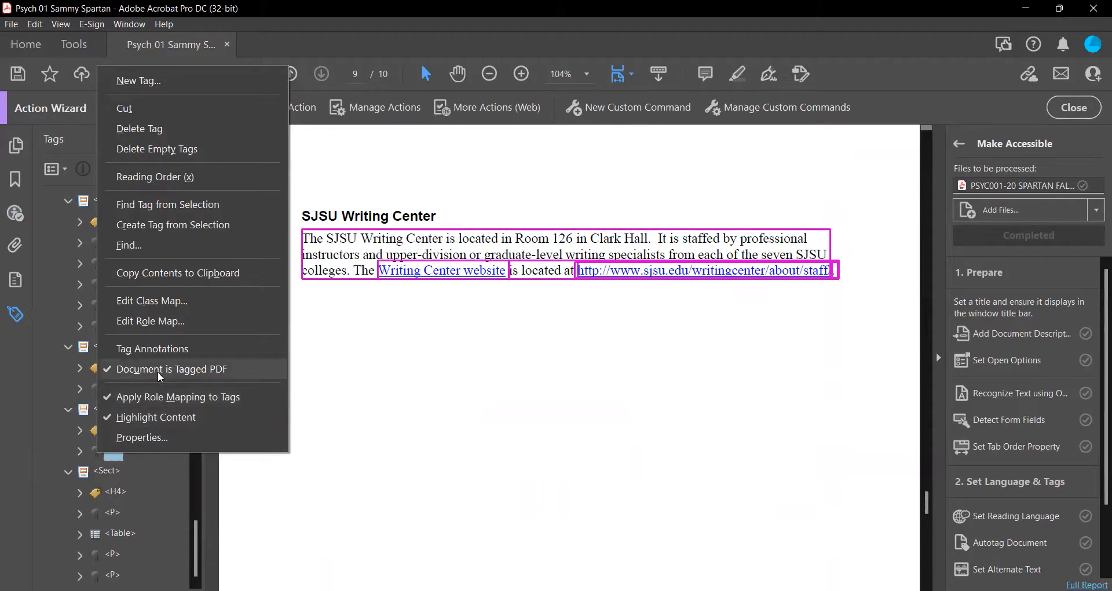
left_click(120, 533)
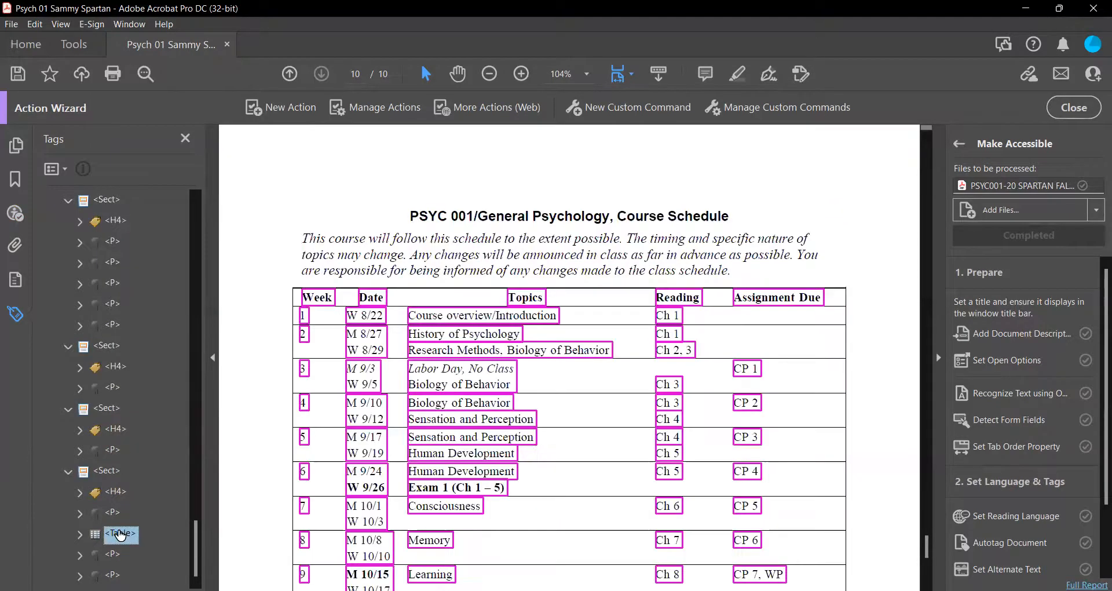
left_click(14, 213)
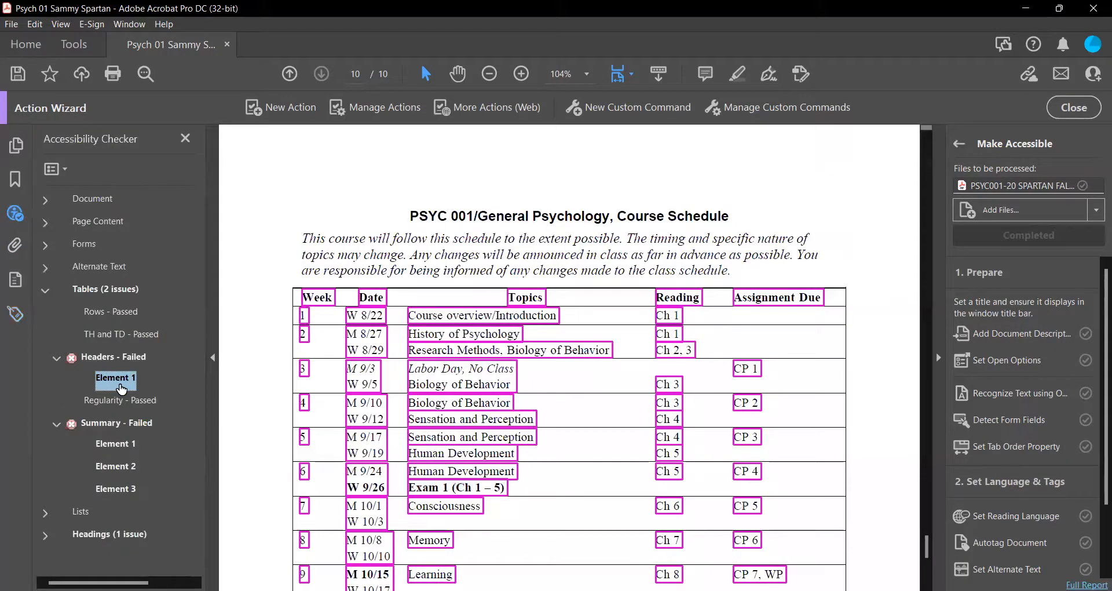
right_click(119, 382)
left_click(181, 465)
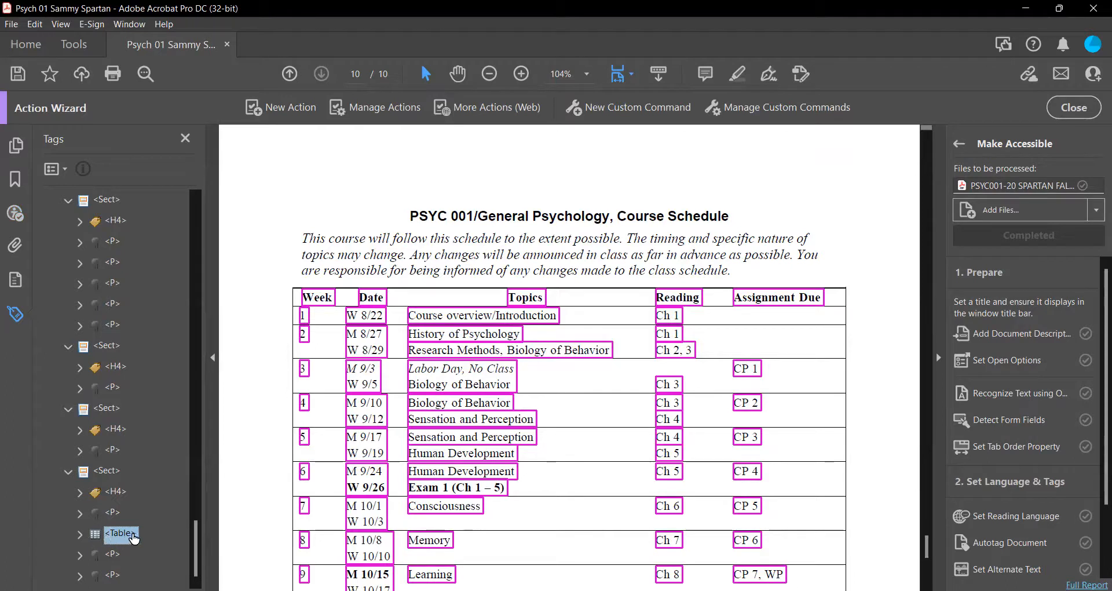
- Expand the course schedule table's tag and its first row, and select the Week cell's tag
left_click(81, 534)
scroll(148, 388, "down", 5)
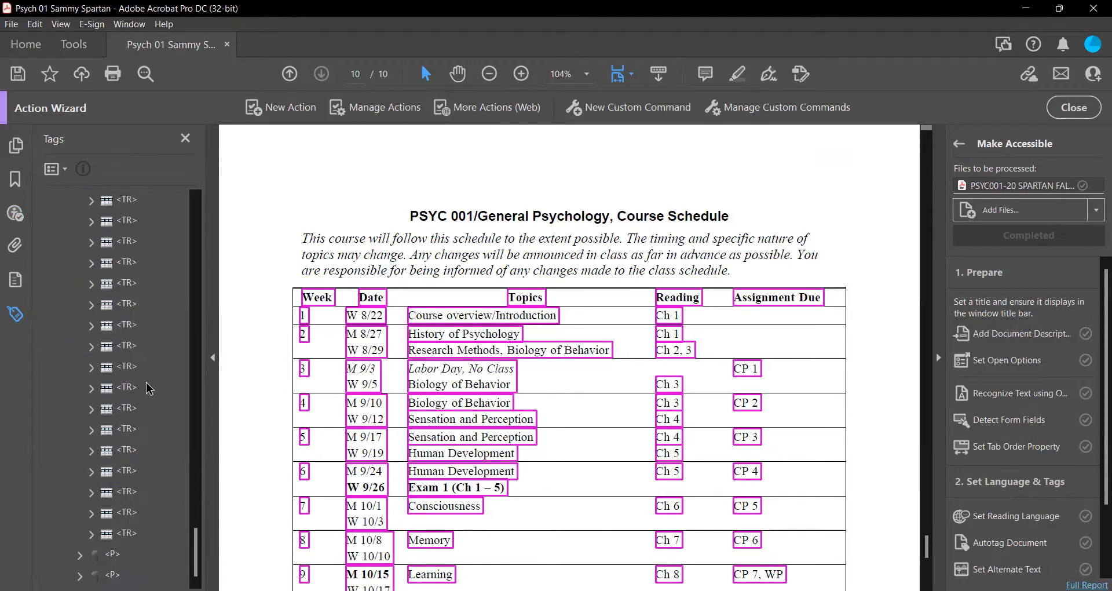
scroll(147, 388, "up", 1)
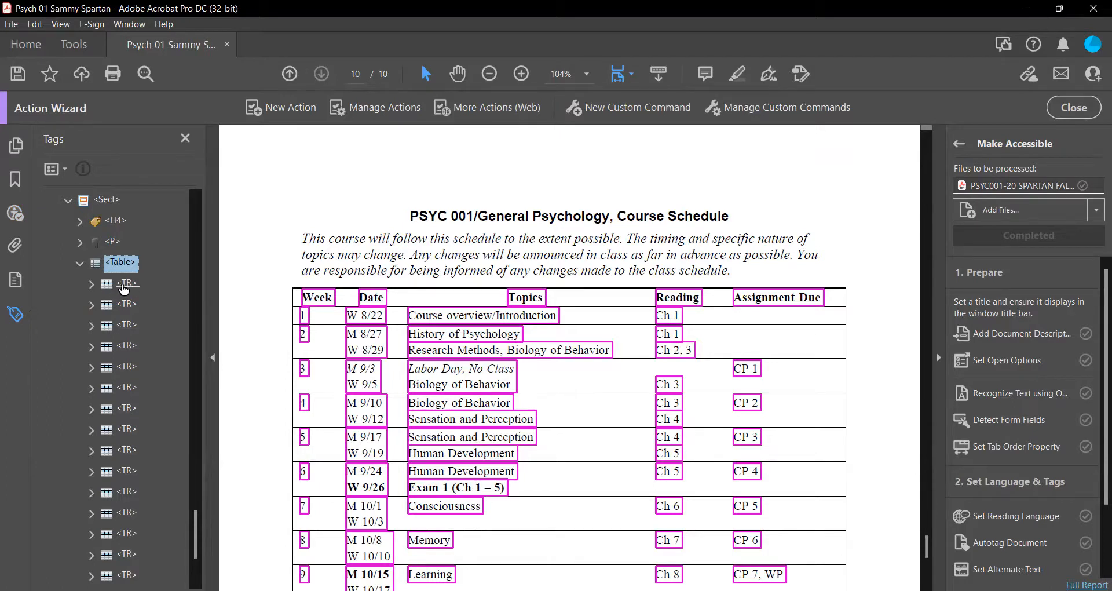
left_click(90, 284)
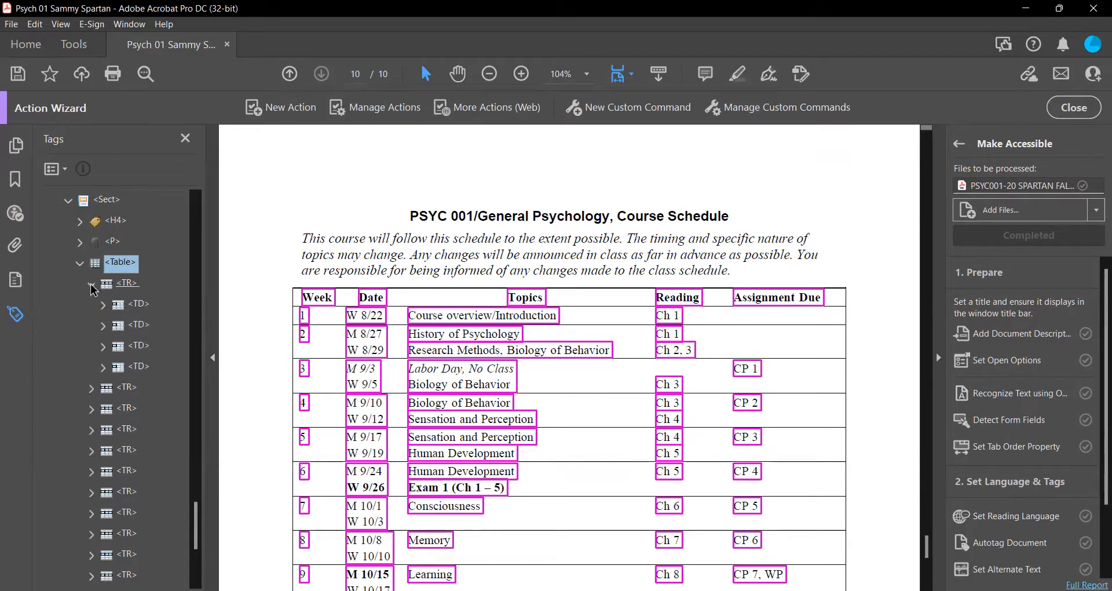
left_click(141, 306)
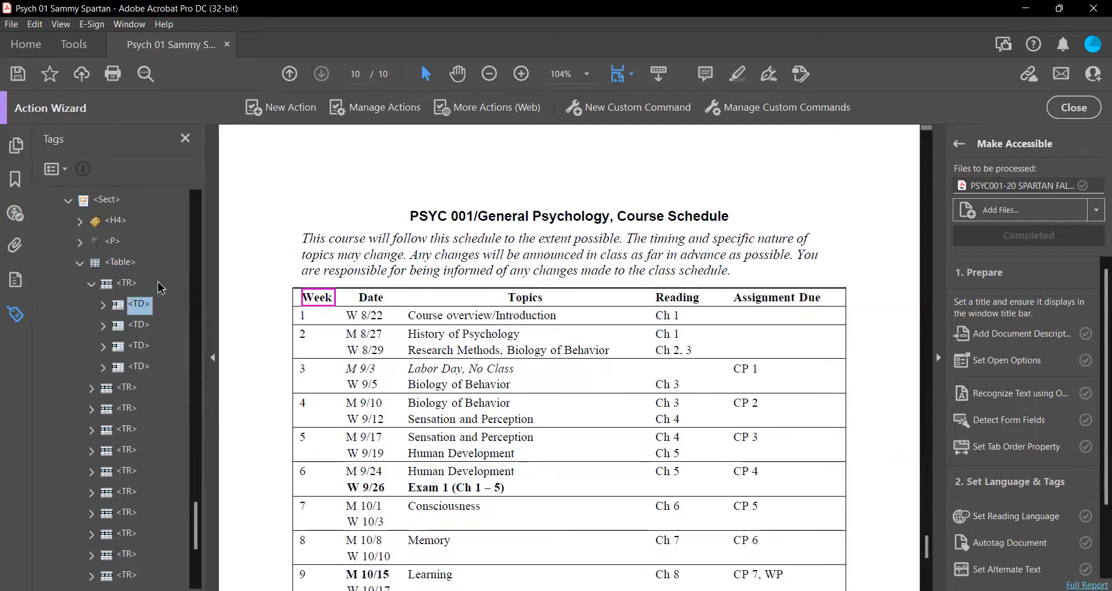
- Set the Week cell's tag type to Table Header Cell in its object properties
right_click(139, 307)
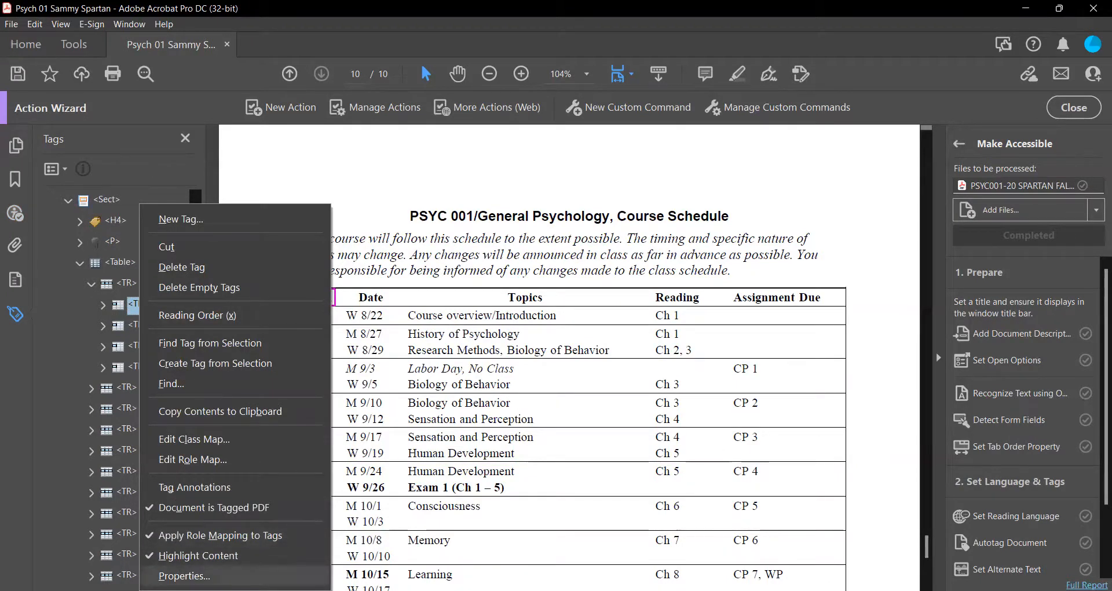
left_click(184, 575)
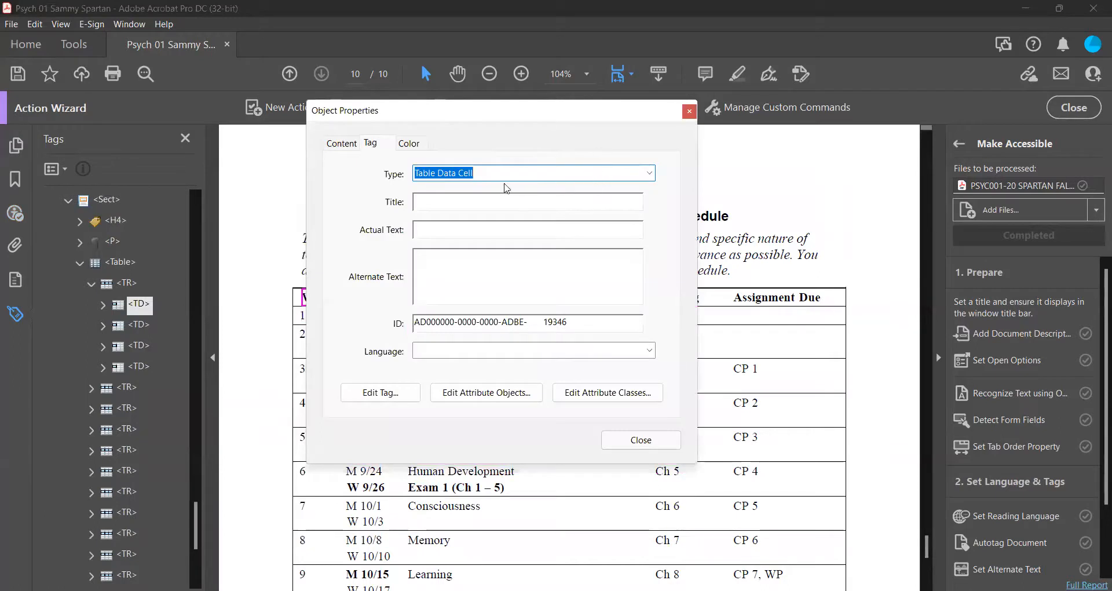
left_click(650, 173)
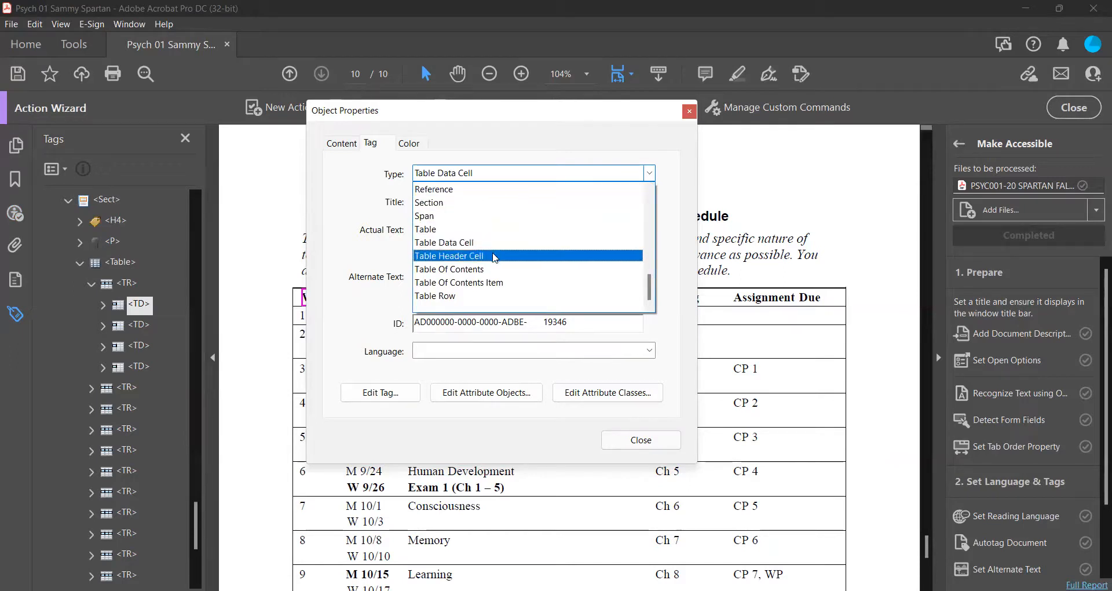
left_click(466, 255)
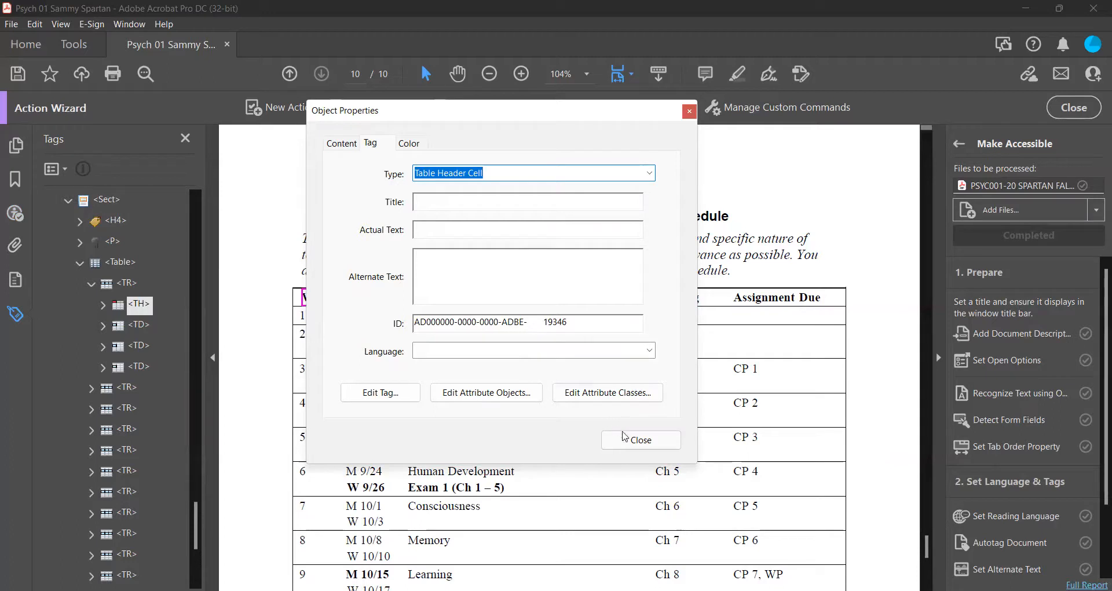
left_click(640, 439)
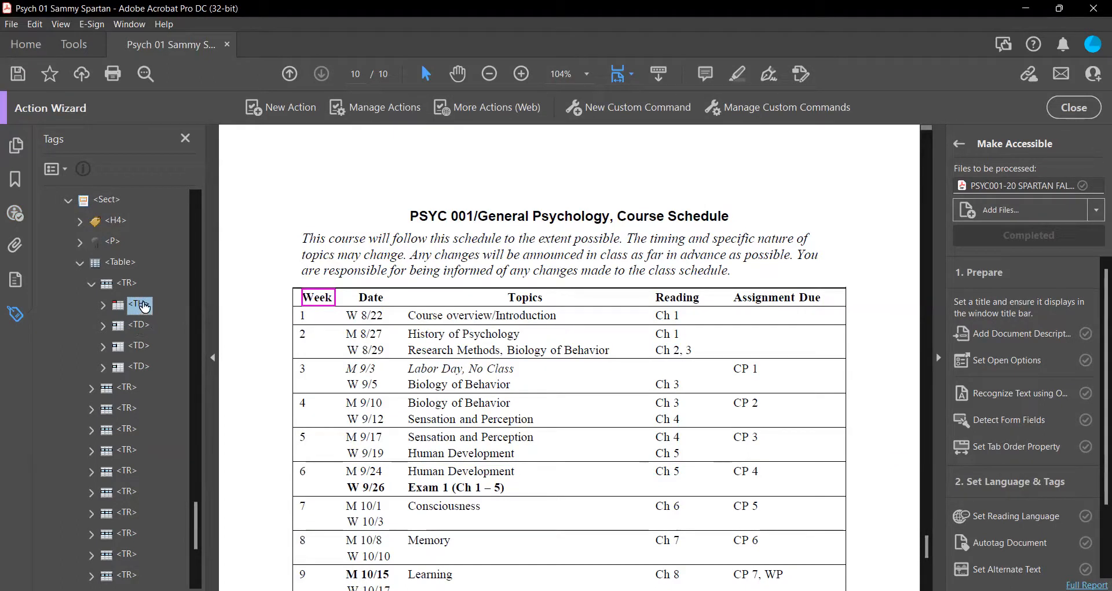
- Rename the Week cell's tag to TD directly in the tag tree
double_click(143, 305)
key("BackSpace")
type("D")
key("Return")
- Edit the Week cell's tag name again and remove the D, leaving only T
left_click(142, 304)
left_click(155, 275)
left_click(148, 304)
left_click(148, 301)
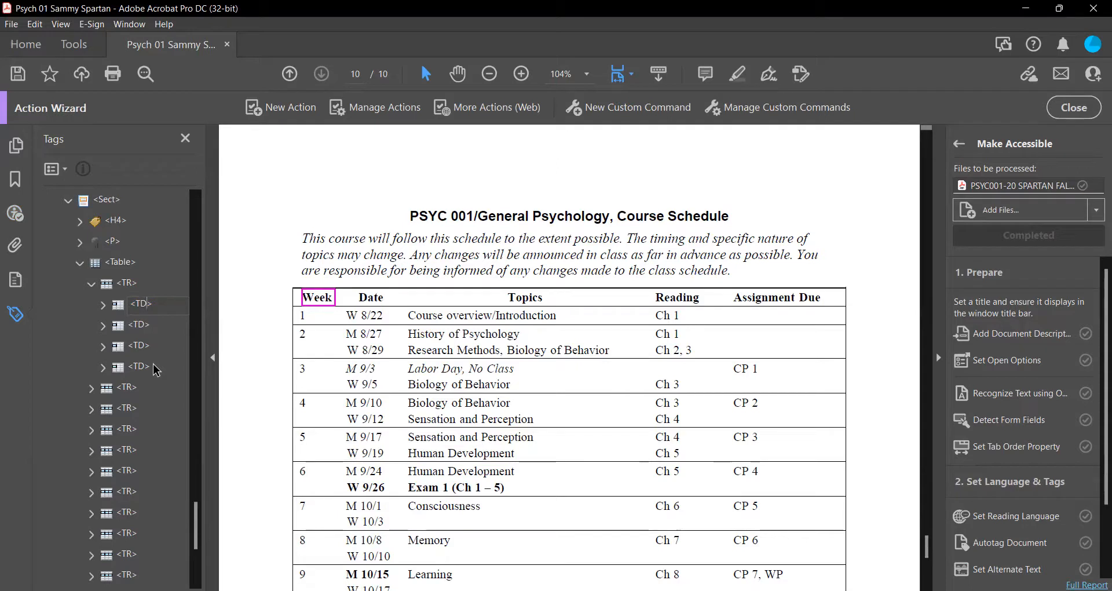
key("BackSpace")
key("Return")
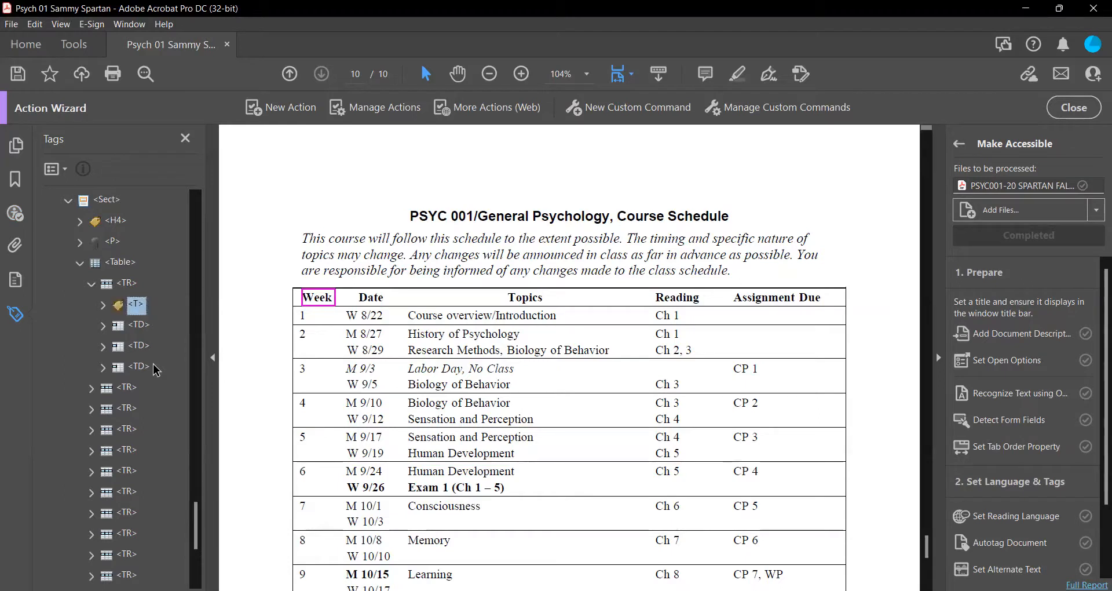
- Complete the Week cell's tag name as TH directly in the tag tree
left_click(140, 306)
left_click(140, 305)
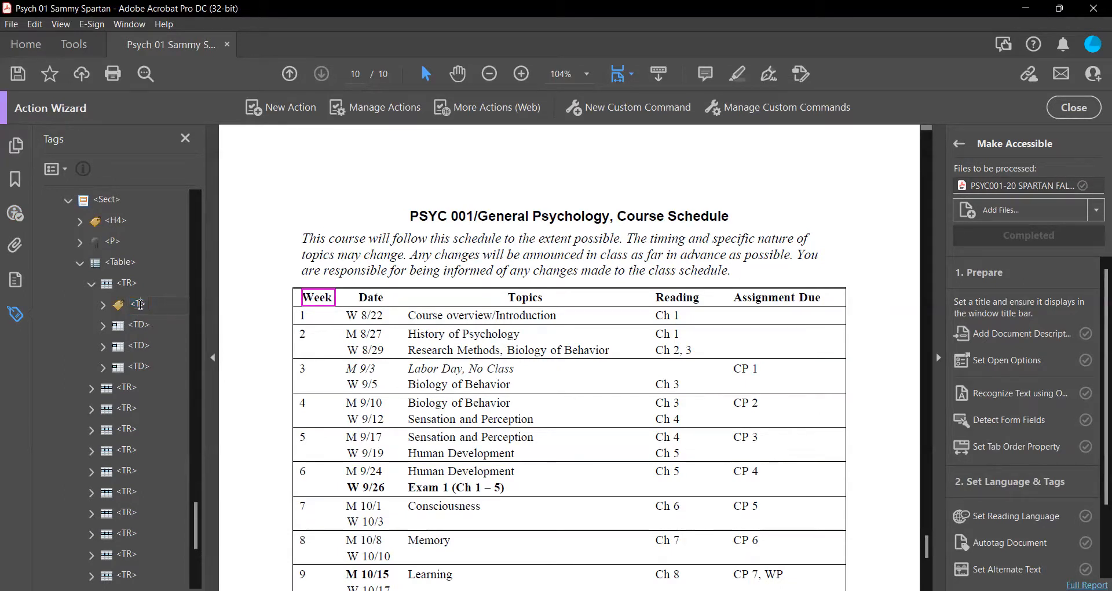
type("H")
key("Return")
left_click_drag(116, 304, 129, 284)
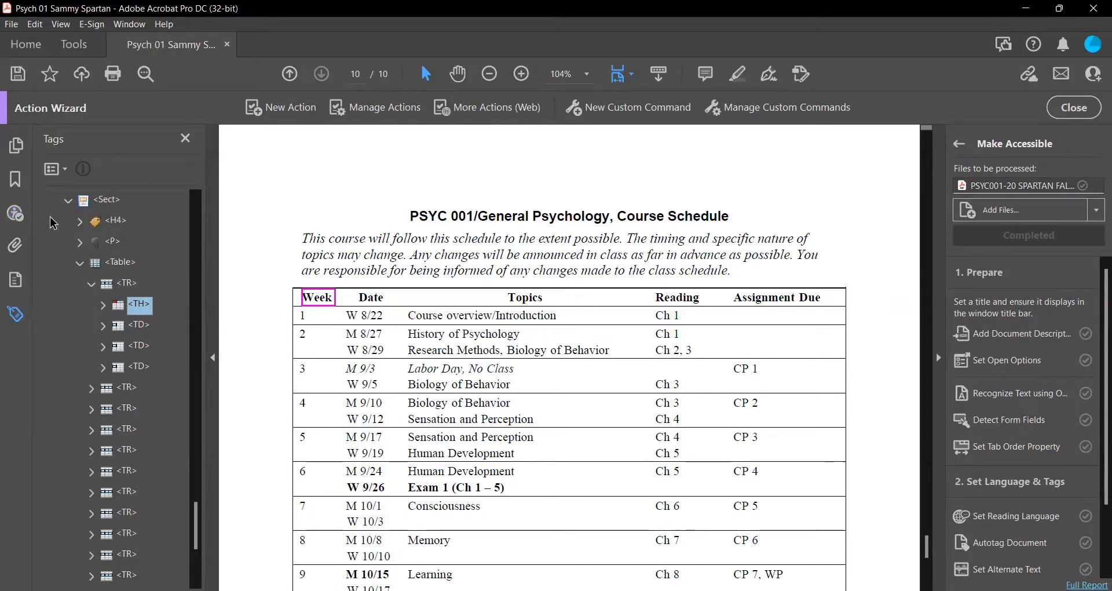
- Return to the accessibility results and recheck the failed Headers rule
left_click(20, 220)
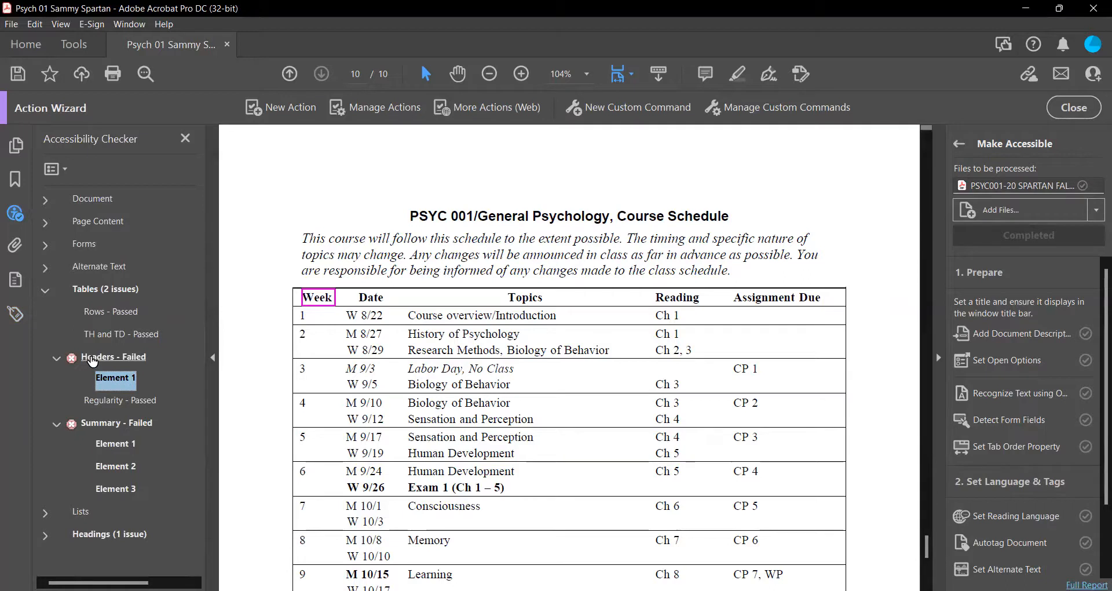
right_click(114, 384)
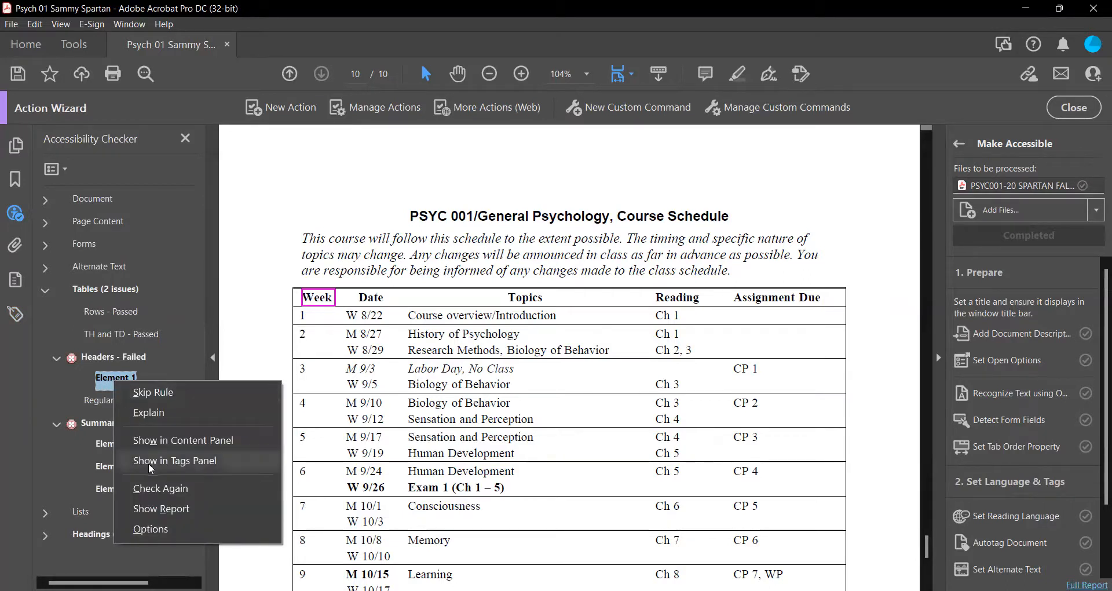
left_click(168, 492)
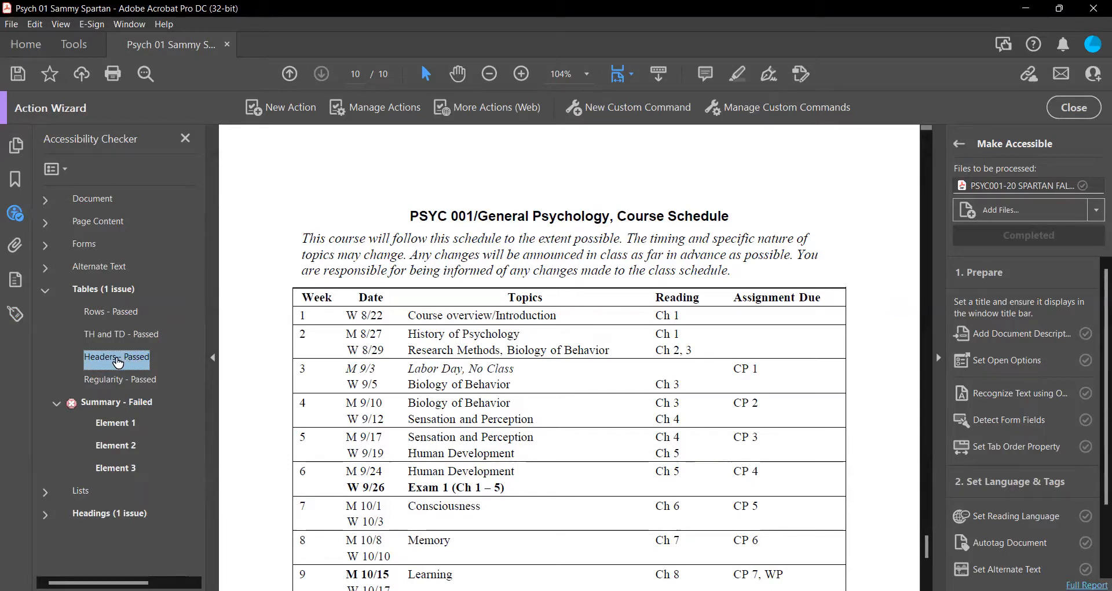
- Select the first failed Summary element, switch to the Accessibility tools, and open Reading Order with its dialog clear of the table
left_click(116, 423)
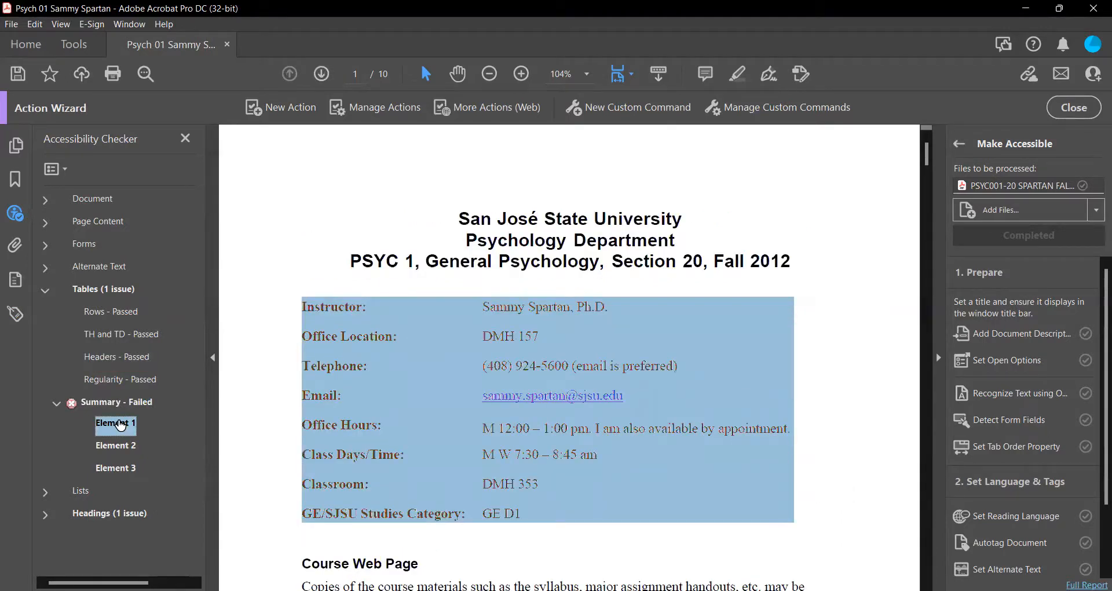
left_click(1078, 112)
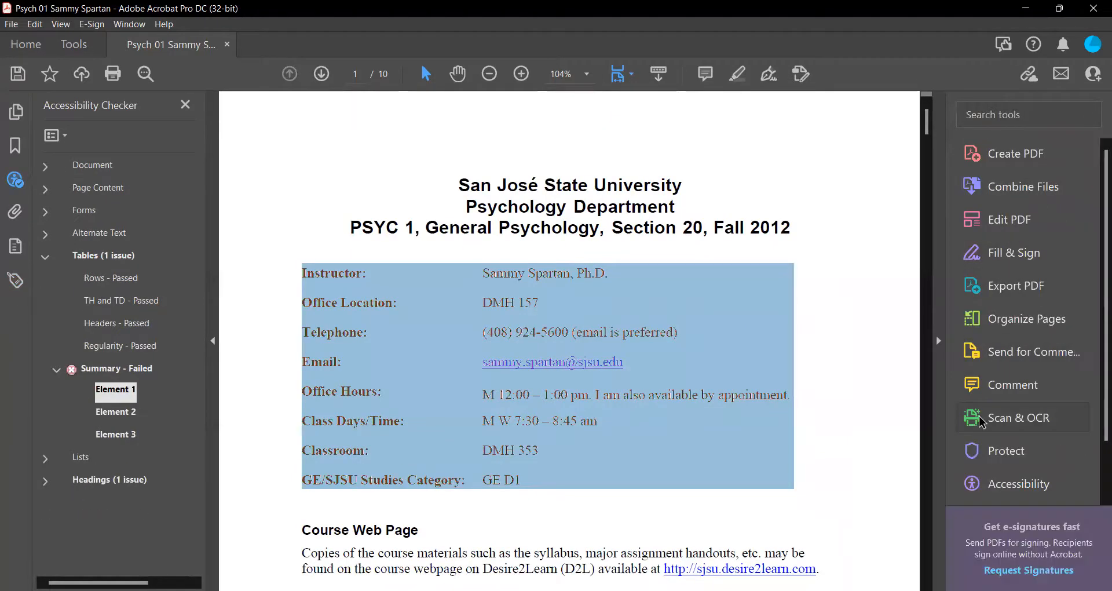
scroll(1035, 437, "down", 2)
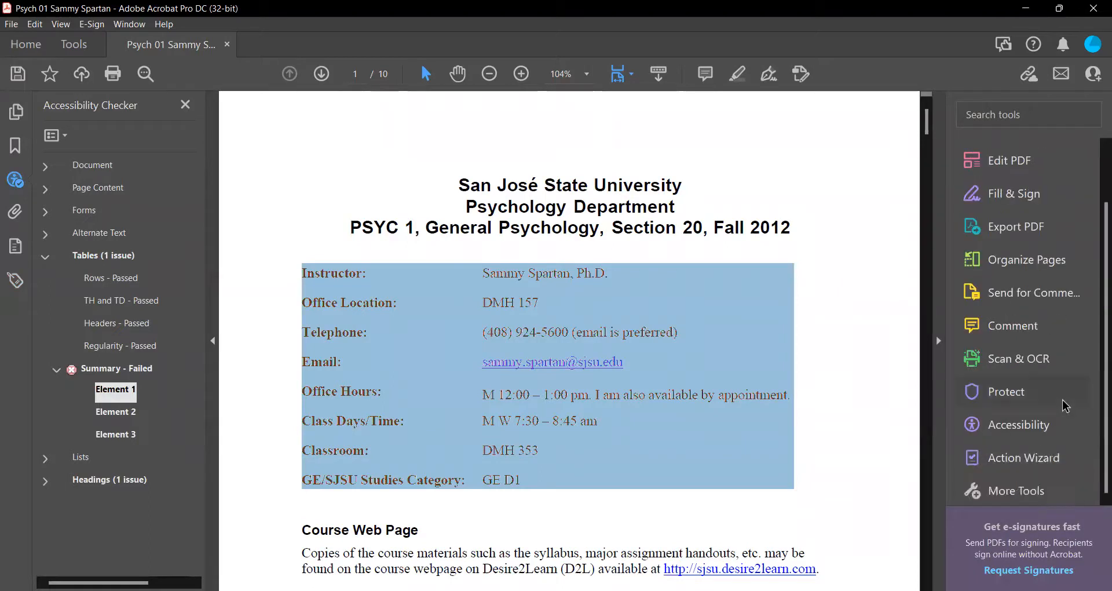
left_click(1018, 426)
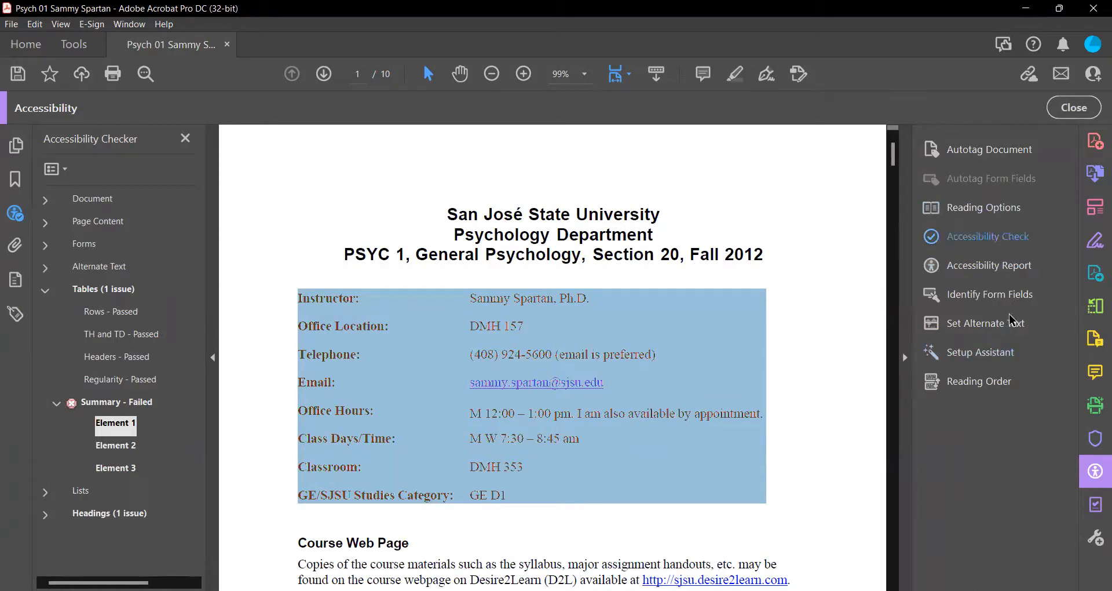
left_click(973, 387)
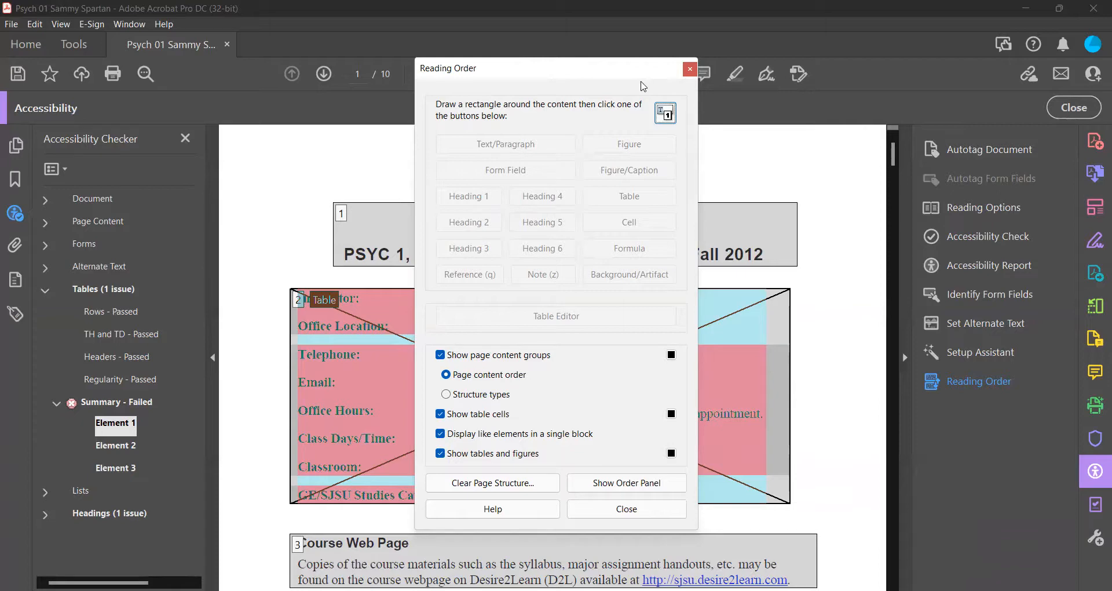
left_click_drag(641, 85, 1031, 107)
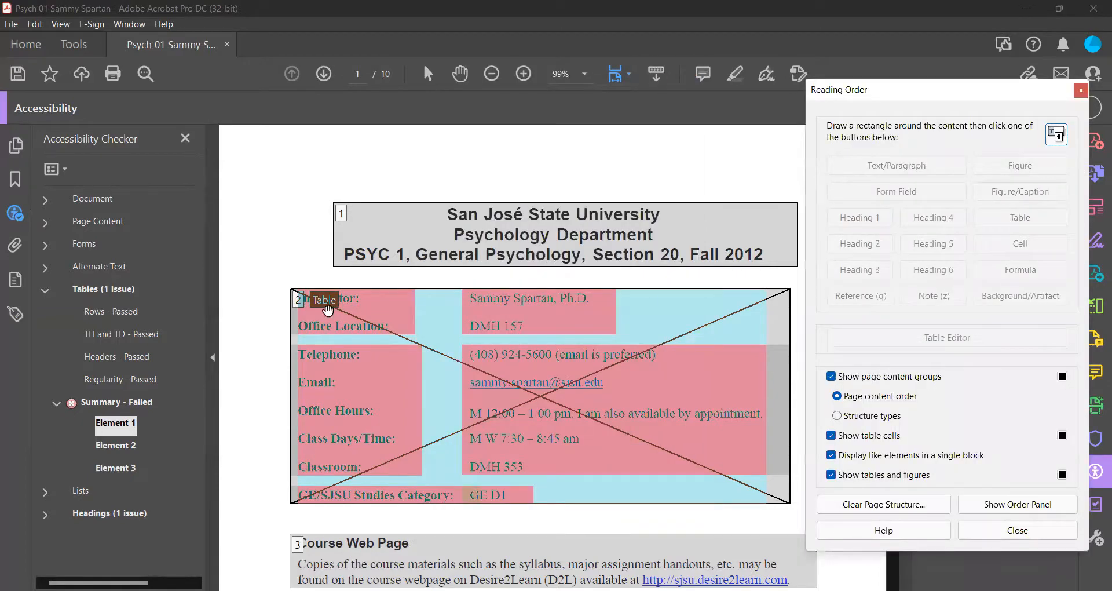
- Examine the tables flagged by the failed Summary check one after another
left_click(128, 444)
left_click(121, 430)
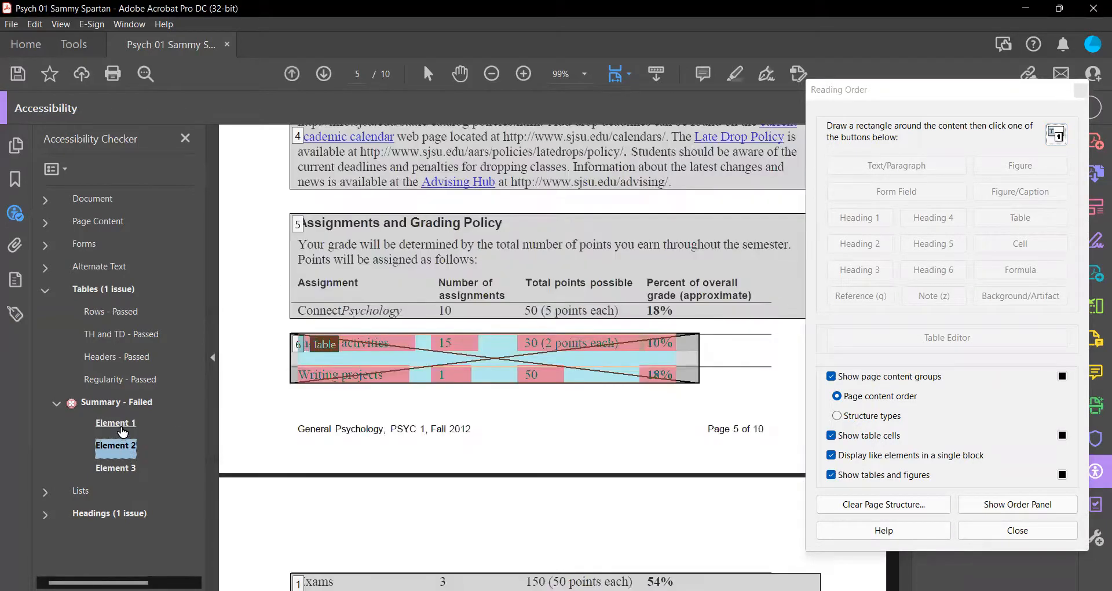
left_click(125, 472)
left_click(123, 446)
- Add the table summary "Instructor Information" to the instructor details table on page 1
left_click(121, 428)
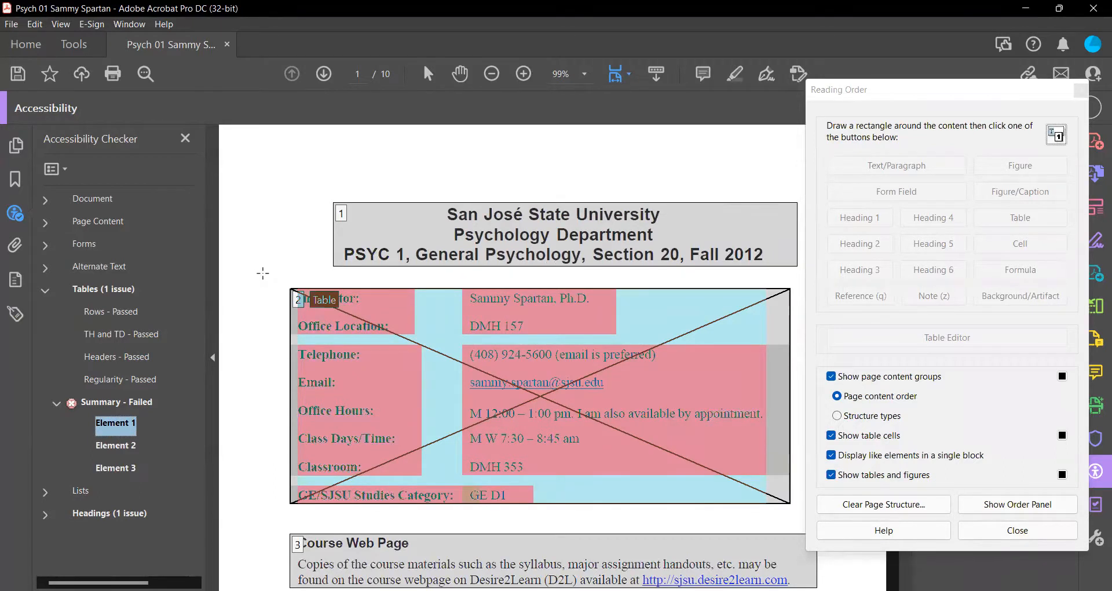
left_click_drag(263, 274, 798, 513)
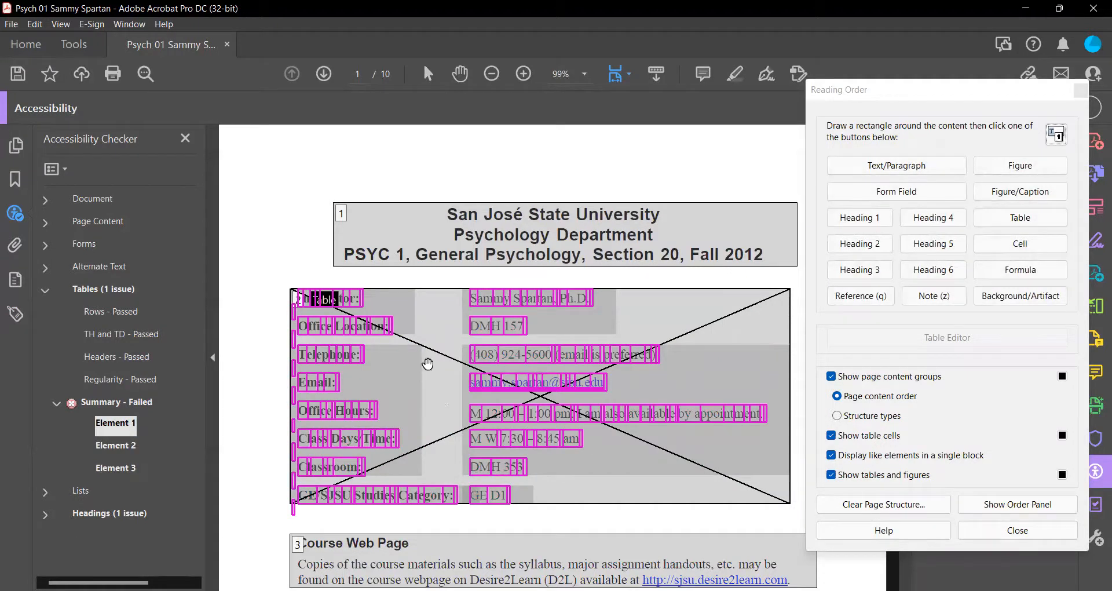
right_click(328, 324)
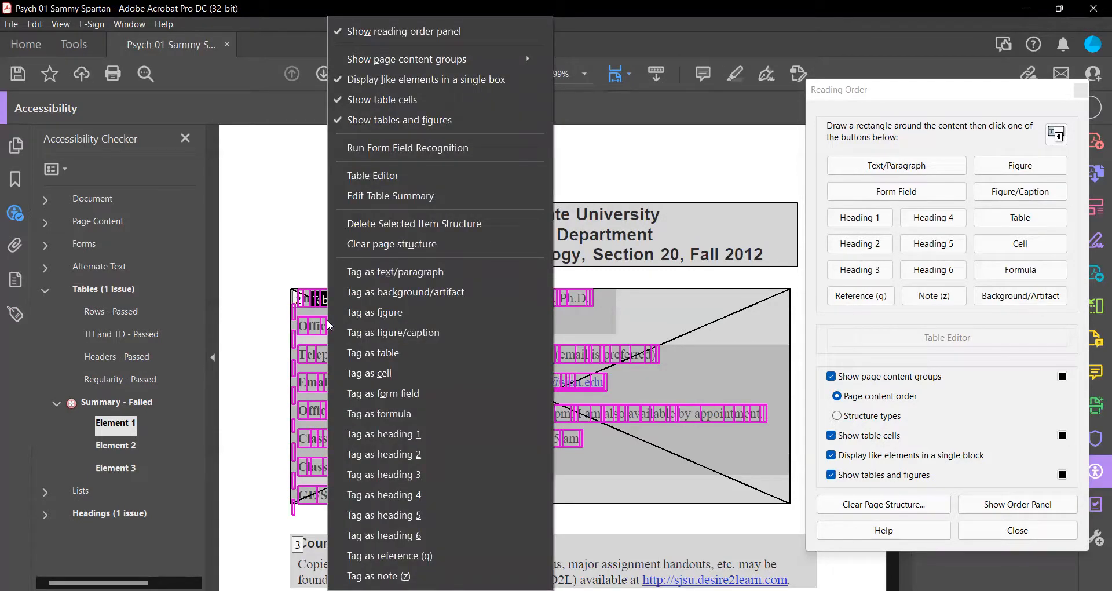
left_click(387, 197)
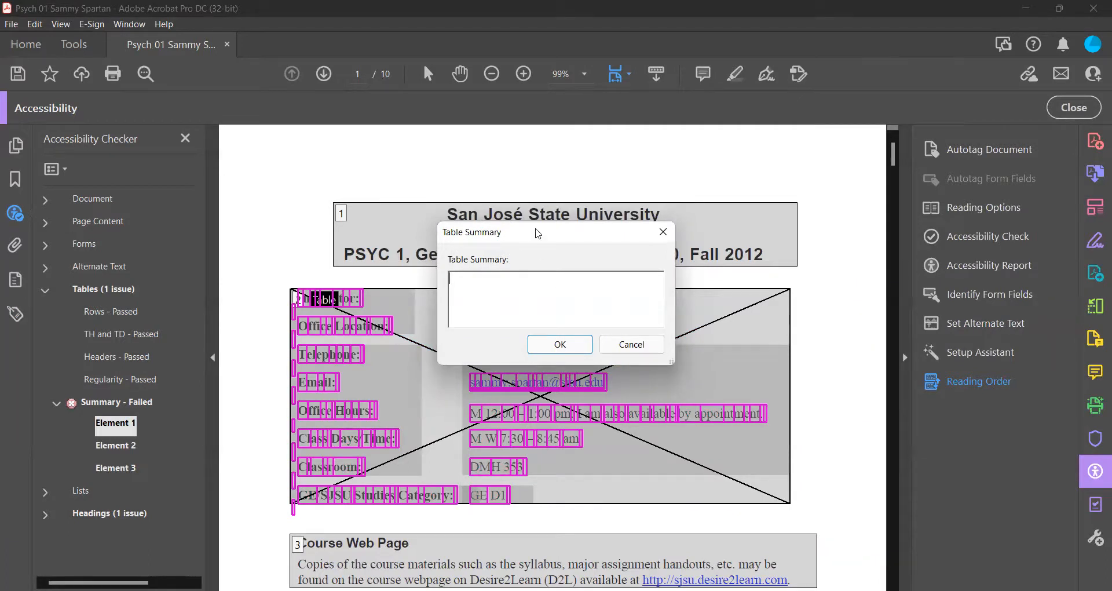
left_click_drag(538, 232, 628, 289)
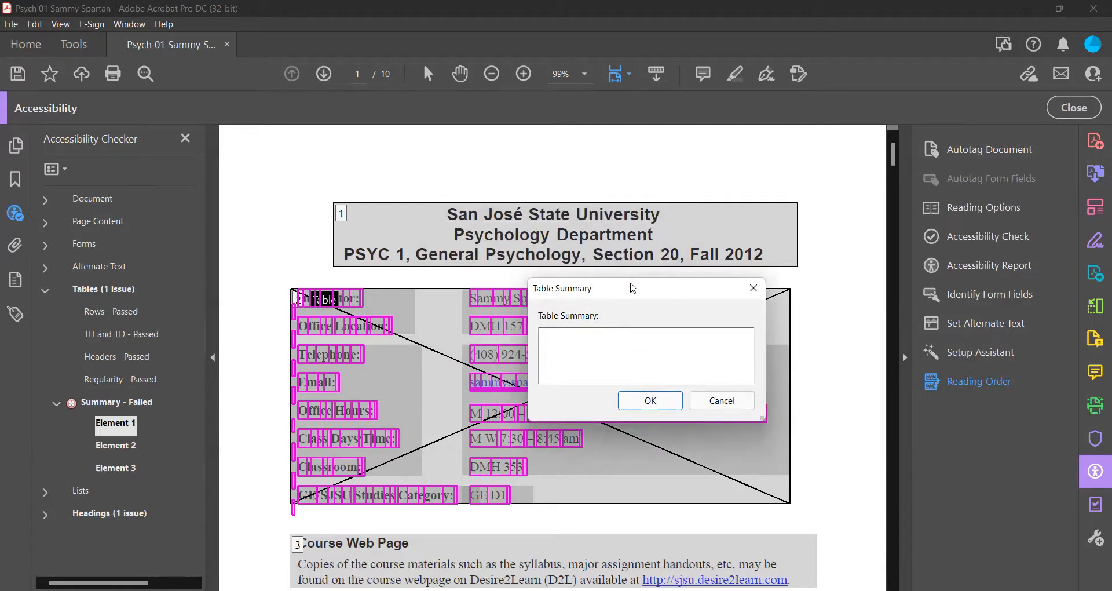
left_click_drag(633, 288, 669, 374)
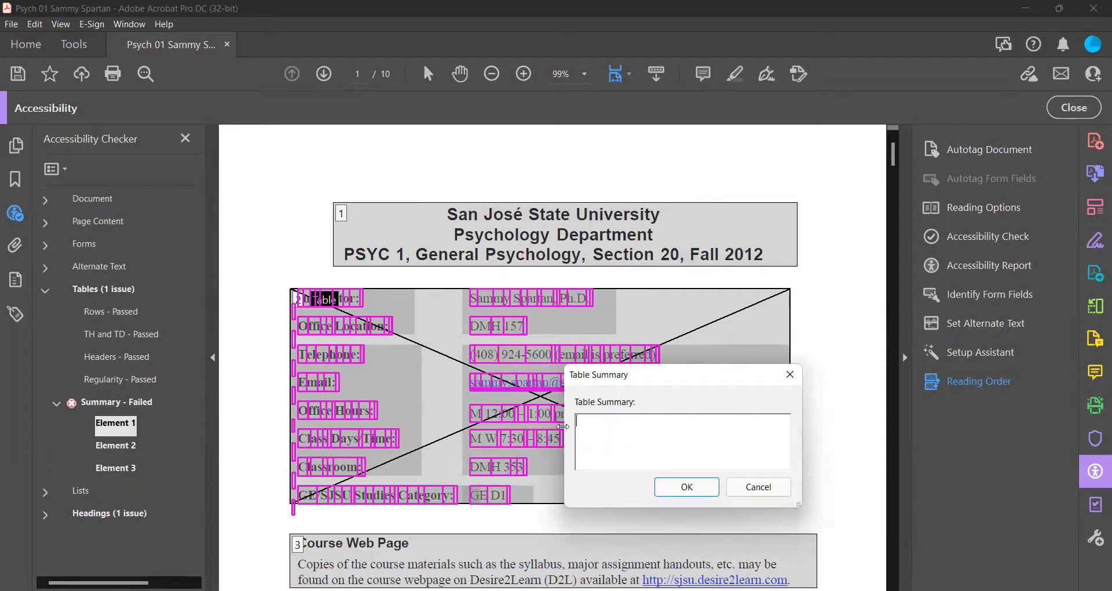
type("Instructor Information")
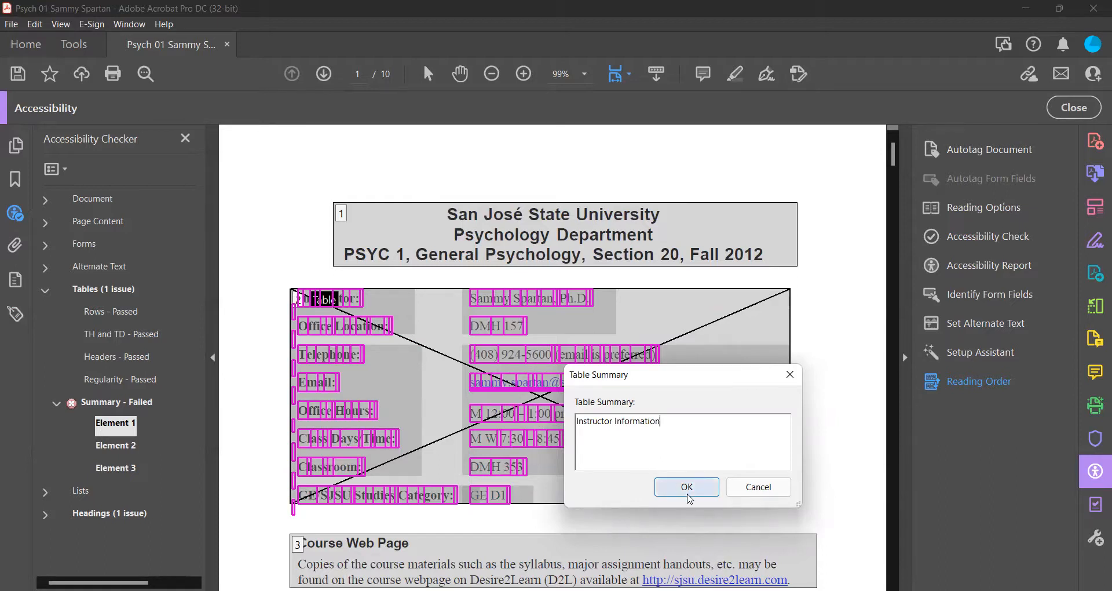
left_click(687, 487)
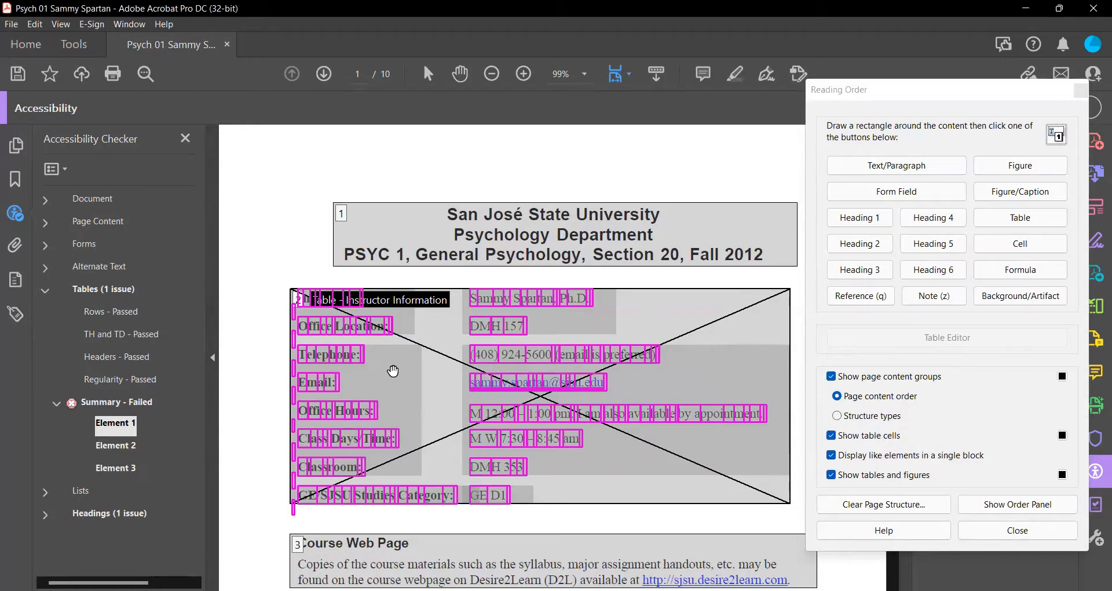
- Recheck the failed Summary rule from its first flagged element
right_click(113, 420)
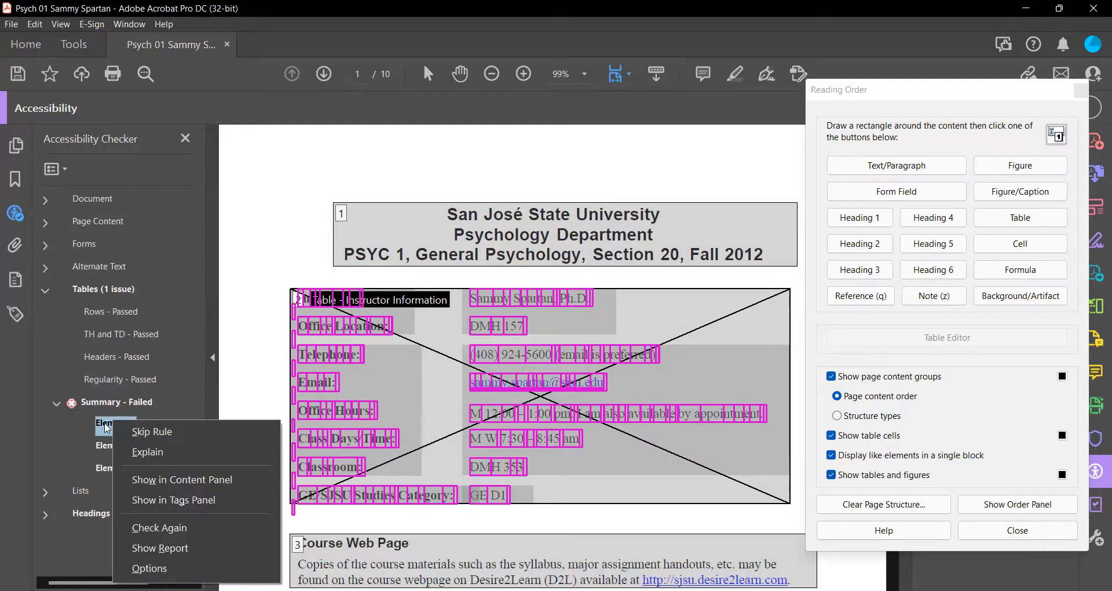
left_click(106, 426)
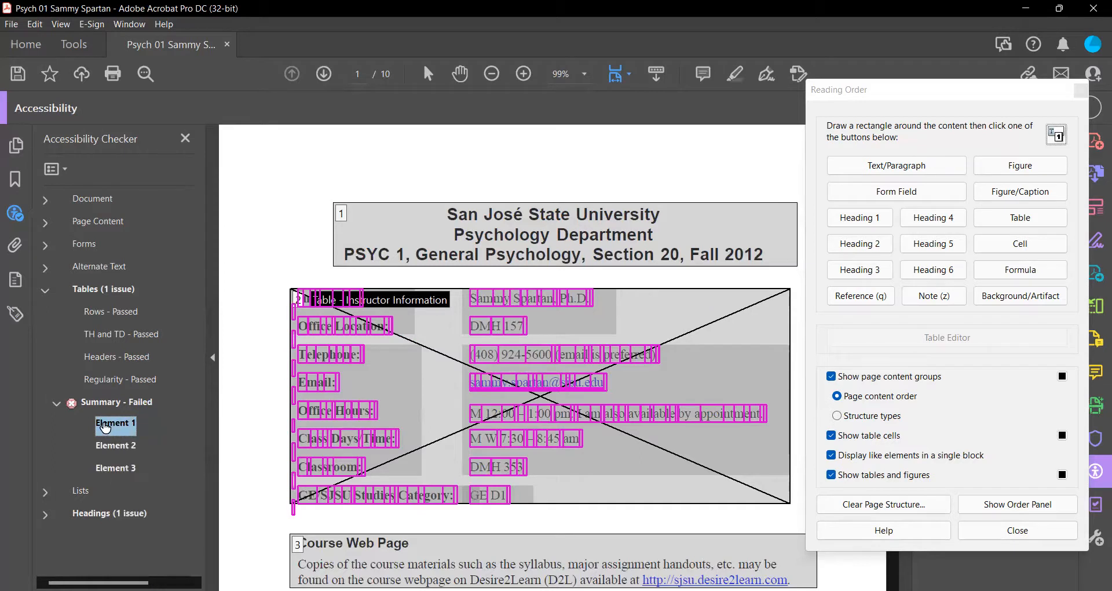
right_click(105, 426)
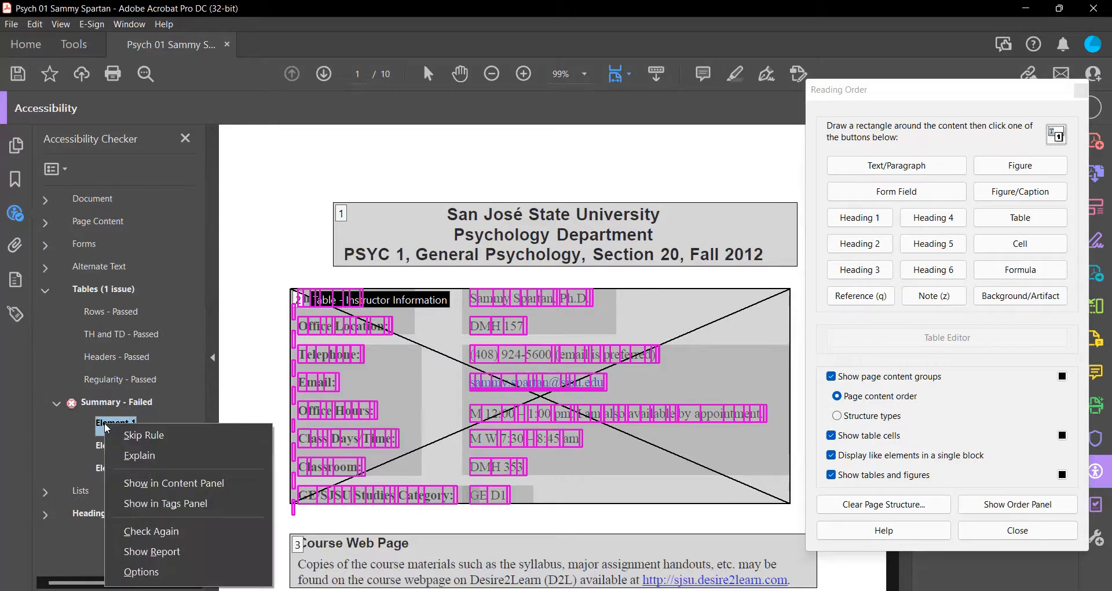
left_click(162, 530)
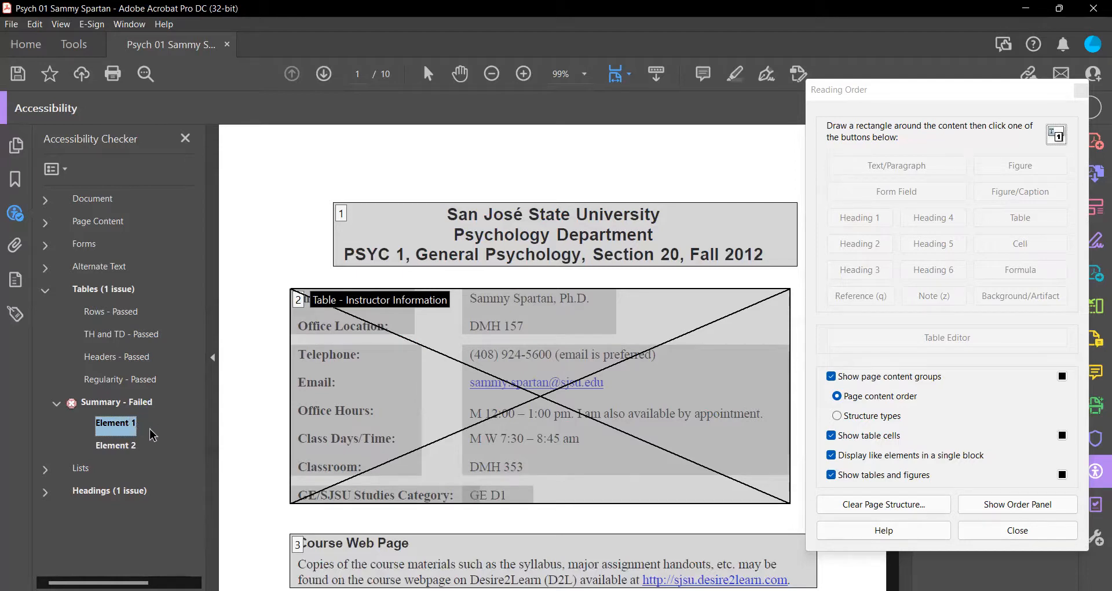
- Add the table summary "Activities" to the flagged table of in-class activities and writing projects on page 5
left_click(128, 447)
left_click(126, 424)
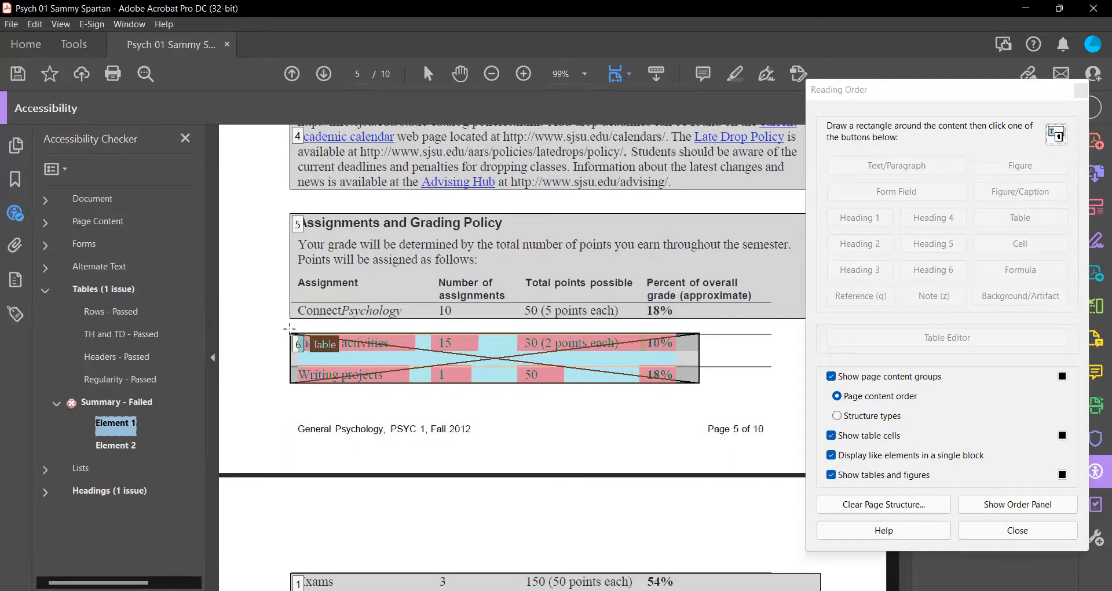
left_click_drag(289, 329, 708, 393)
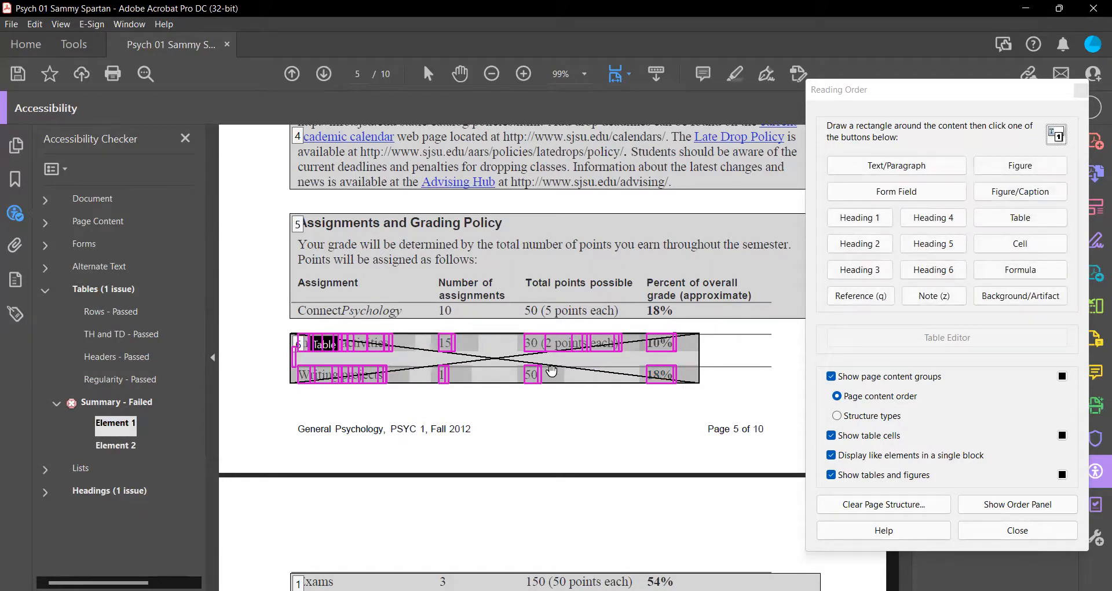
right_click(365, 348)
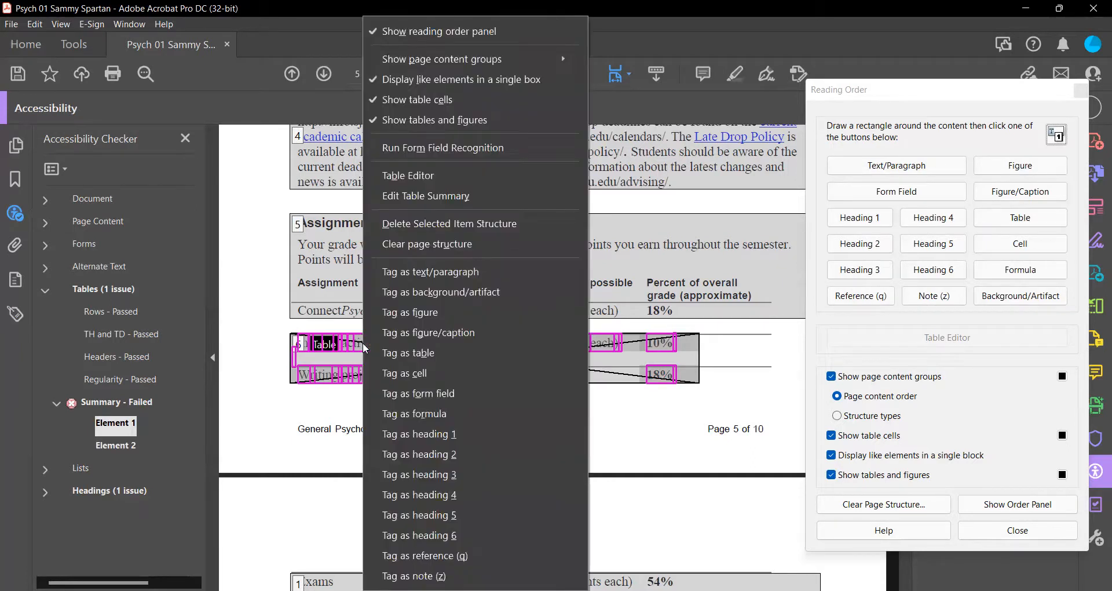
left_click(427, 195)
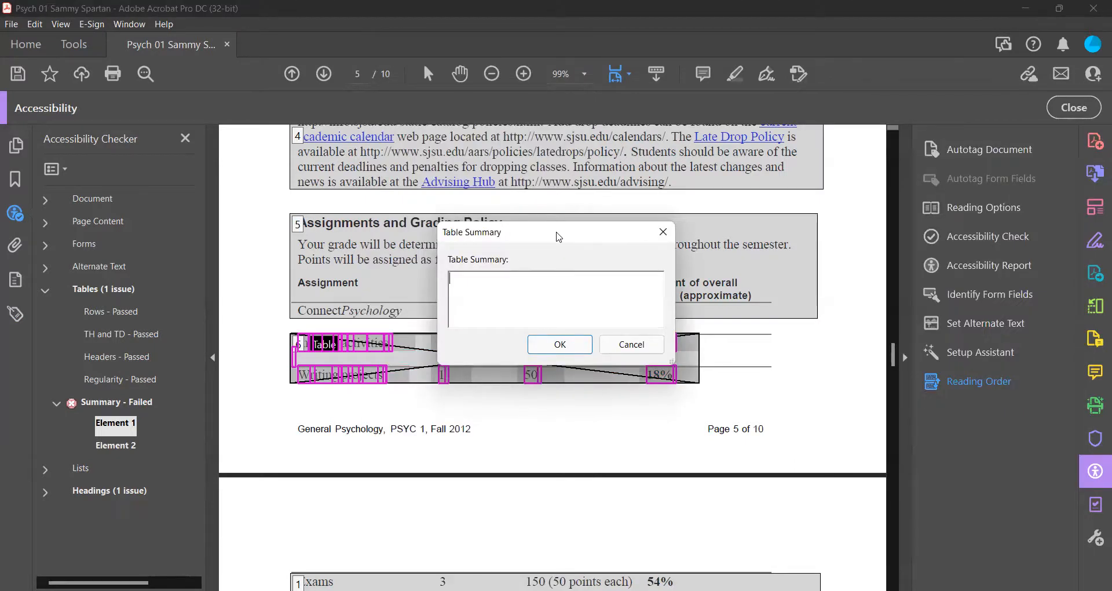
left_click_drag(559, 237, 588, 415)
type("G")
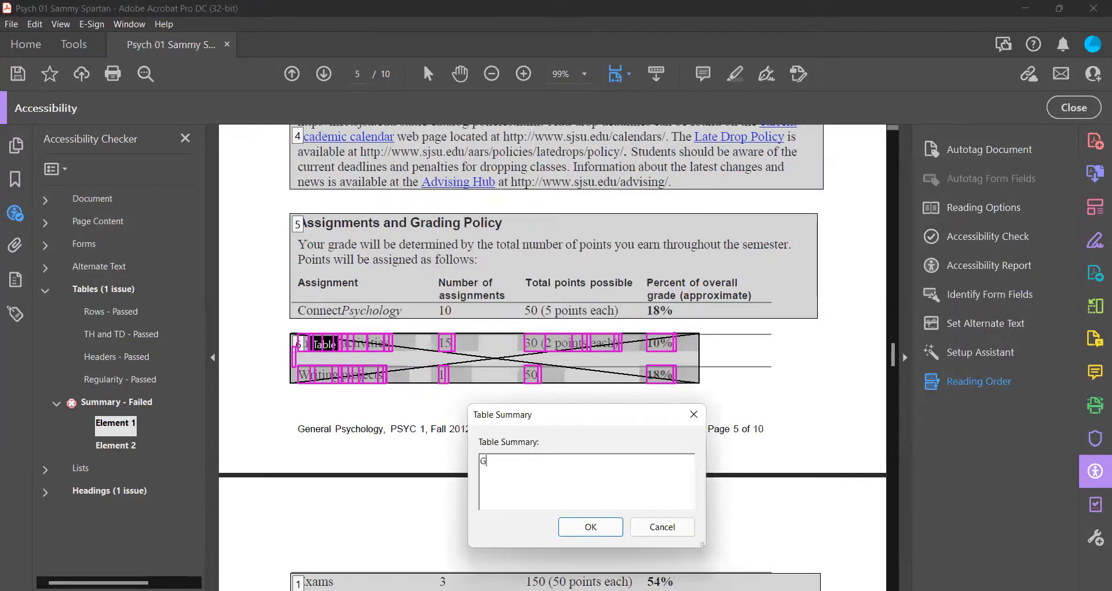
key("BackSpace")
type("Activities")
left_click(591, 527)
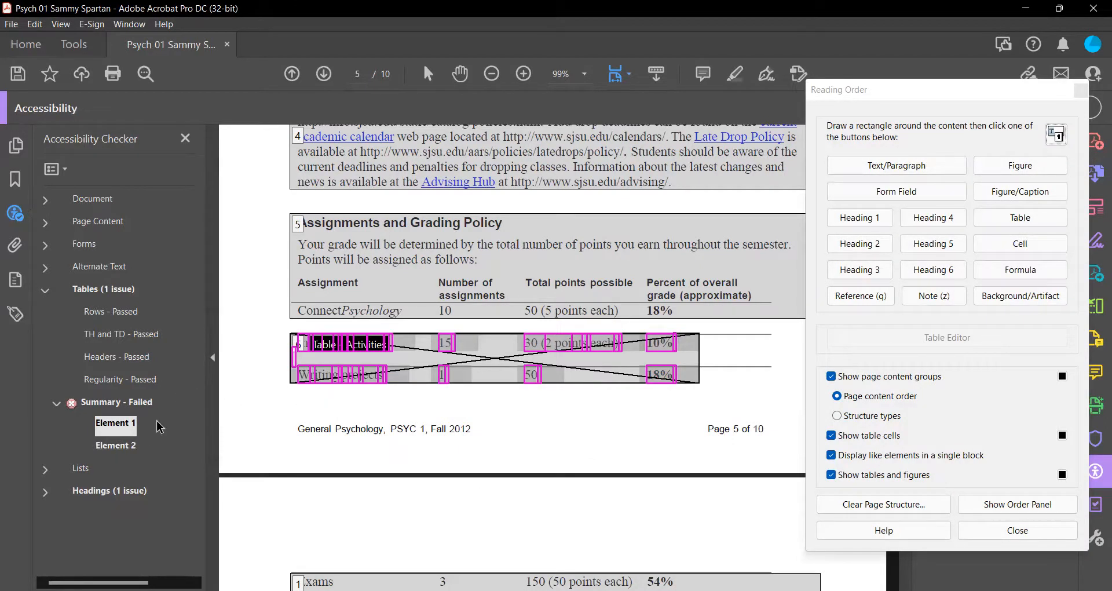
- Add the table summary "Schedule" to the flagged course schedule table on page 10
left_click(114, 448)
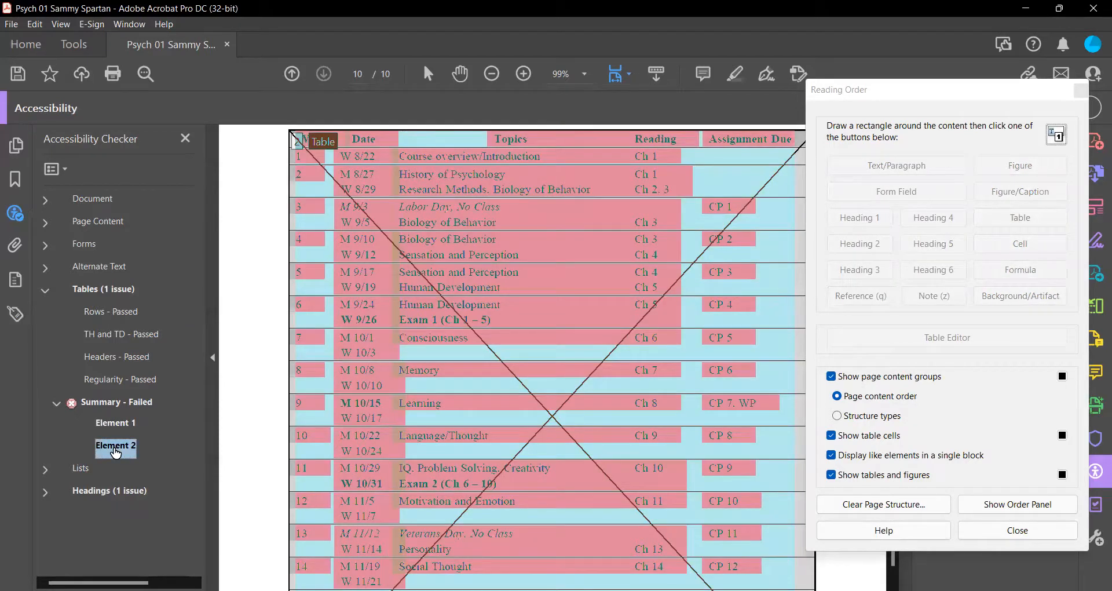
right_click(115, 450)
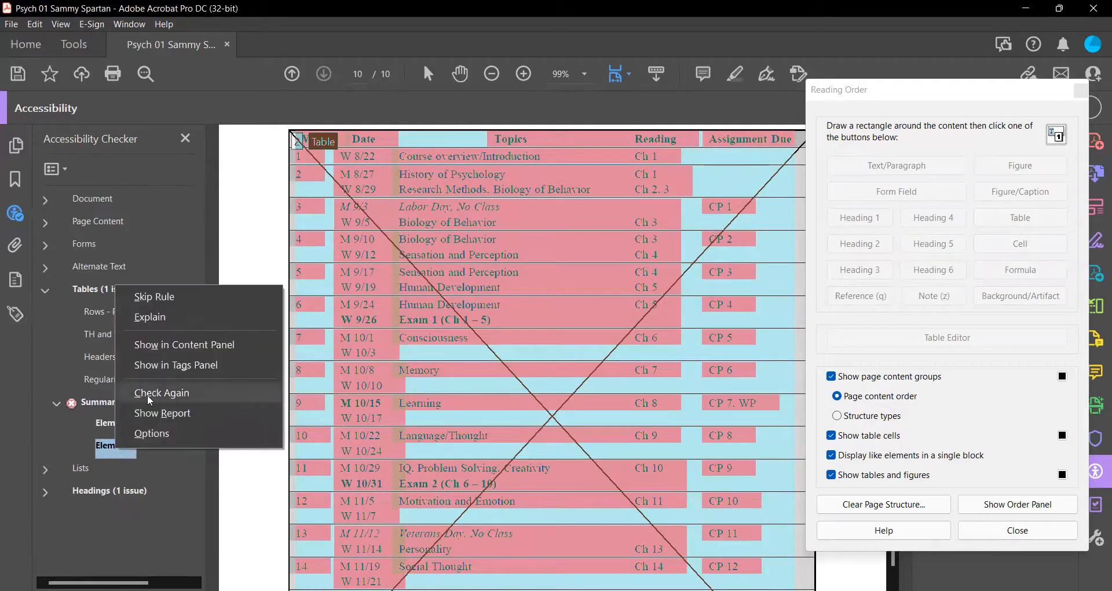
left_click(270, 166)
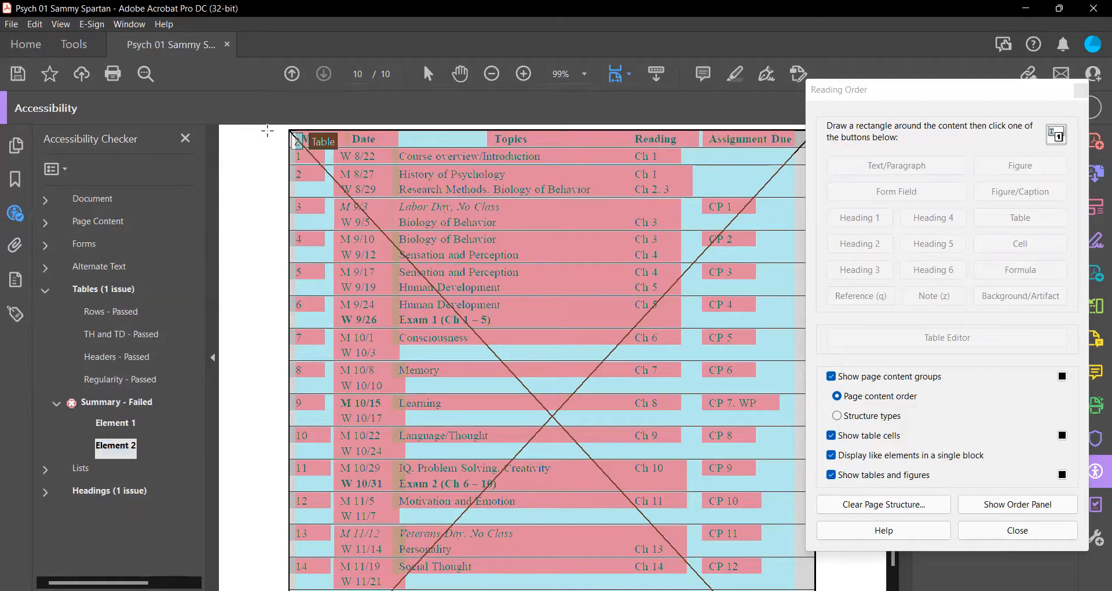
left_click_drag(279, 128, 852, 590)
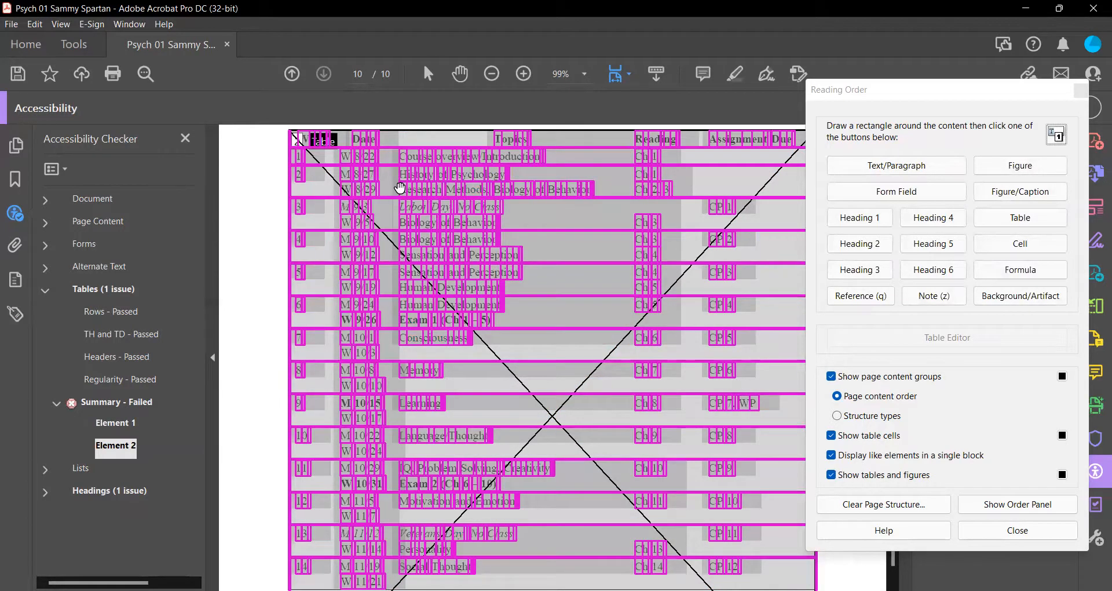
right_click(426, 170)
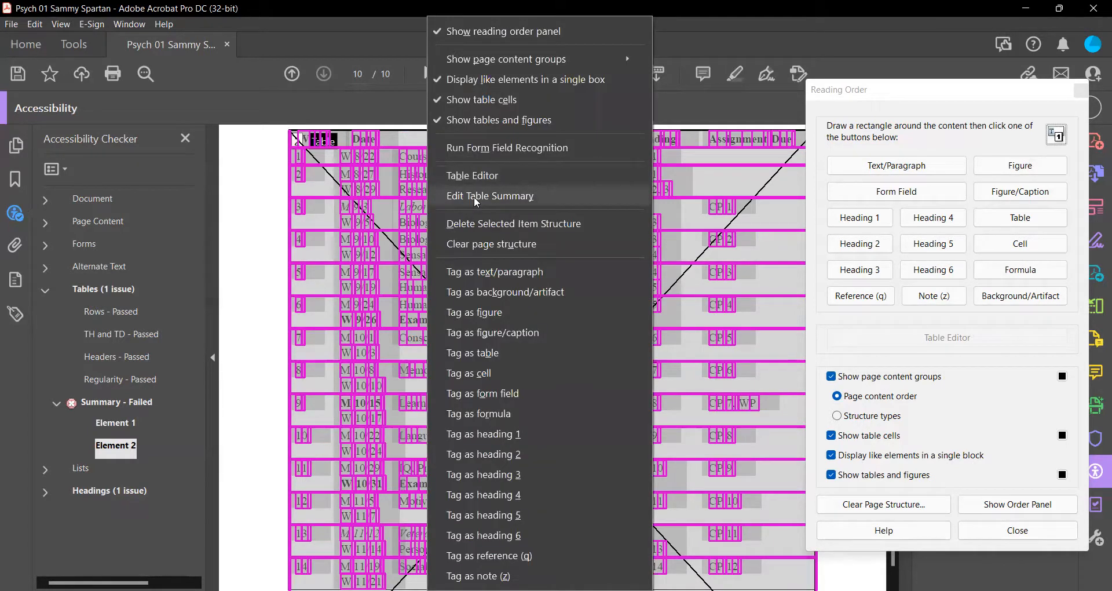
left_click(476, 196)
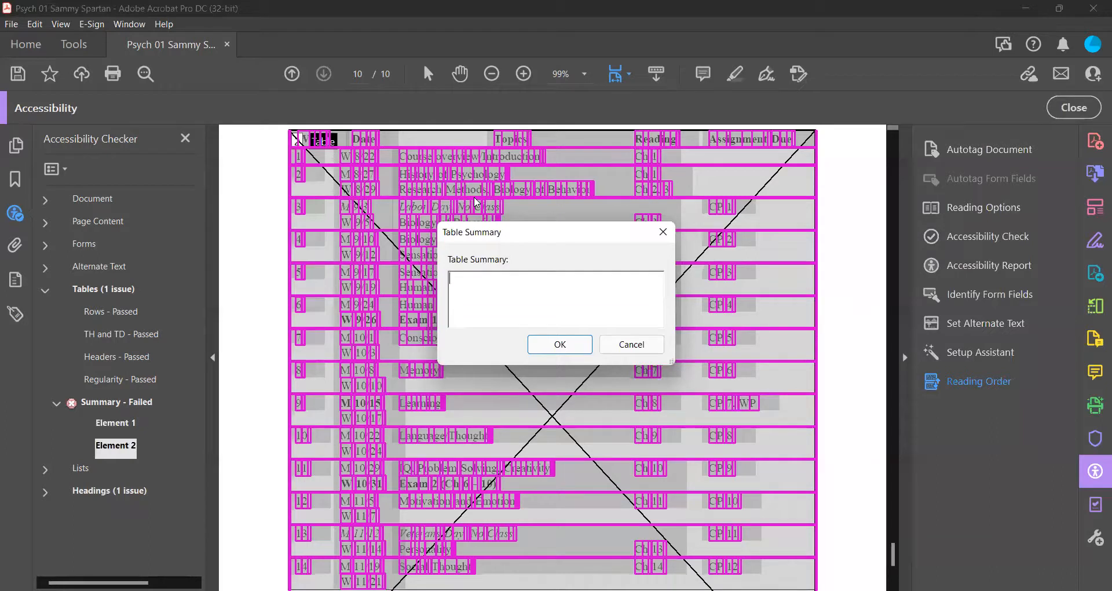
type("Schedule")
left_click(579, 344)
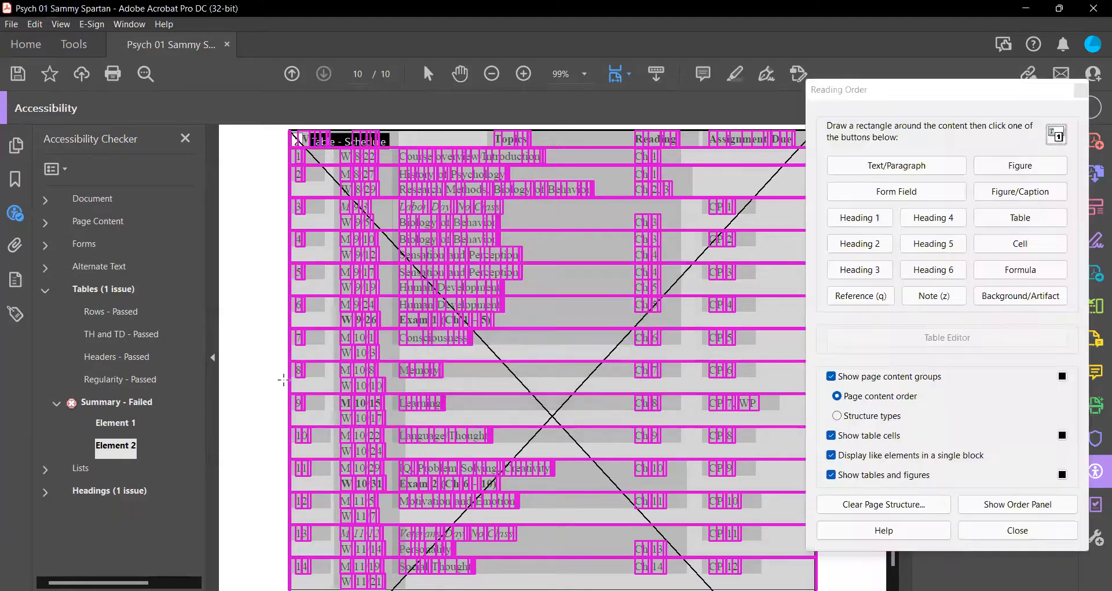
- Run the Summary check again for the remaining flagged tables and close the Reading Order dialog
right_click(123, 428)
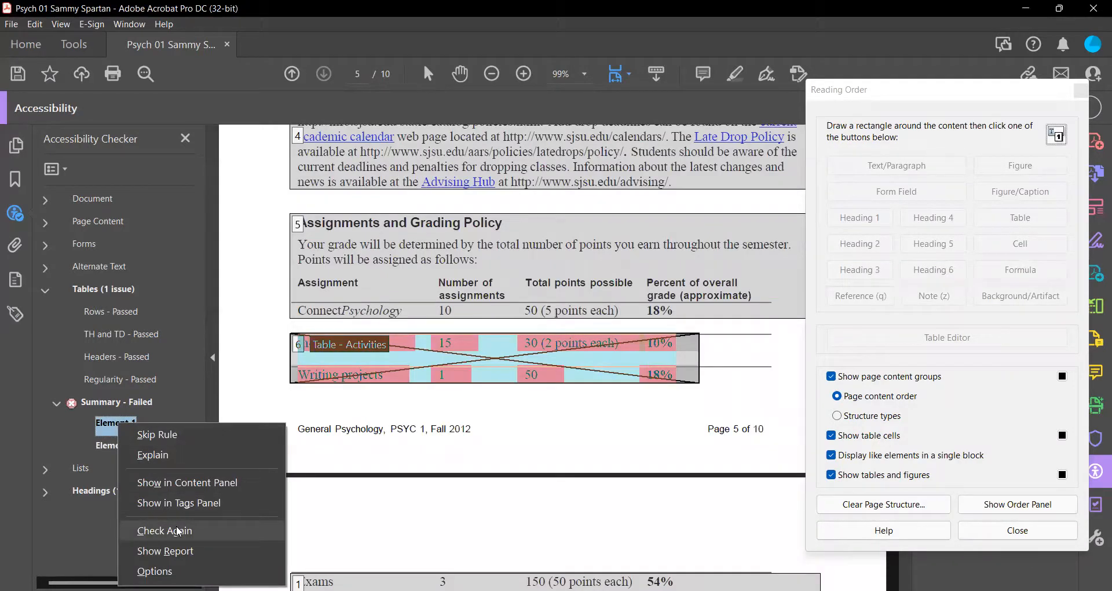
left_click(164, 531)
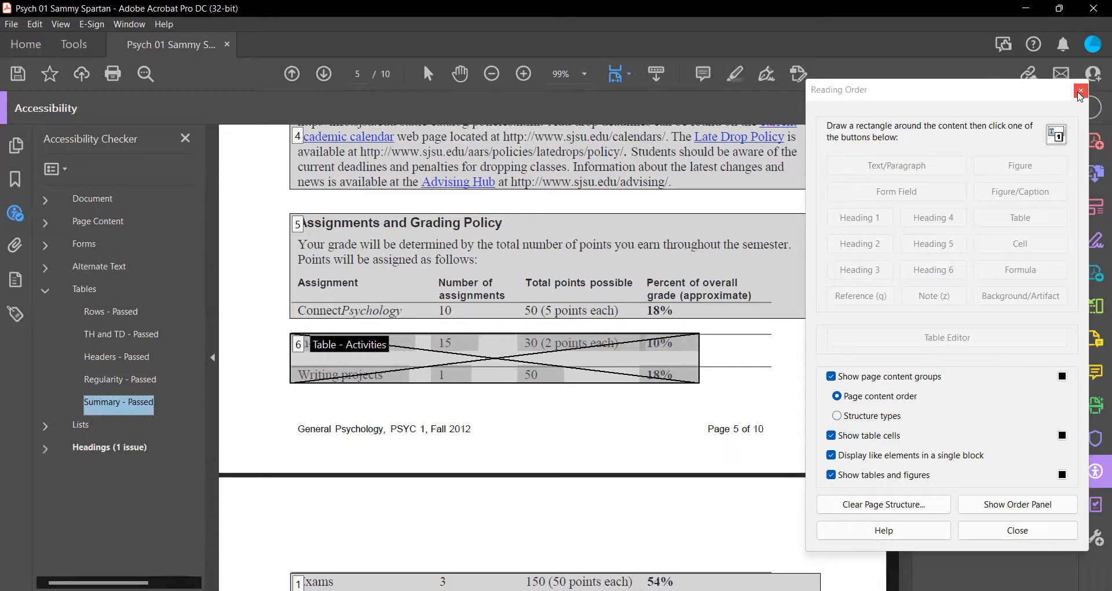
left_click(1080, 96)
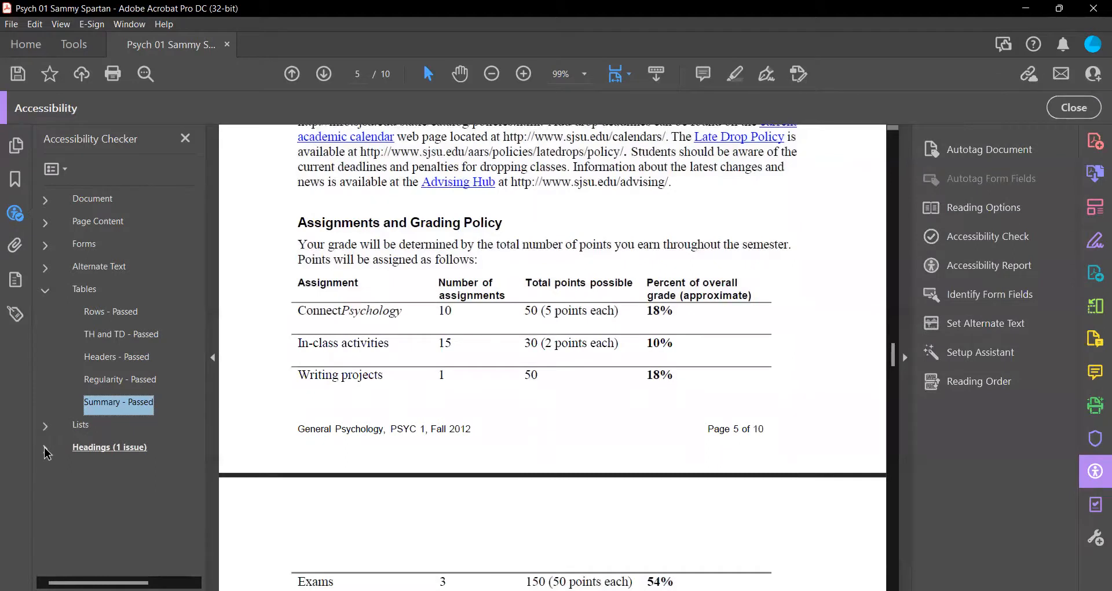
- Expand the failed Appropriate nesting rule under Headings and select its flagged element in the document
left_click(46, 450)
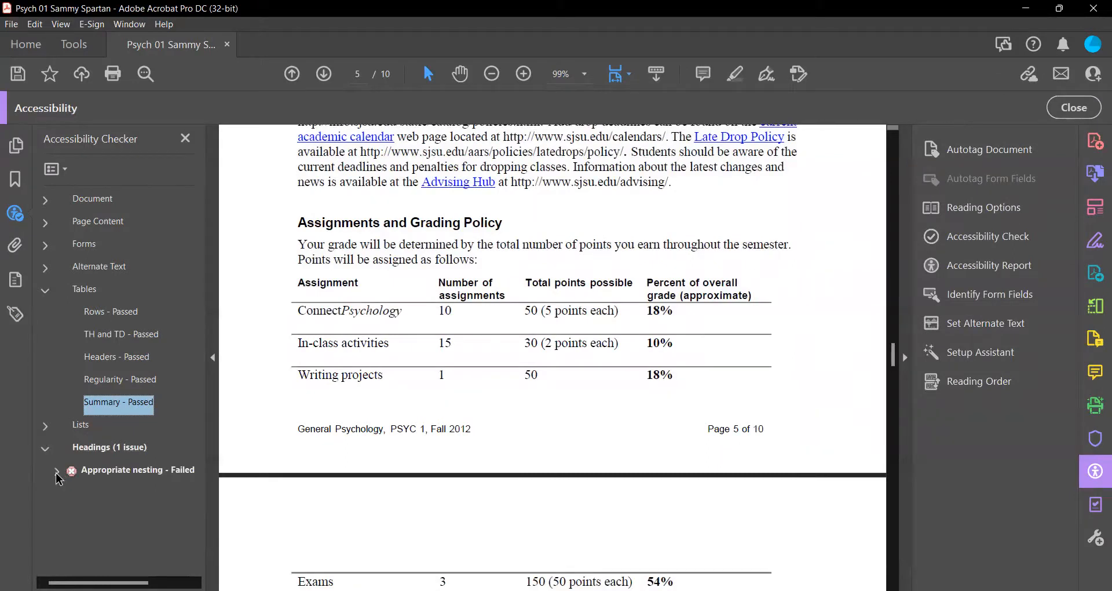
left_click(57, 471)
left_click(56, 471)
left_click(55, 472)
left_click(100, 489)
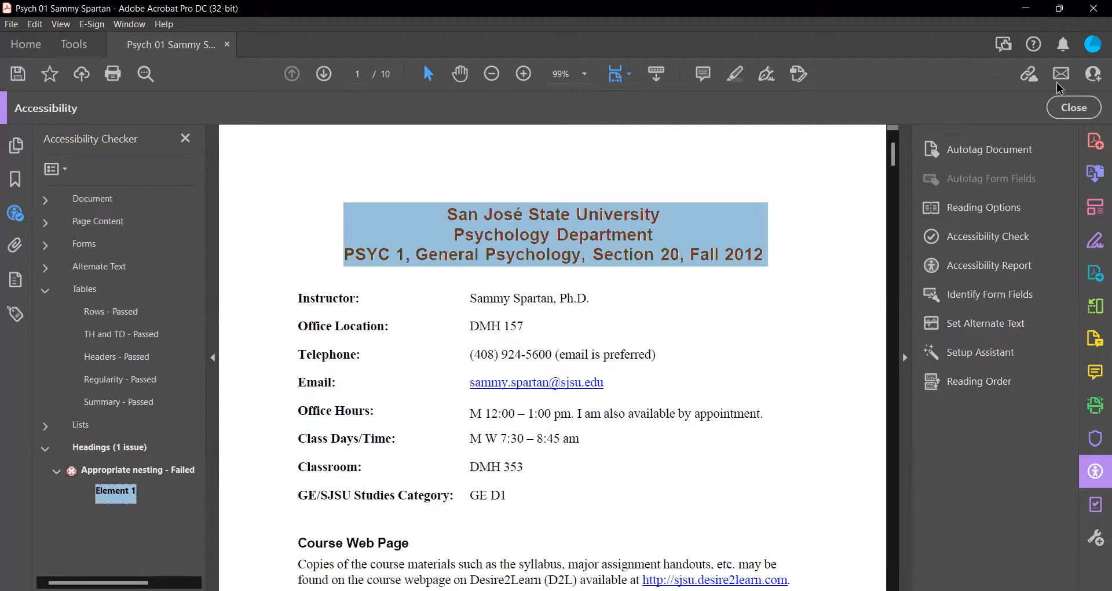
- Show the flagged title heading in the tag tree, with its parent tags in view
right_click(121, 497)
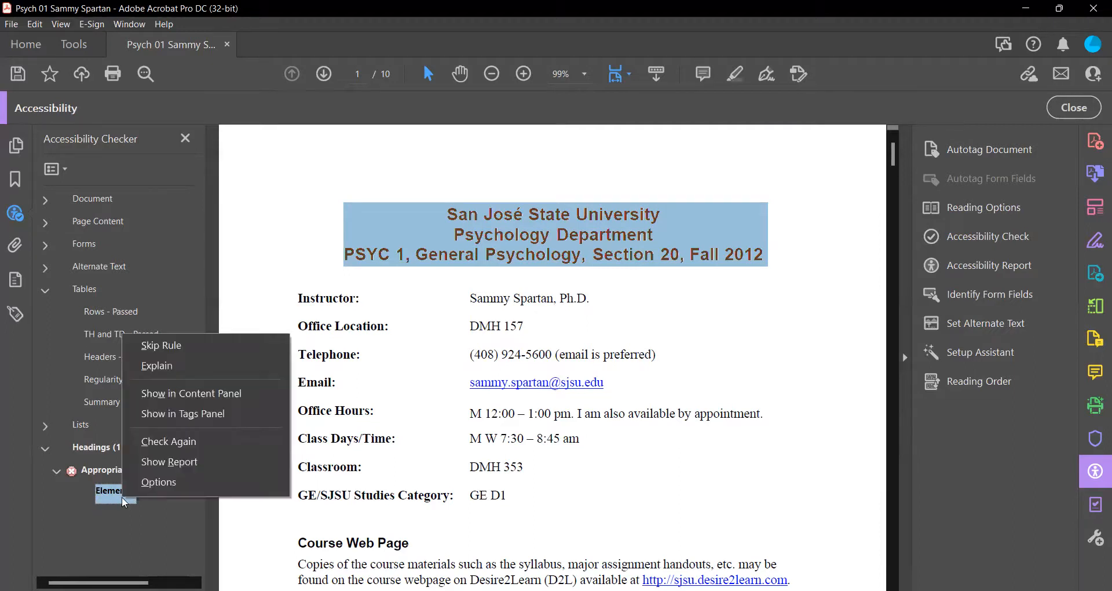
left_click(170, 419)
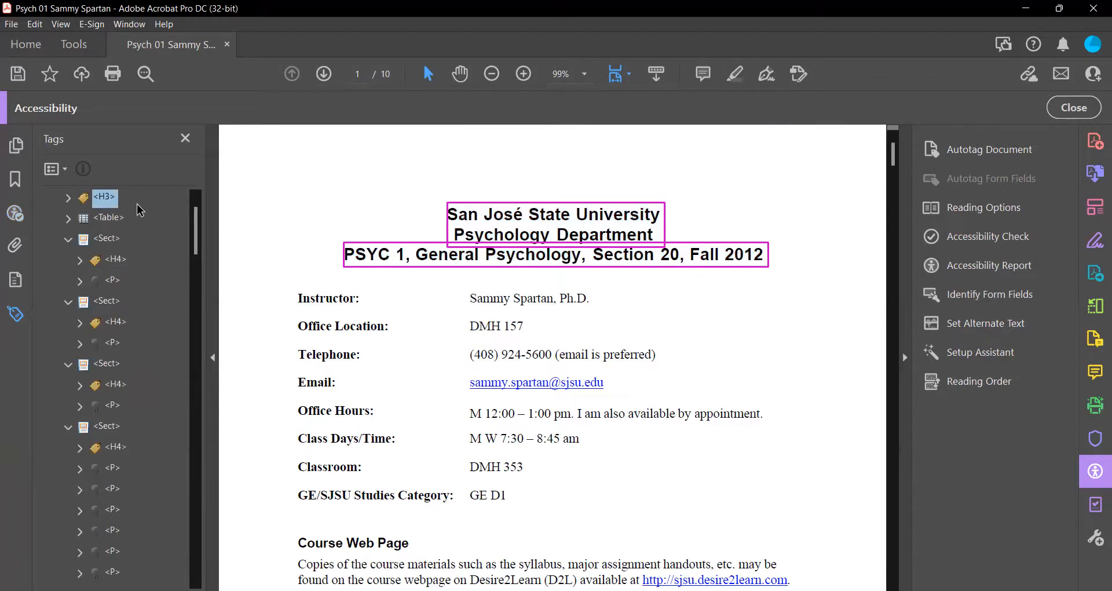
scroll(136, 204, "up", 1)
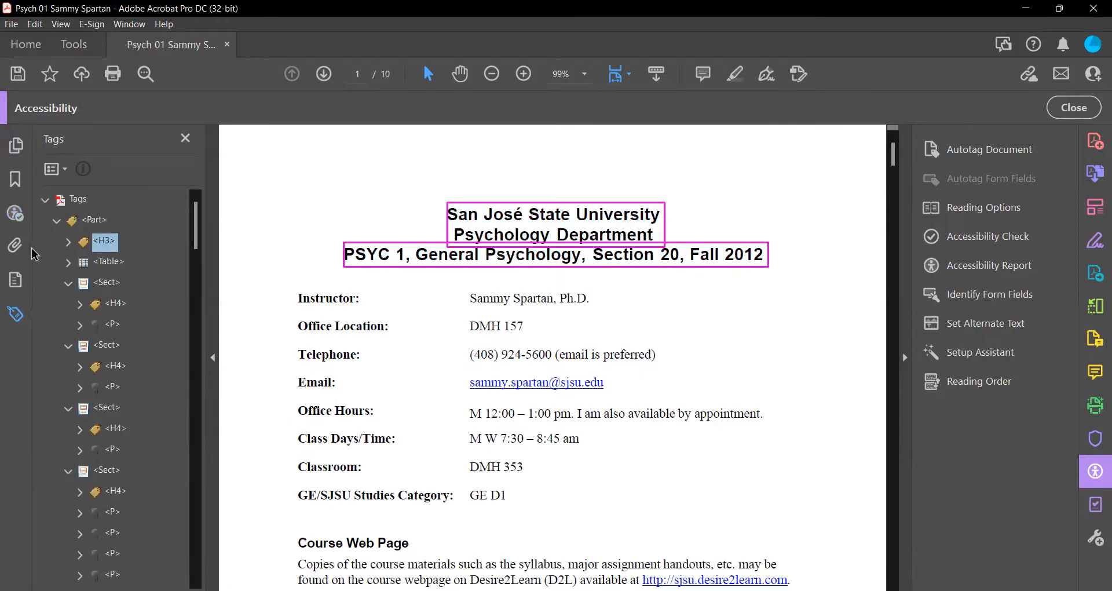
left_click(15, 217)
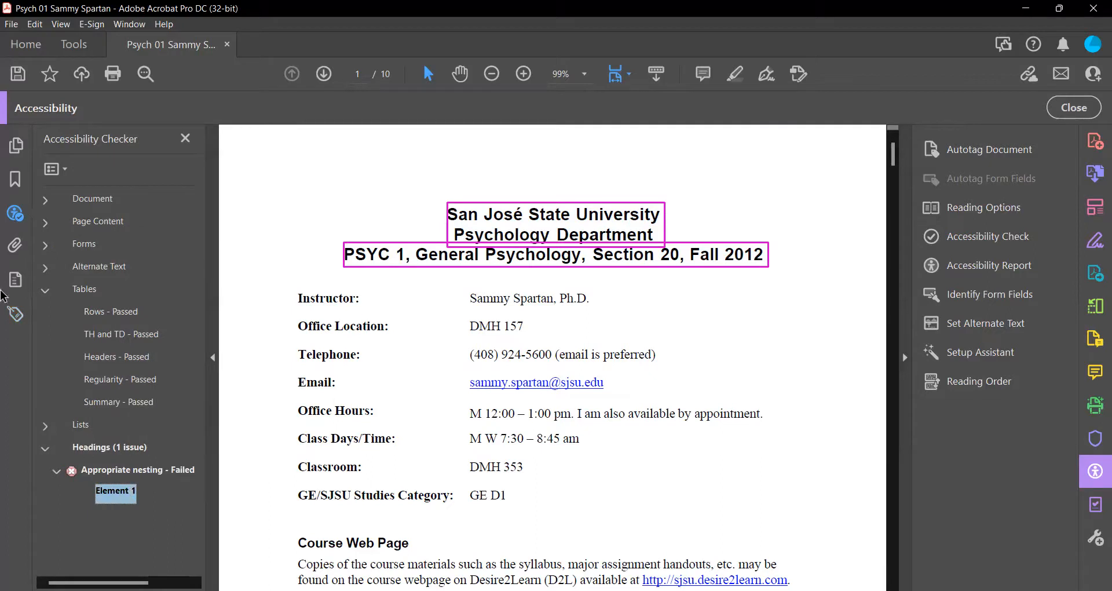
left_click(15, 313)
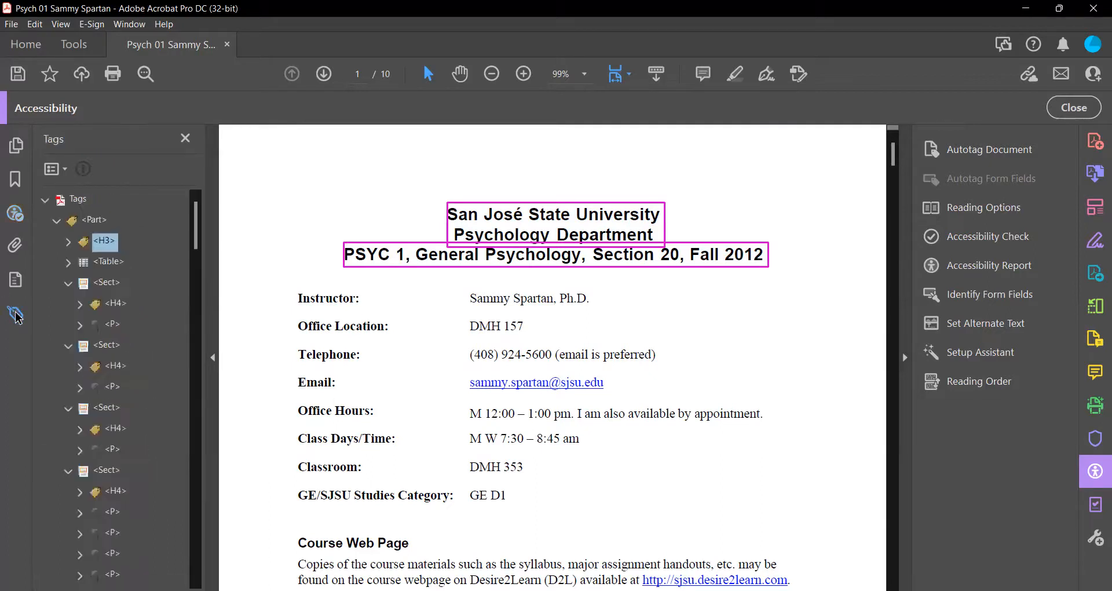
- Change the tag of the course title heading on page 1 to H1
left_click(113, 247)
left_click(134, 234)
left_click(111, 246)
double_click(111, 245)
left_click(112, 244)
key("BackSpace")
type("1")
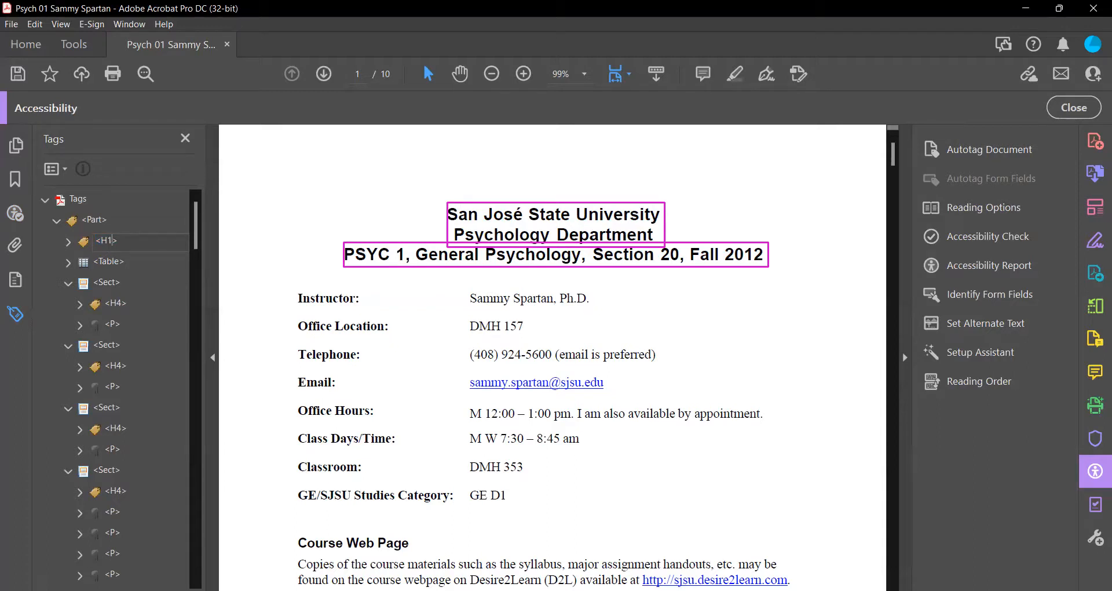
key("Return")
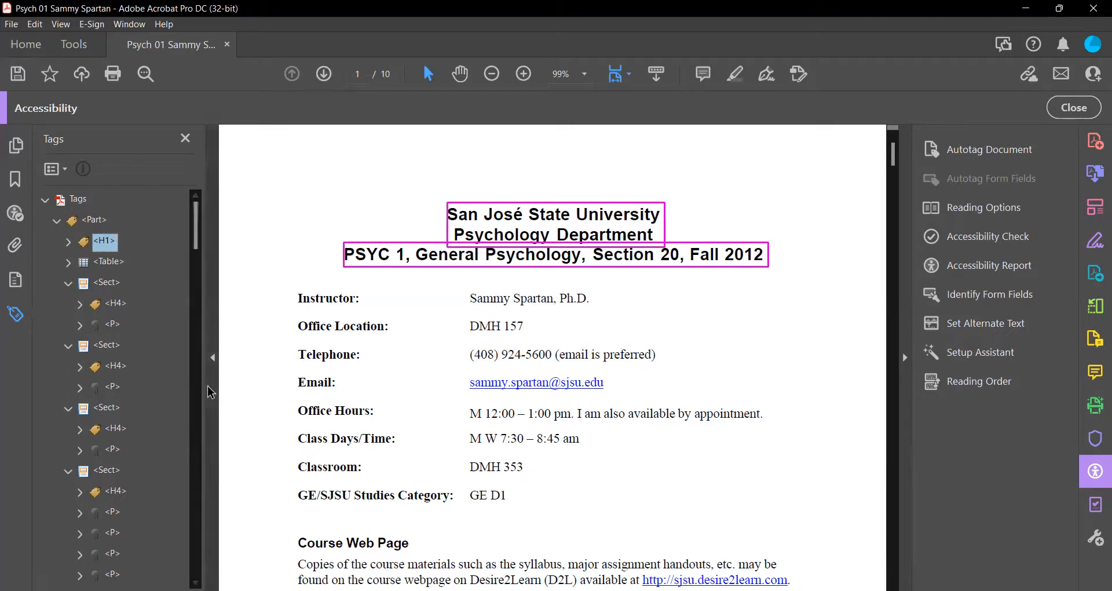
- Set the tag type of the Course Web Page heading to Heading Level 2 in its object properties
right_click(122, 305)
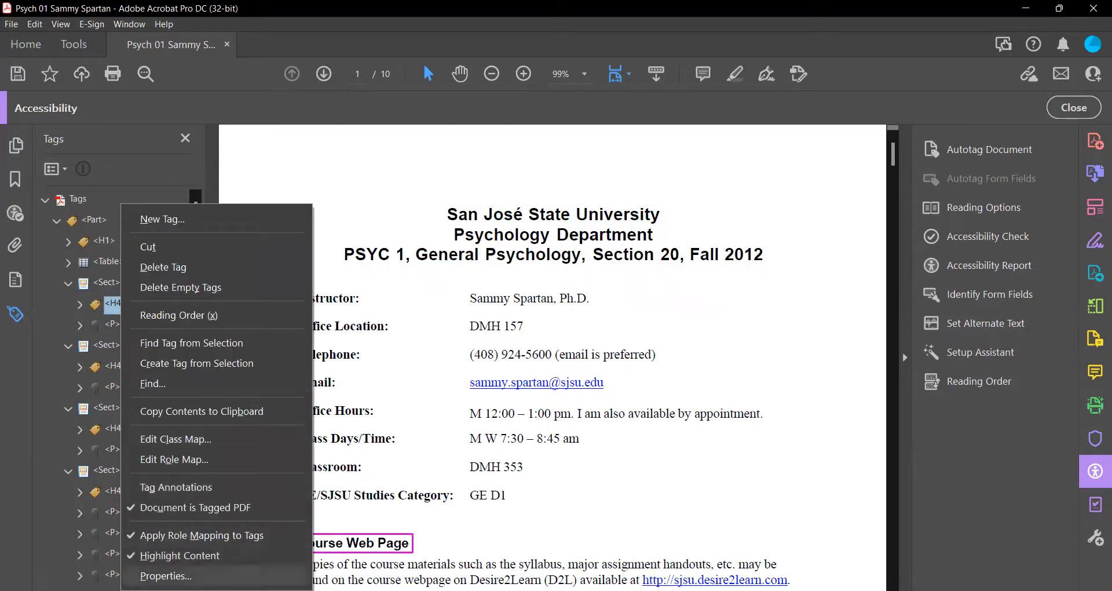
left_click(166, 575)
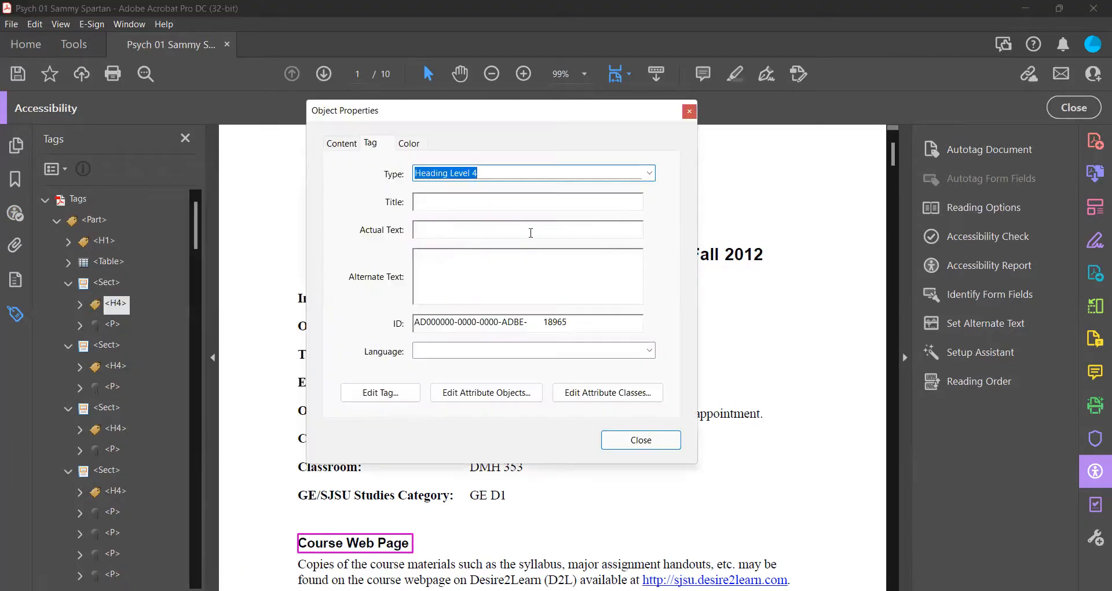
left_click(649, 173)
scroll(565, 258, "up", 2)
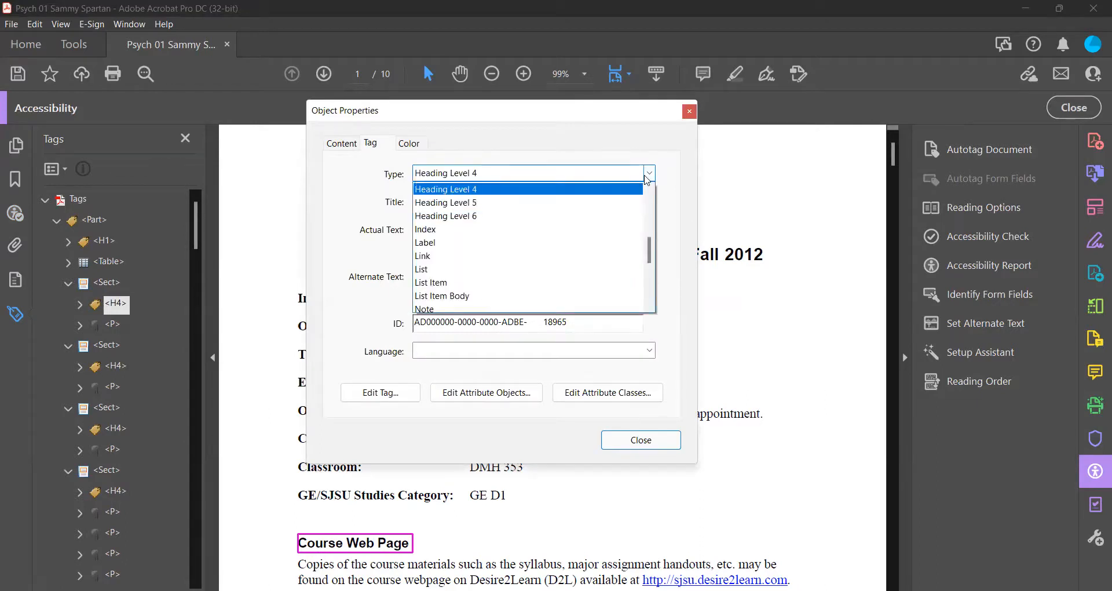
scroll(565, 259, "up", 3)
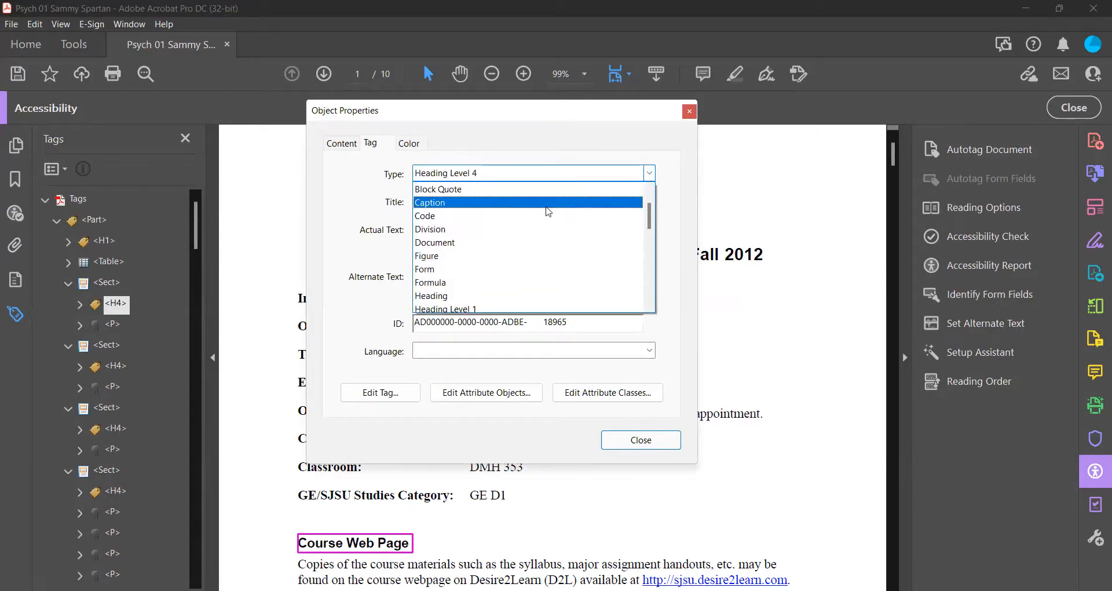
scroll(544, 211, "down", 1)
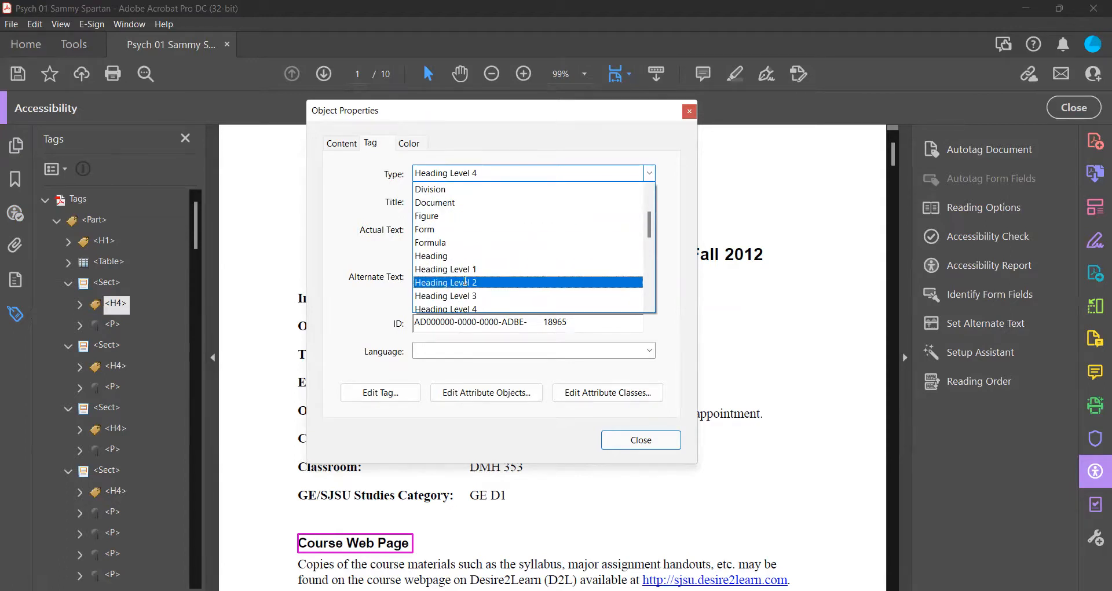
left_click(465, 283)
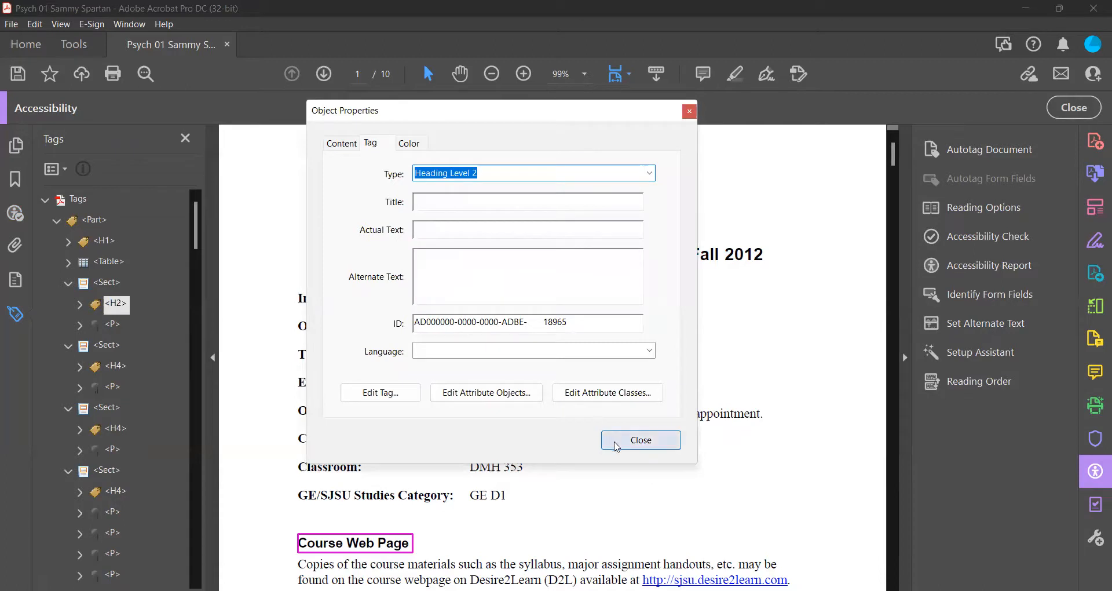
left_click(641, 439)
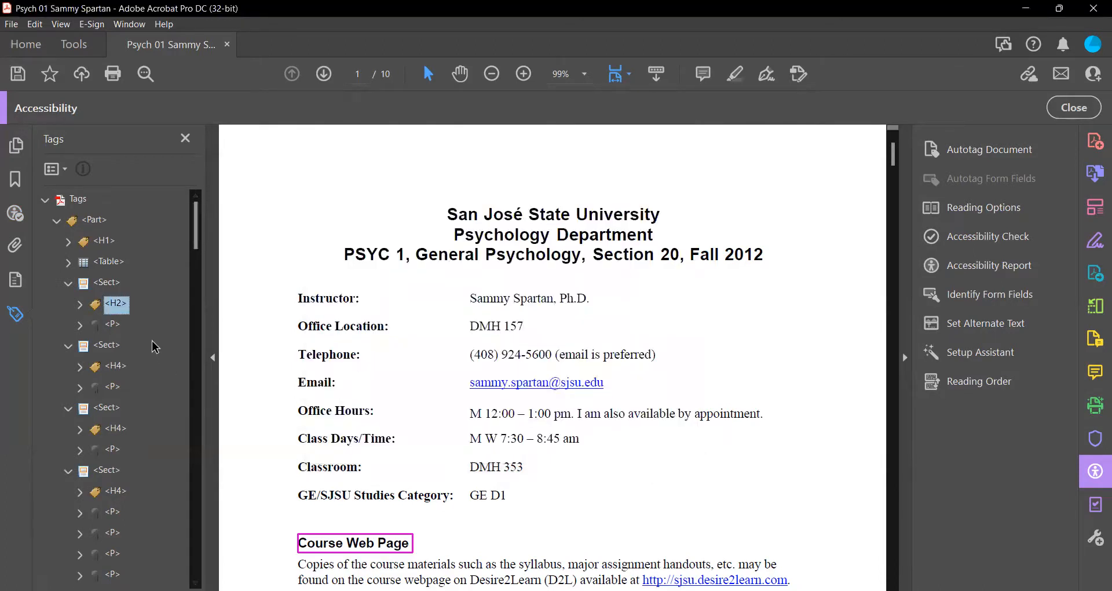
- Change the tag of the Course Description heading to H3
left_click(121, 370)
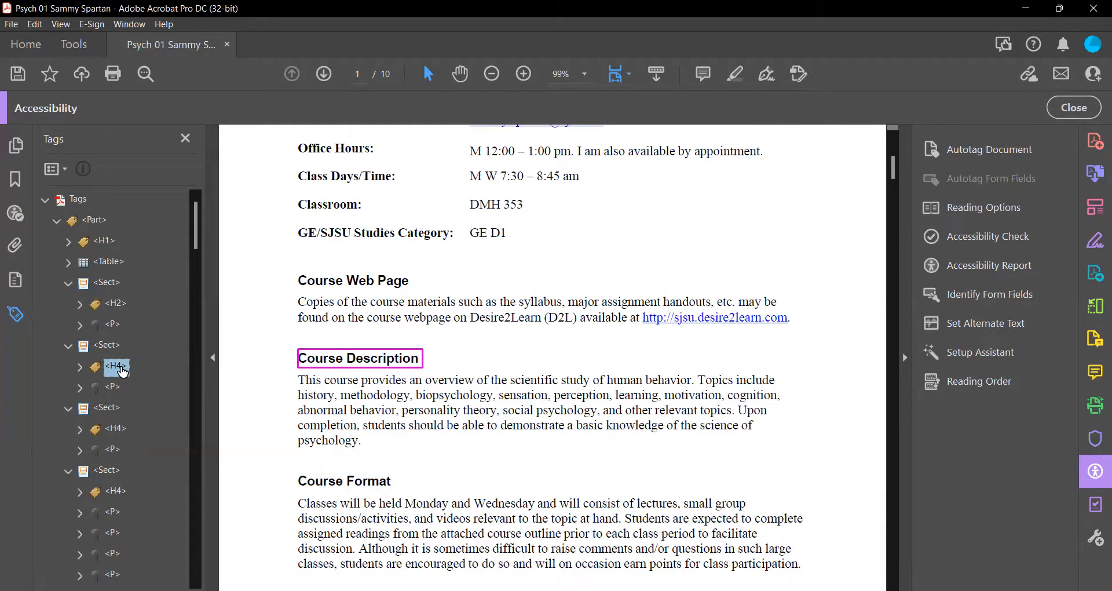
left_click(121, 372)
key("BackSpace")
type("3")
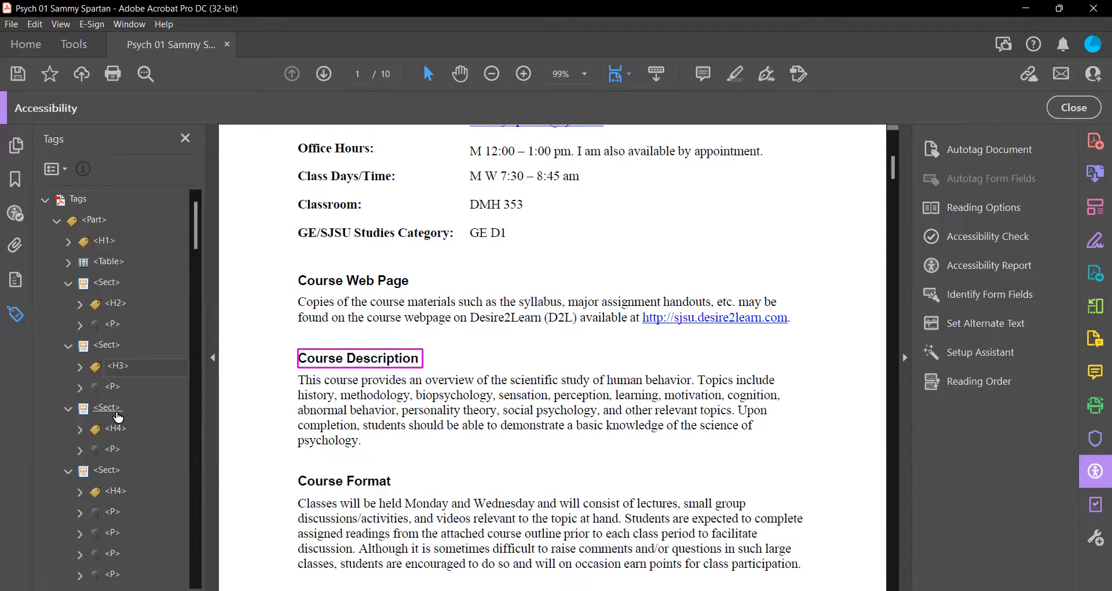
- Change the tag of the Learning Outcomes heading on page 2 to H3
scroll(118, 433, "down", 2)
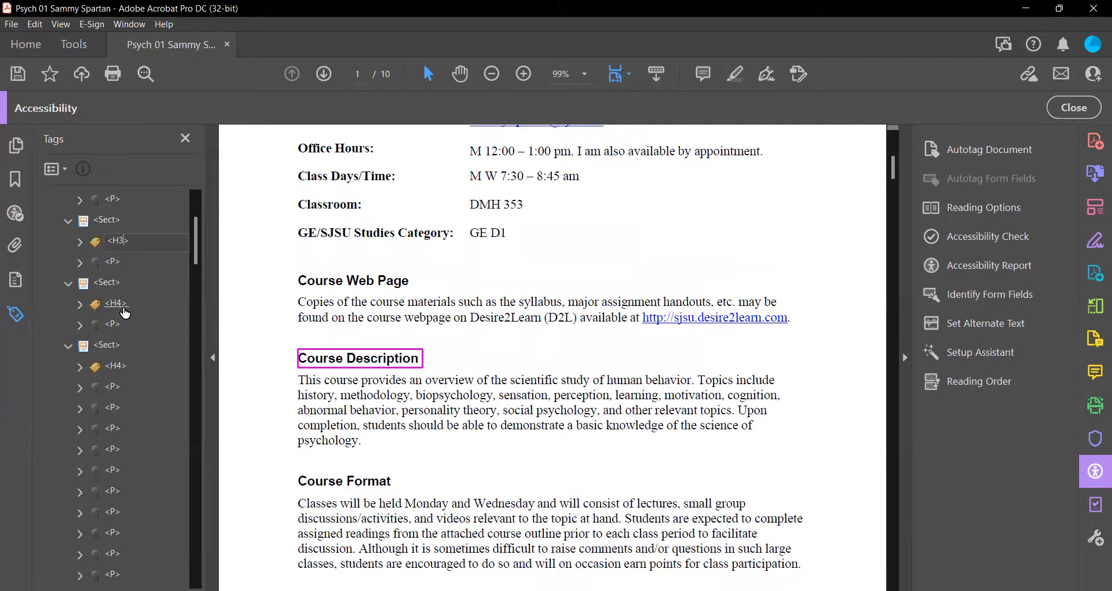
left_click(124, 367)
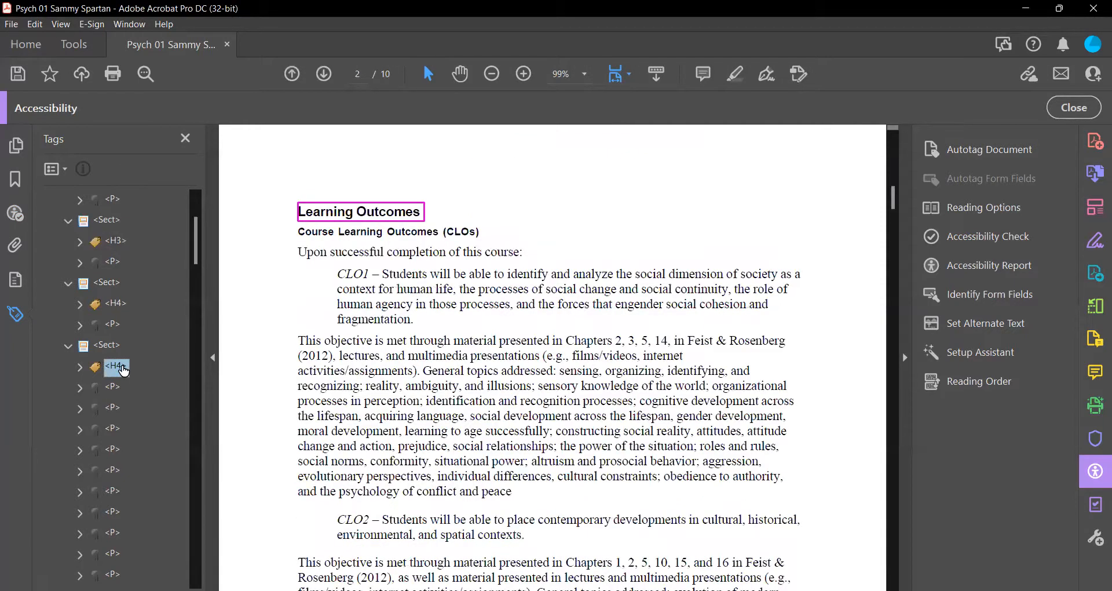
left_click(123, 369)
key("BackSpace")
type("3")
key("BackSpace")
type("2")
key("BackSpace")
type("3")
scroll(167, 314, "up", 2)
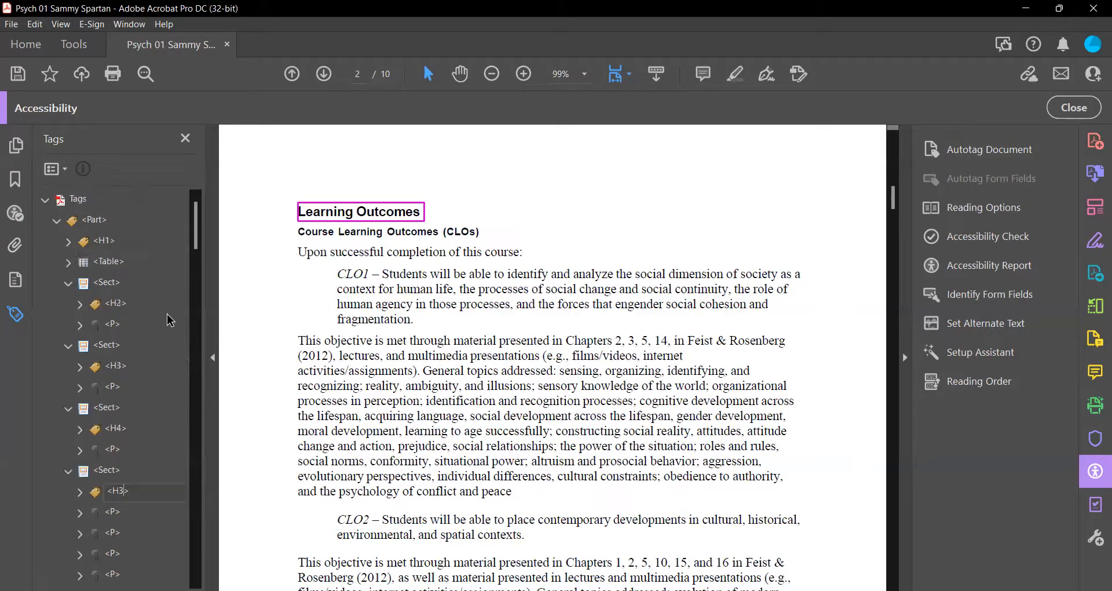
key("Return")
- Compare the heading levels of the surrounding sections and change the Learning Outcomes heading tag to H5
scroll(162, 307, "down", 6)
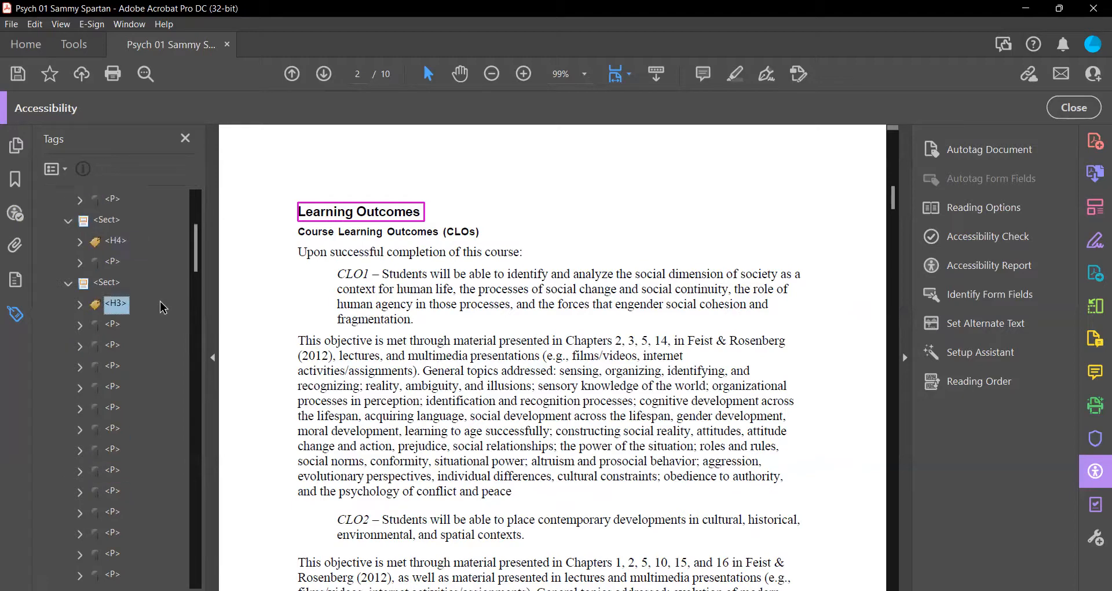
scroll(163, 307, "up", 6)
scroll(138, 322, "down", 4)
scroll(138, 344, "up", 3)
left_click(122, 308)
left_click(124, 301)
left_click(123, 302)
scroll(122, 302, "down", 5)
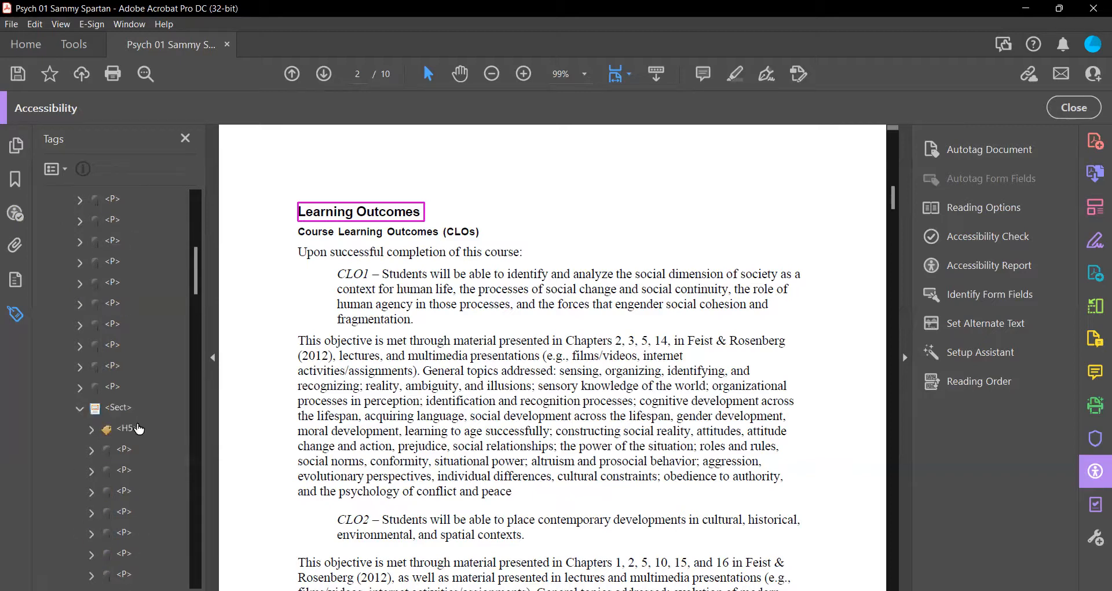
scroll(155, 263, "up", 5)
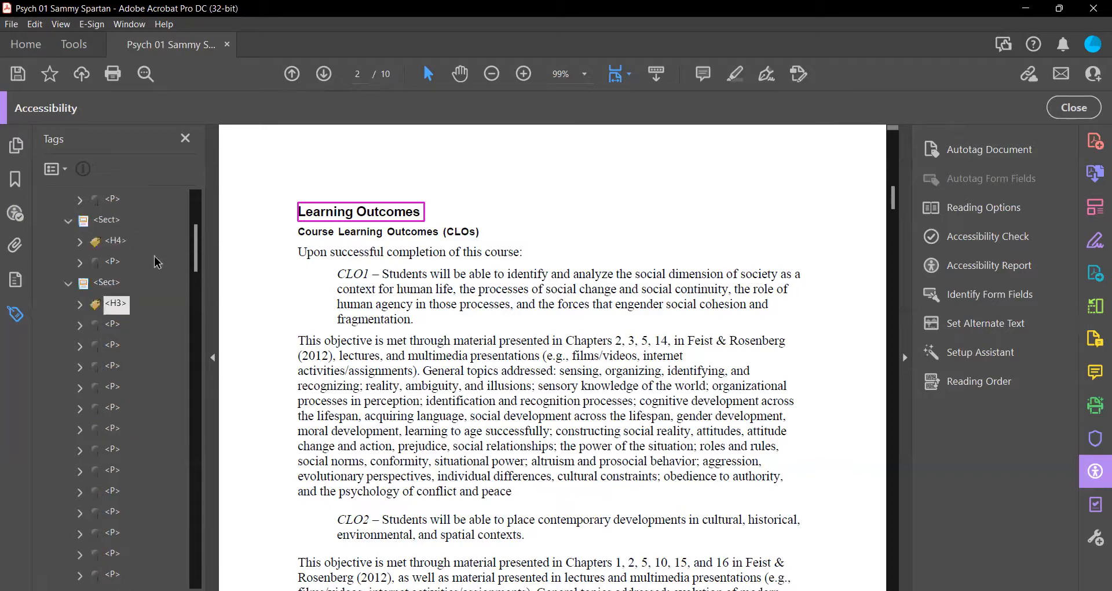
double_click(123, 308)
left_click(124, 305)
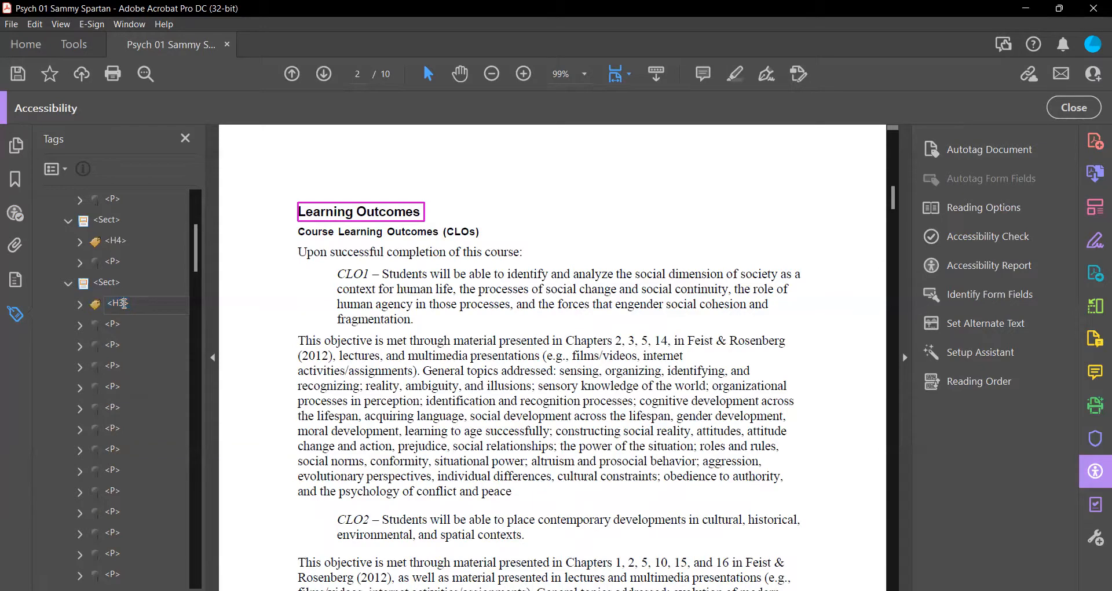
key("BackSpace")
type("5")
key("Return")
- Run the Appropriate nesting check for headings again in the Accessibility Checker
left_click(25, 209)
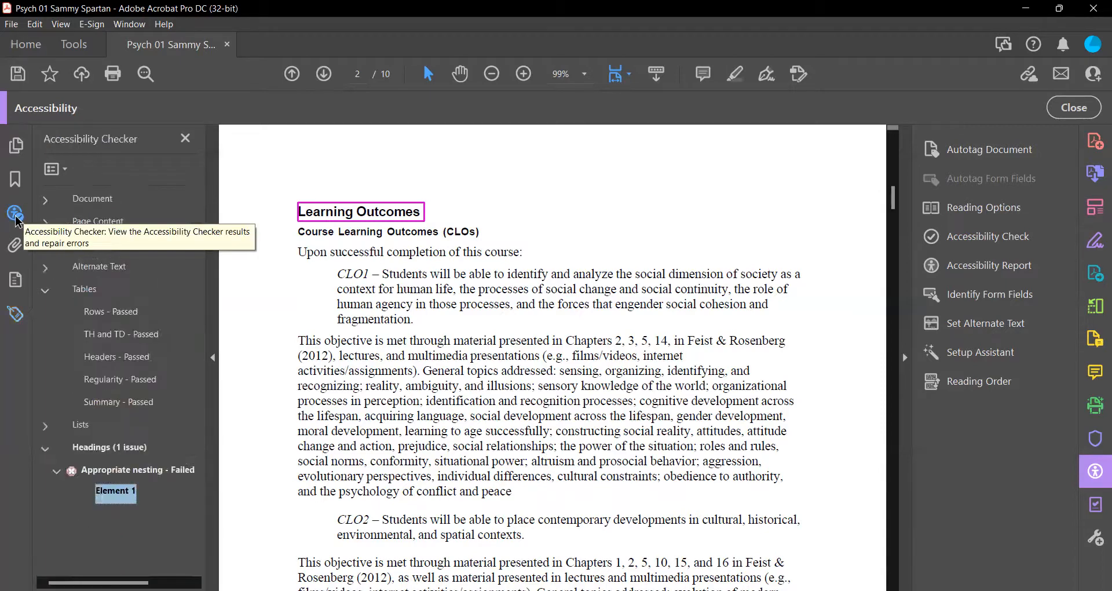
right_click(144, 473)
left_click(181, 531)
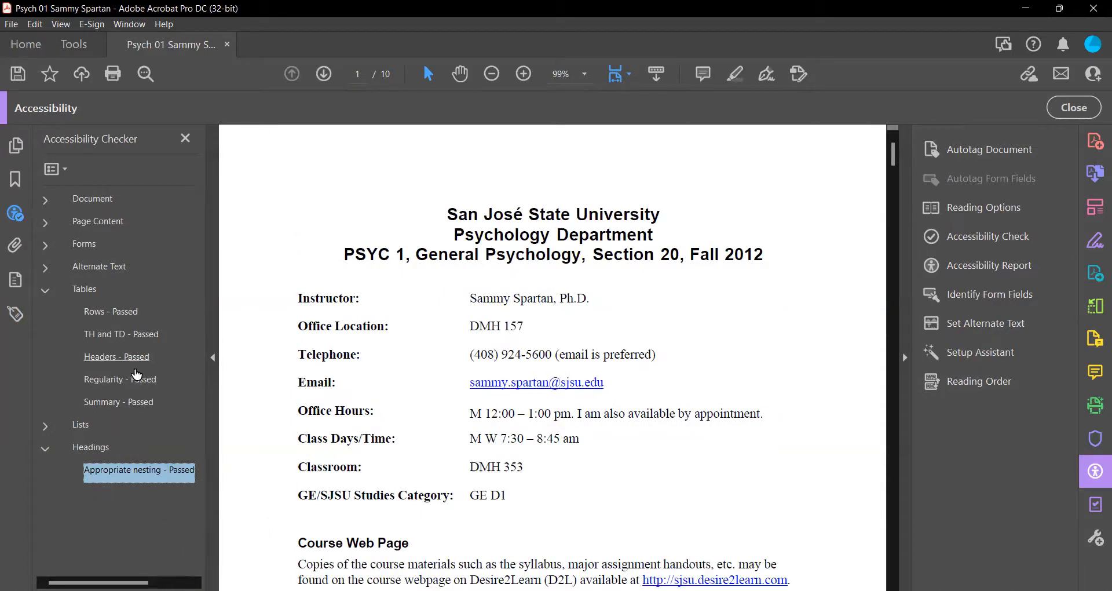
- Review the heading tags of the following sections and change the Learning Outcomes heading tag to H4
left_click(15, 313)
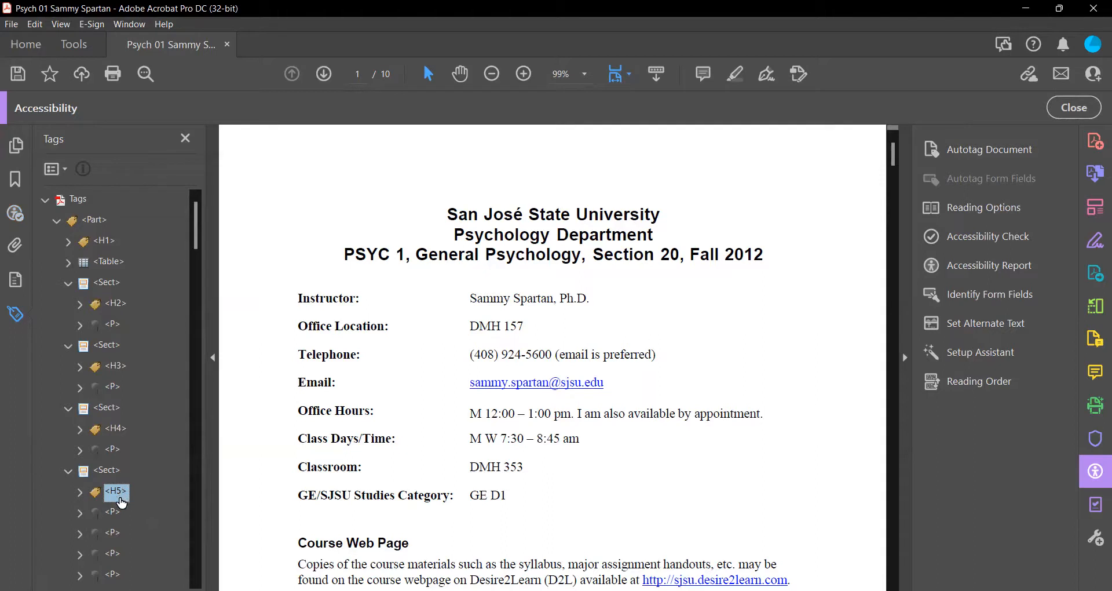
scroll(121, 502, "down", 5)
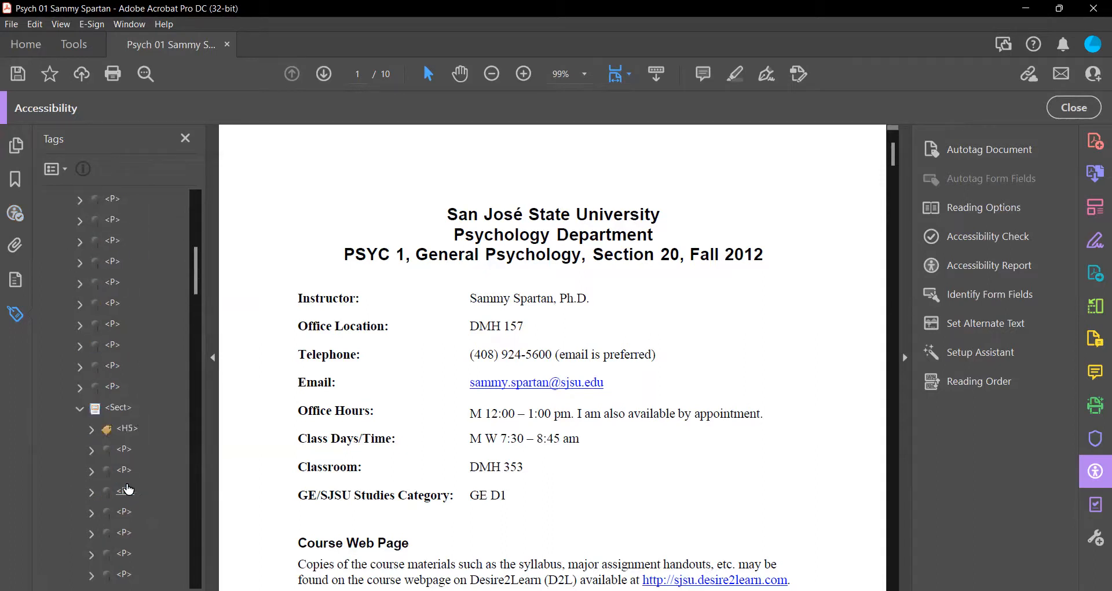
scroll(129, 488, "down", 3)
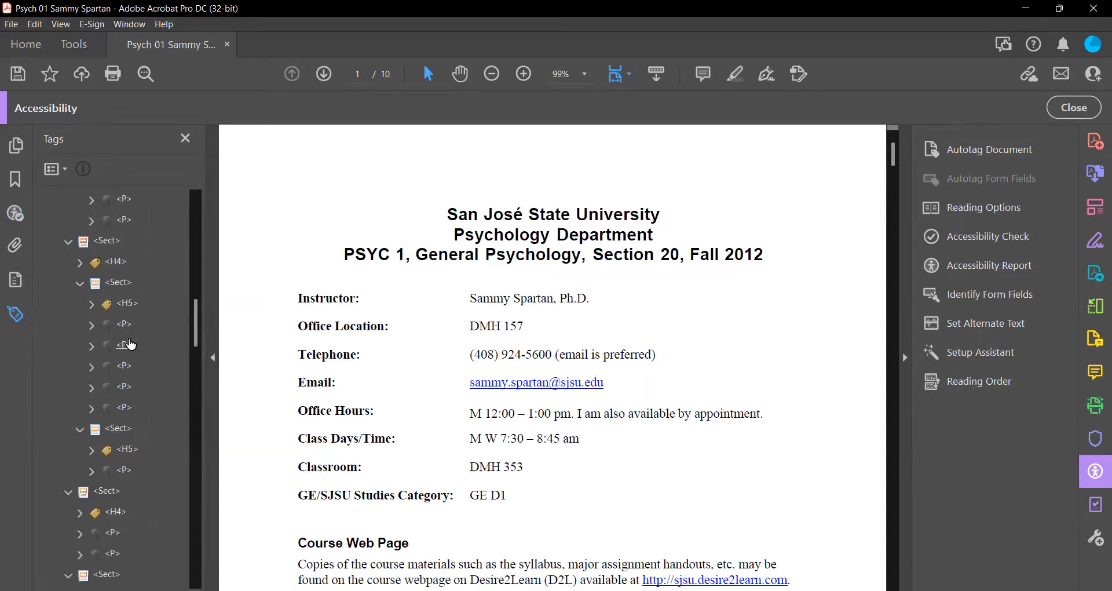
scroll(132, 335, "up", 4)
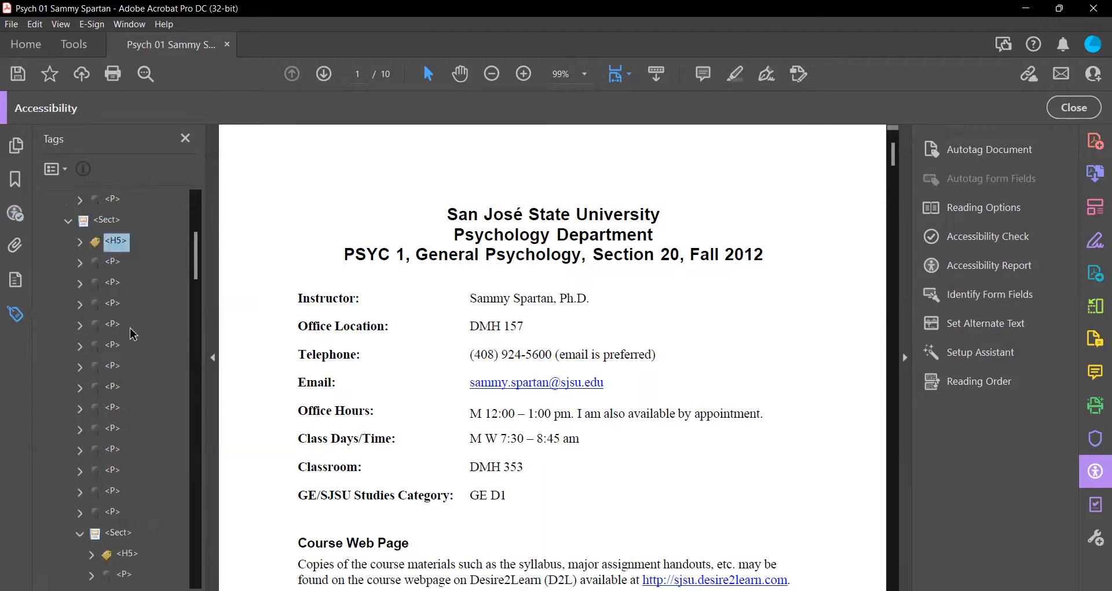
scroll(130, 328, "up", 4)
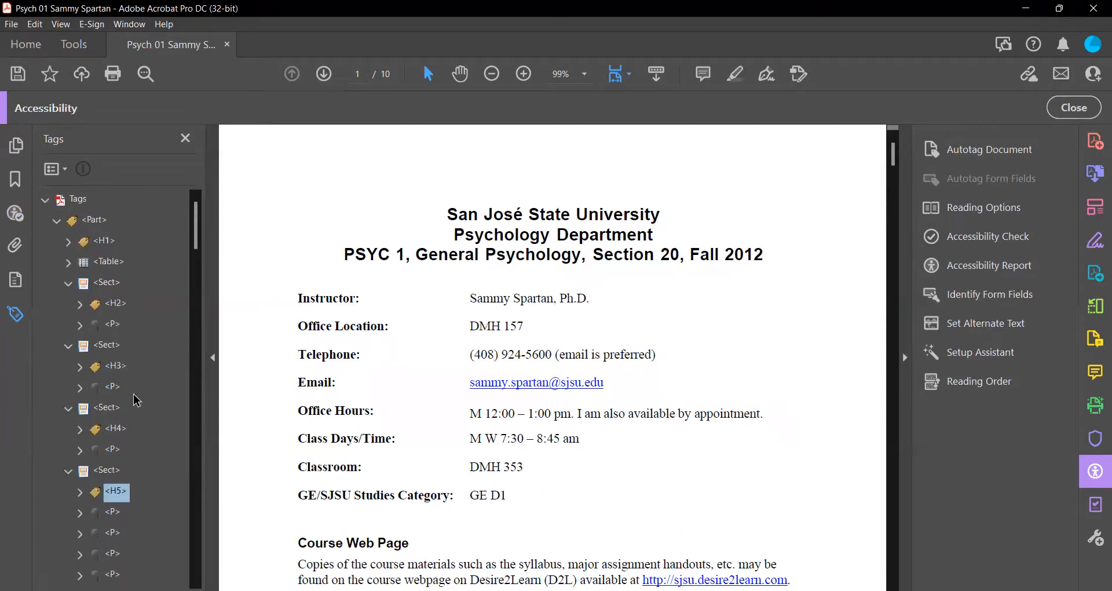
scroll(133, 394, "down", 1)
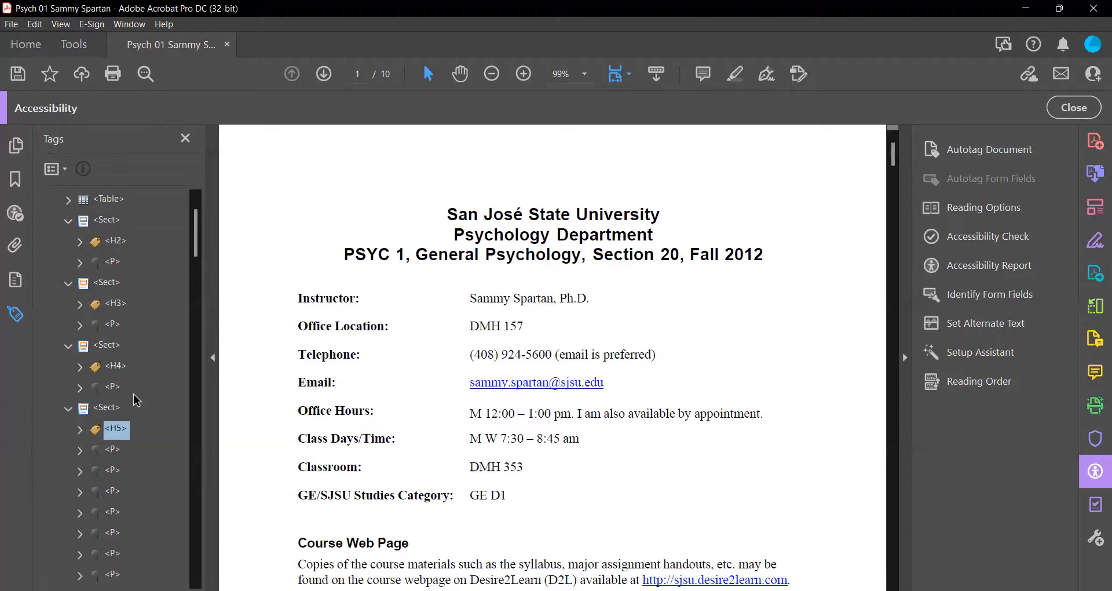
scroll(133, 394, "down", 2)
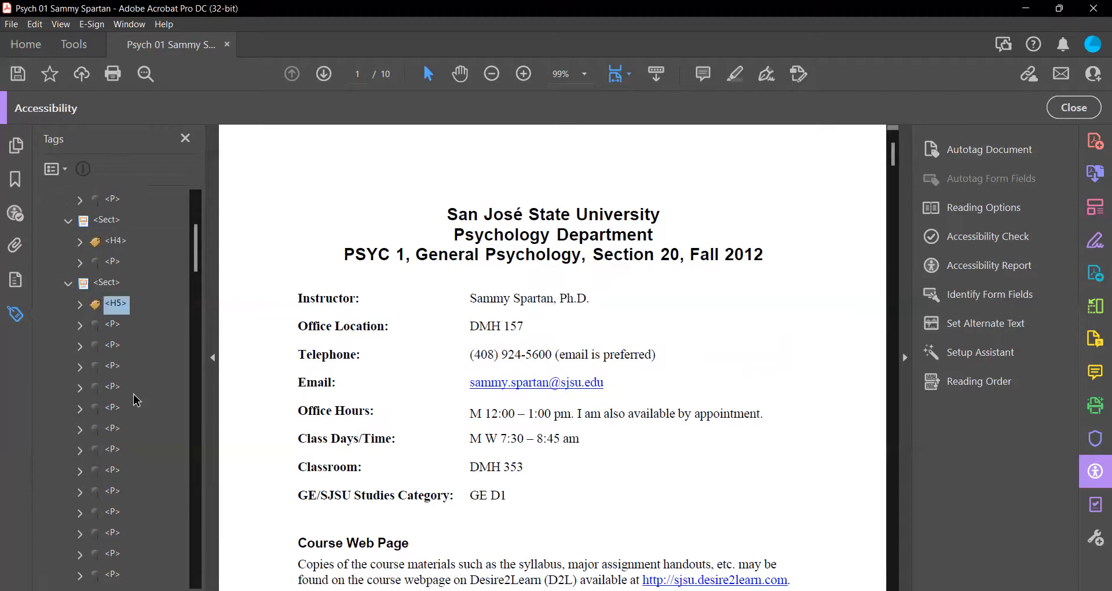
left_click(123, 307)
key("BackSpace")
type("4")
key("Return")
- Recheck the Appropriate nesting rule with the Learning Outcomes heading at level 4
left_click(15, 213)
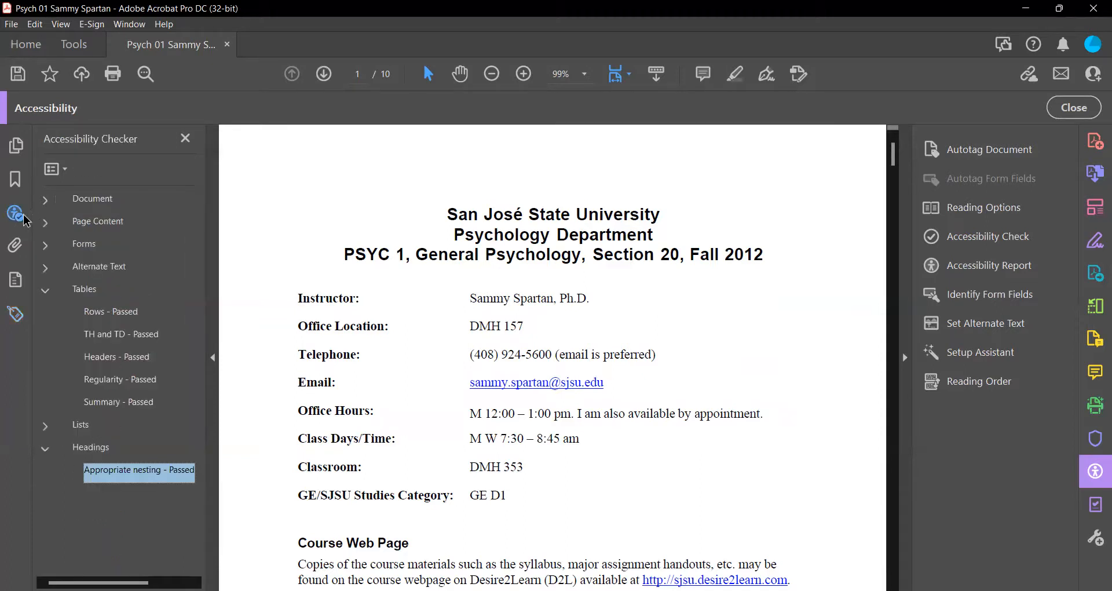
right_click(127, 471)
left_click(161, 527)
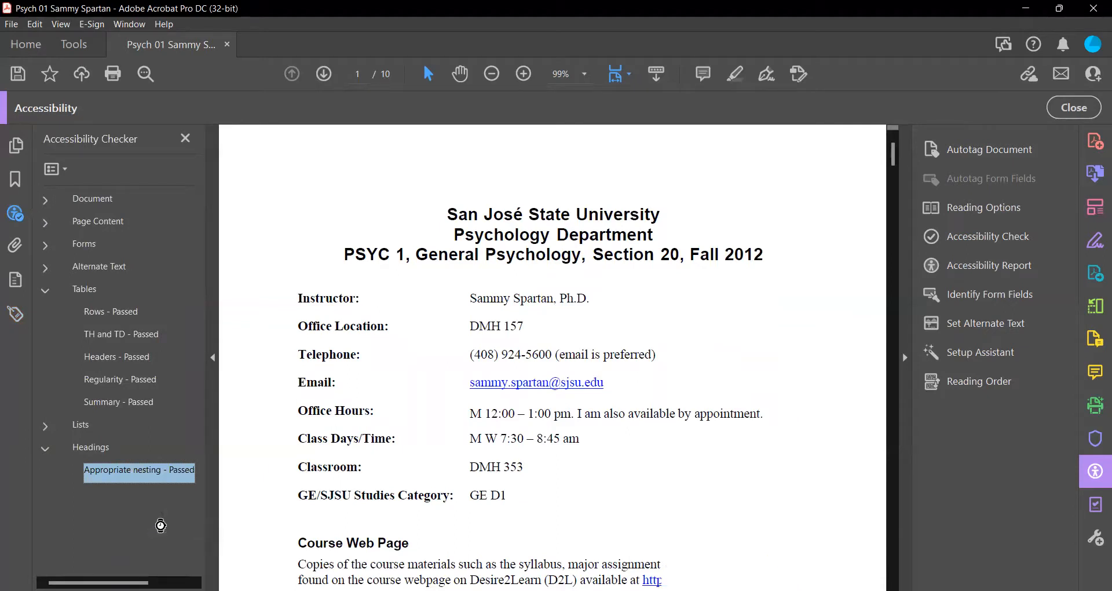
- Set the Learning Outcomes heading tag back to H3 in the tag tree
left_click(16, 316)
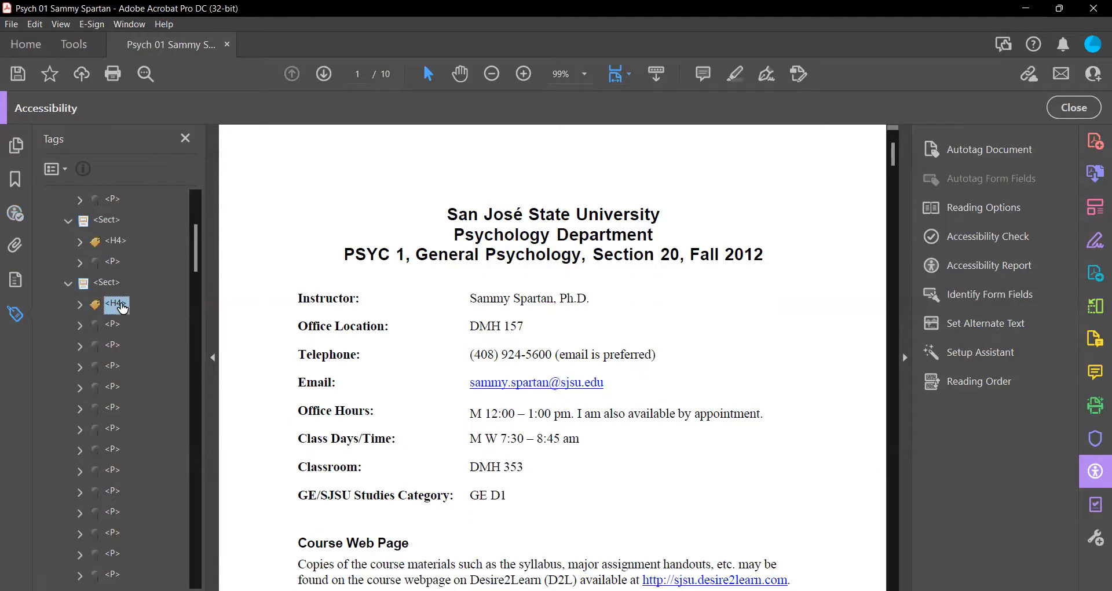
left_click(123, 304)
left_click(125, 303)
key("BackSpace")
type("3")
key("Return")
- Recheck the Appropriate nesting rule with the Learning Outcomes heading at level 3
left_click(14, 215)
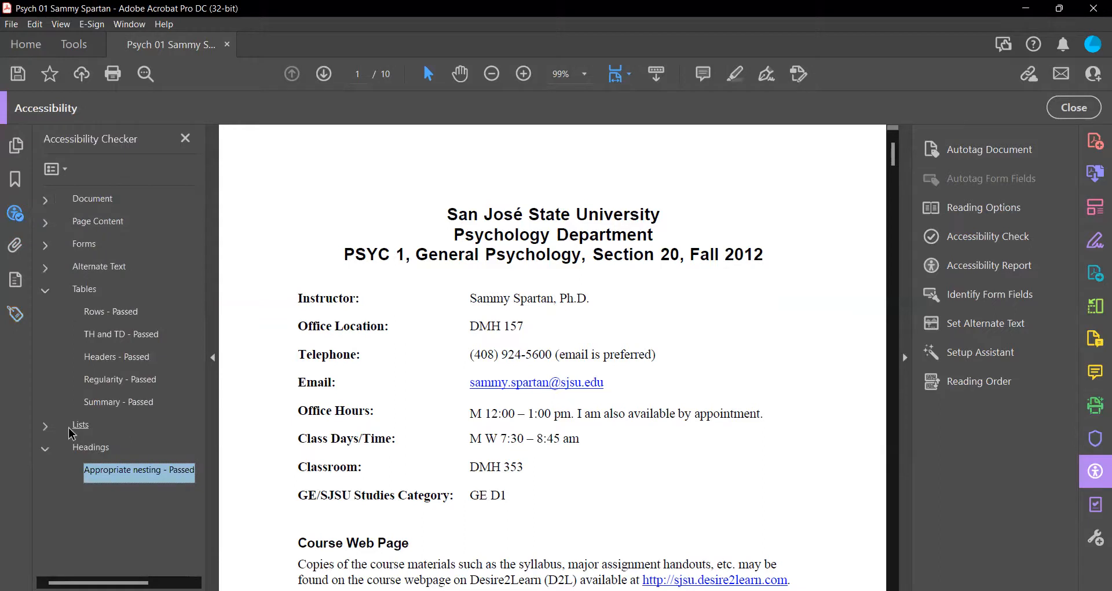
right_click(118, 470)
left_click(164, 523)
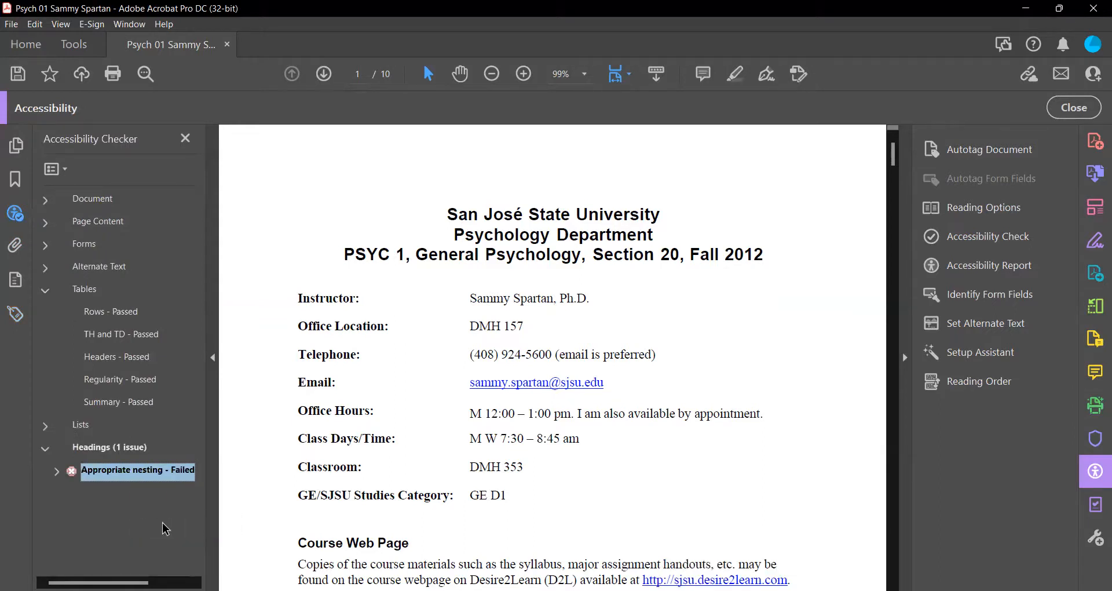
- Expand the failed Appropriate nesting rule and show its flagged Program Learning Outcomes (PLO) heading in the tag tree
left_click(56, 471)
left_click(104, 493)
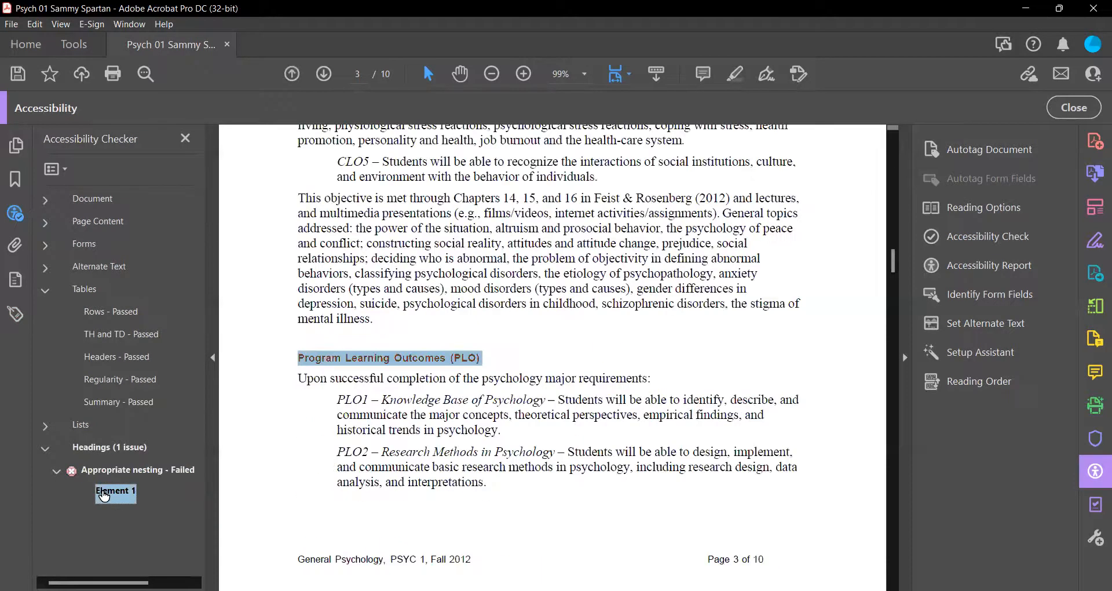
right_click(104, 493)
left_click(171, 408)
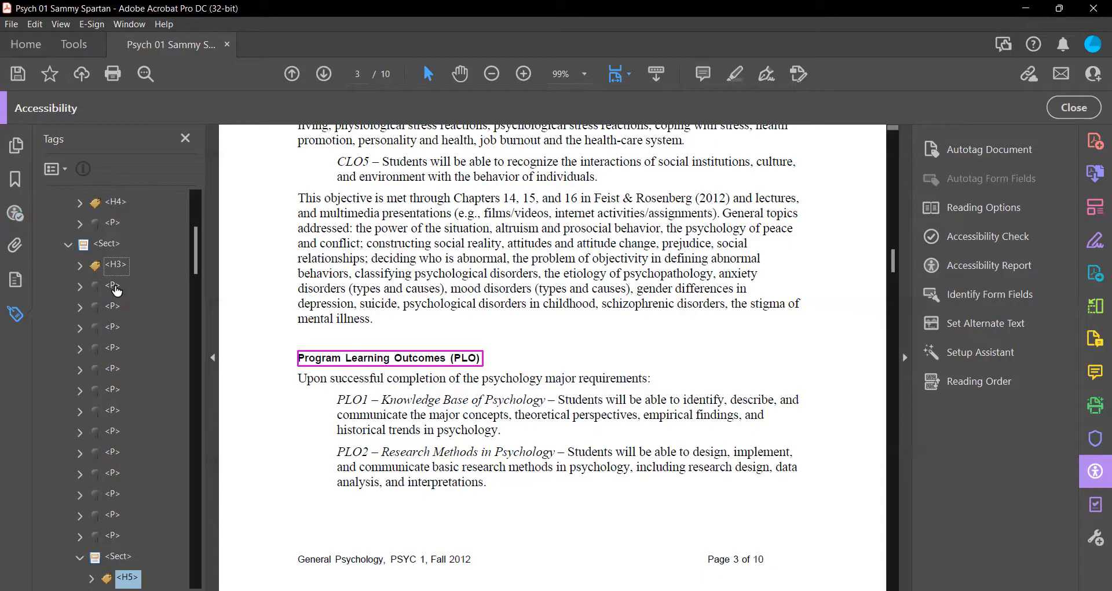
- Change the Learning Outcomes heading tag from H3 to H4 in the tag tree
left_click(122, 264)
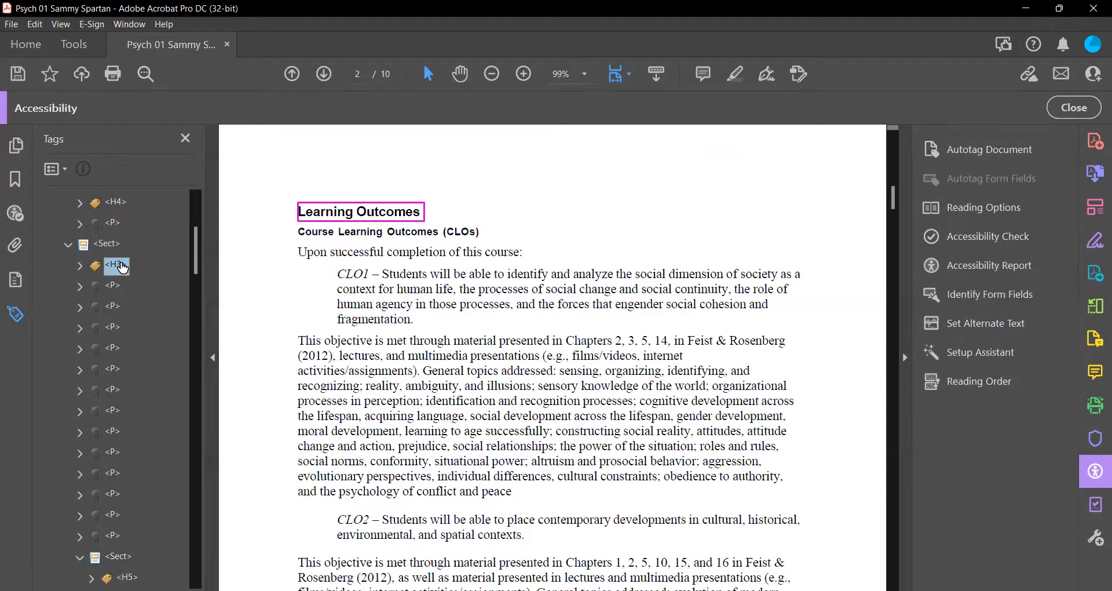
left_click(121, 266)
key("BackSpace")
key("BackSpace")
type("4>")
key("Return")
- Return to the Accessibility Checker results and recheck the failed Appropriate nesting rule under Headings
left_click(15, 213)
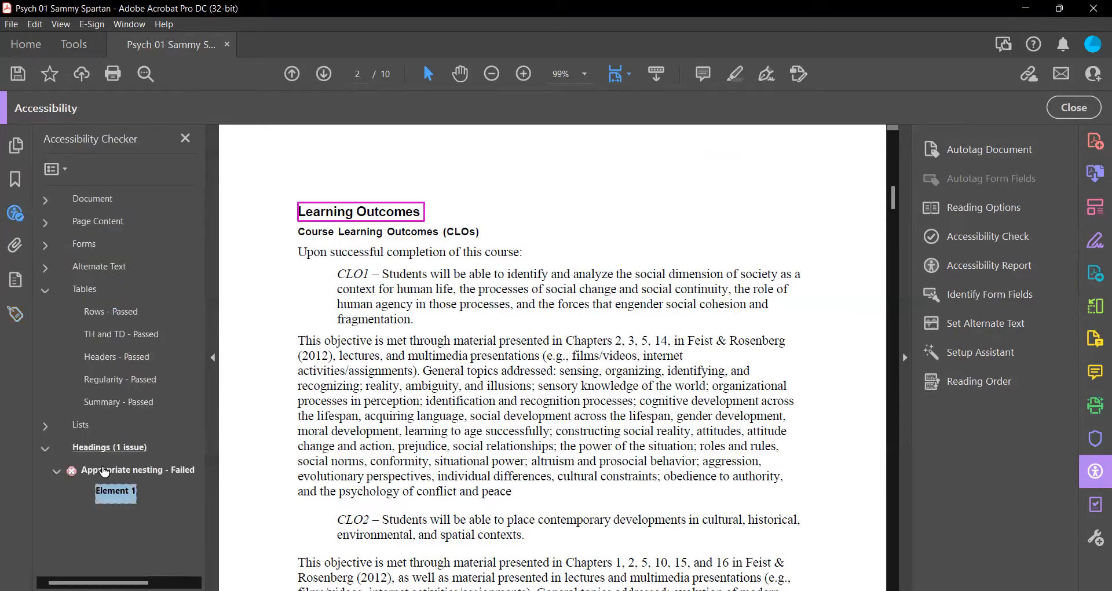
right_click(134, 470)
left_click(142, 532)
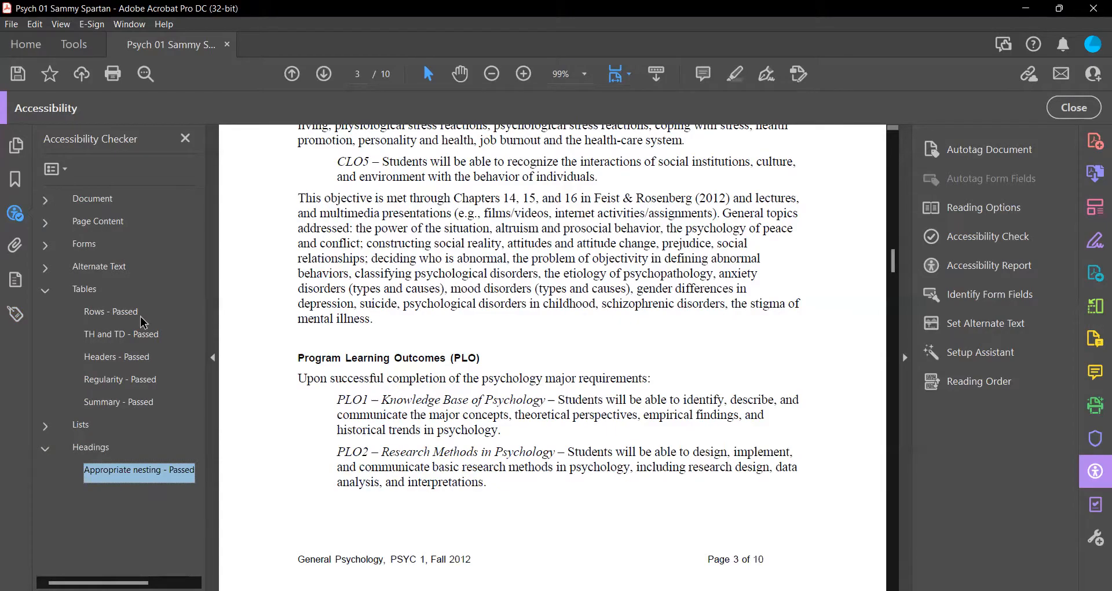
- Collapse the Tables and Headings categories in the checker results and save the corrected PDF under its current name
scroll(473, 299, "up", 20)
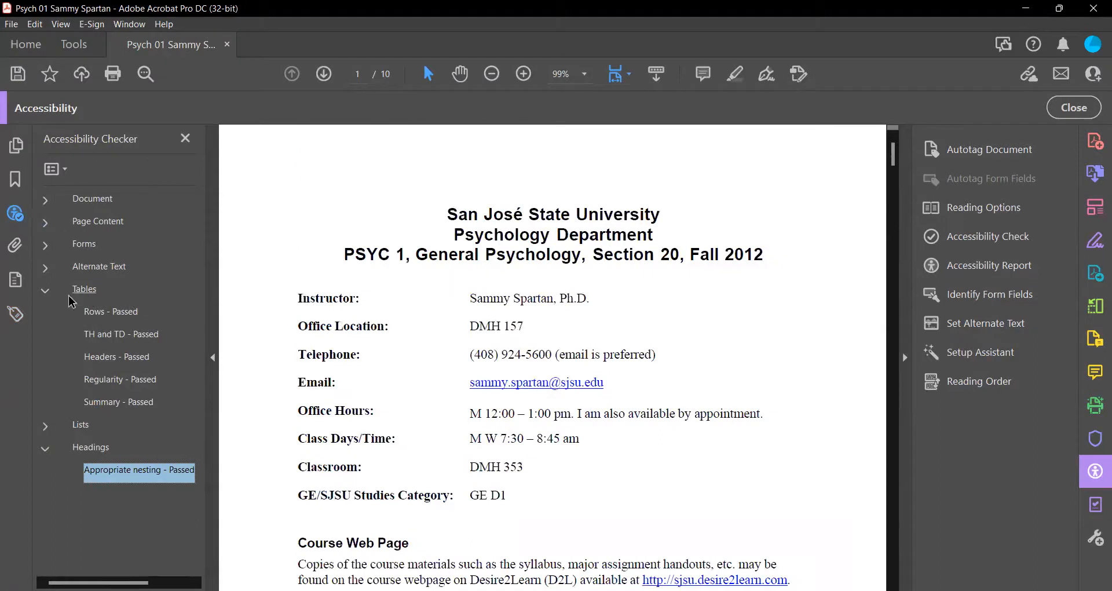
left_click(45, 290)
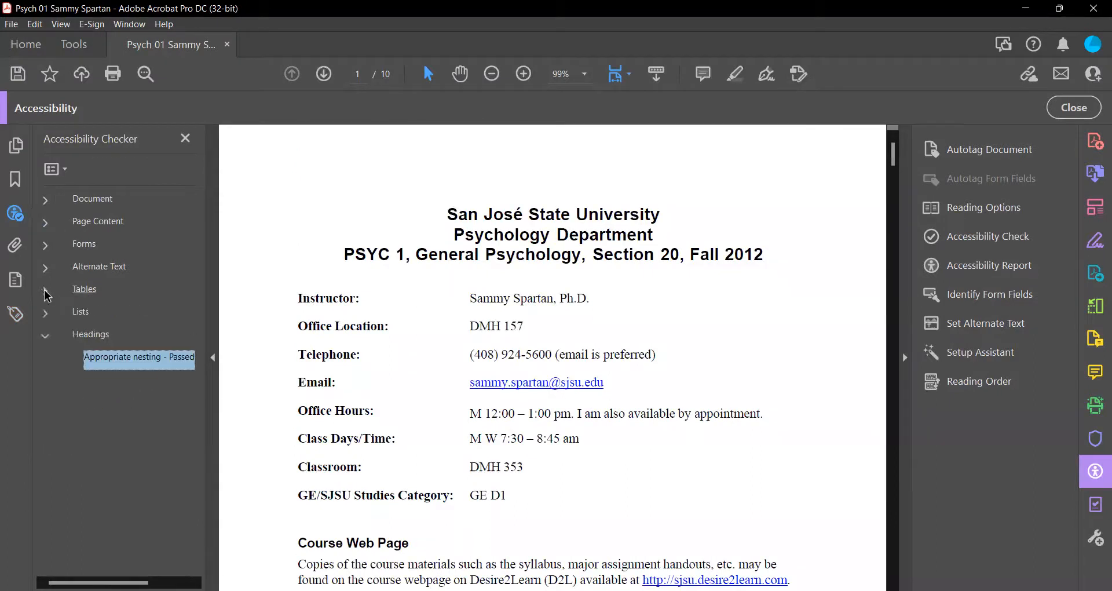
left_click(46, 336)
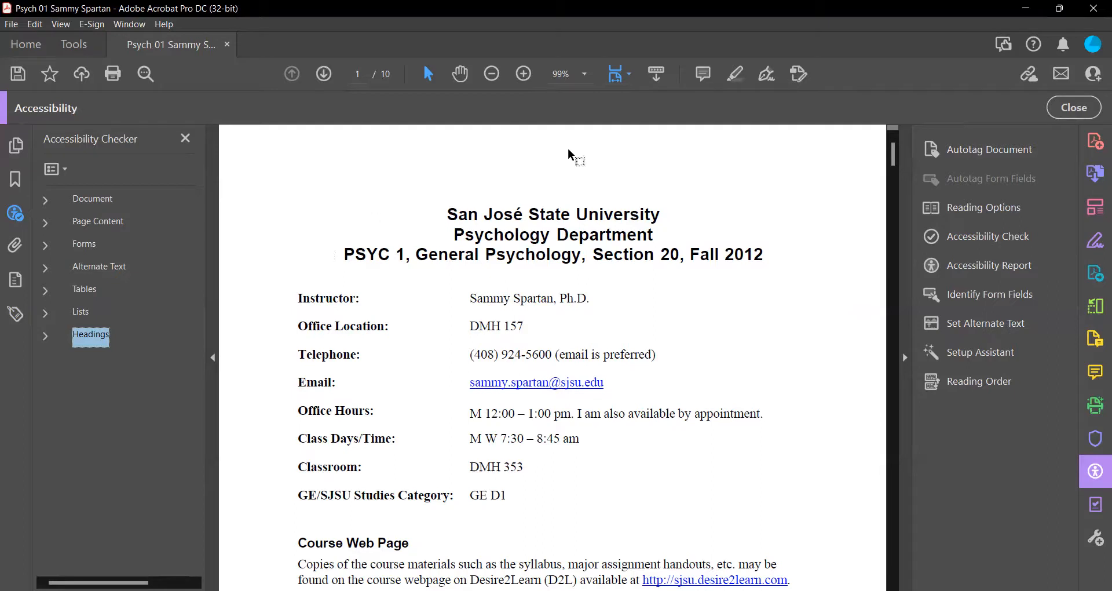
left_click(11, 26)
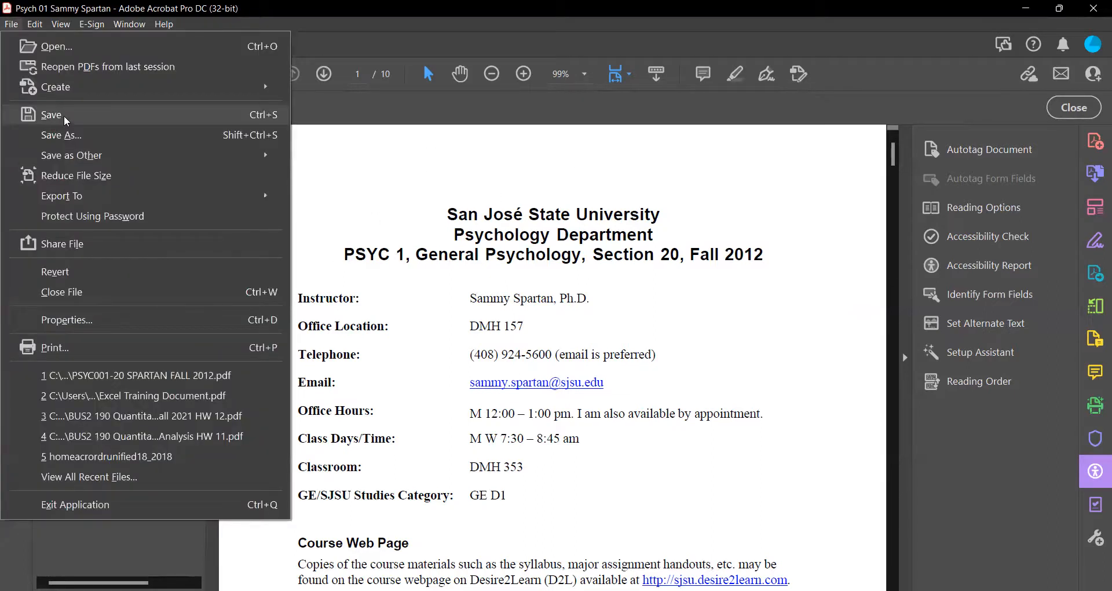
left_click(64, 116)
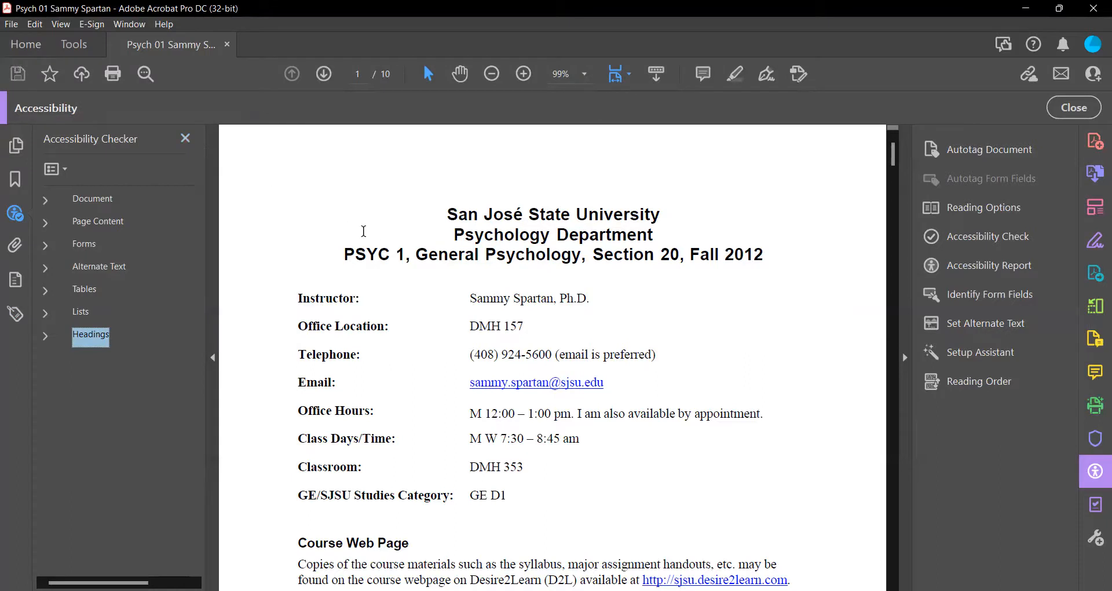